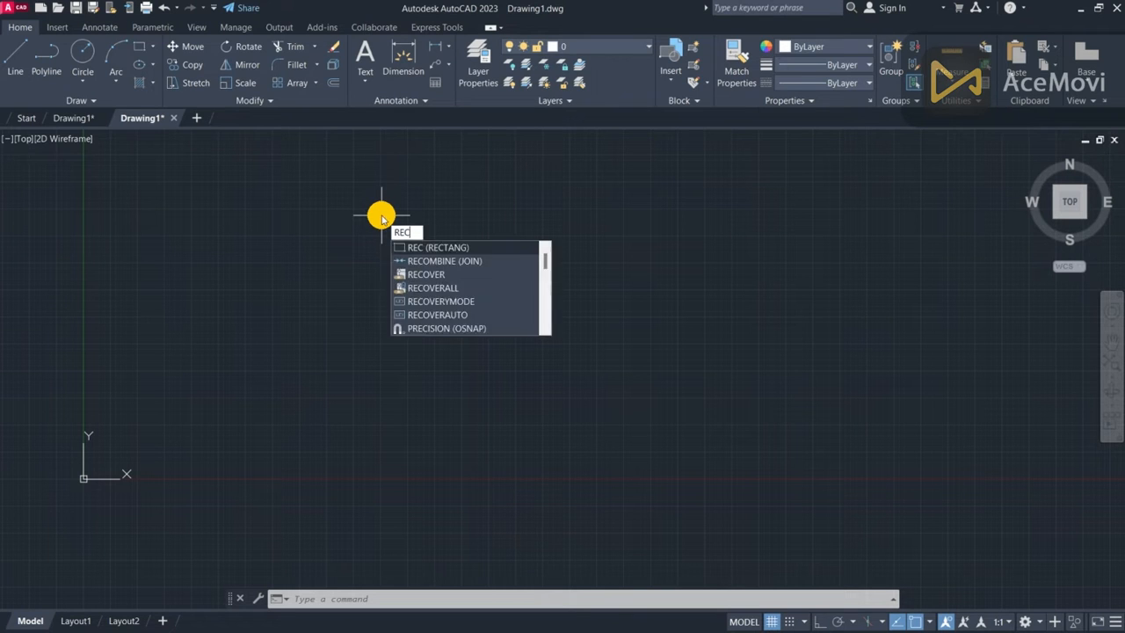
- Draw a 40 by 40 unit square with the Rectangle command
{"action": "key", "text": "Return"}
{"action": "left_click", "coordinate": [339, 241]}
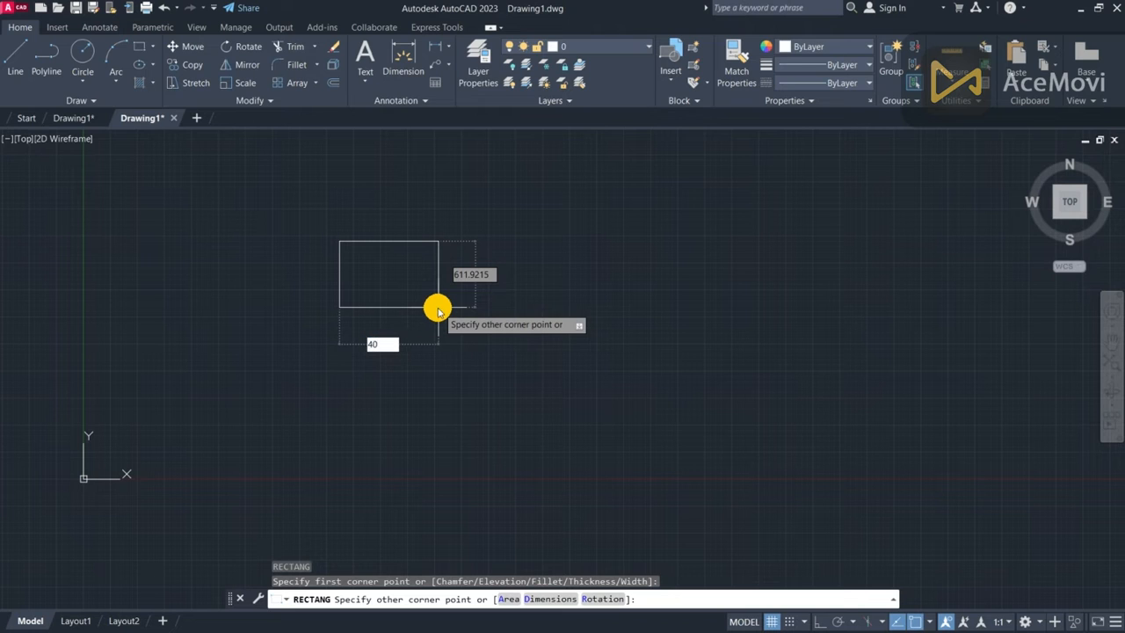
{"action": "key", "text": "Tab"}
{"action": "type", "text": "40"}
{"action": "key", "text": "Return"}
- Draw a 10-unit line along the square's bottom edge, starting from its lower-left corner
{"action": "scroll", "coordinate": [430, 300], "scroll_direction": "down", "scroll_amount": 5}
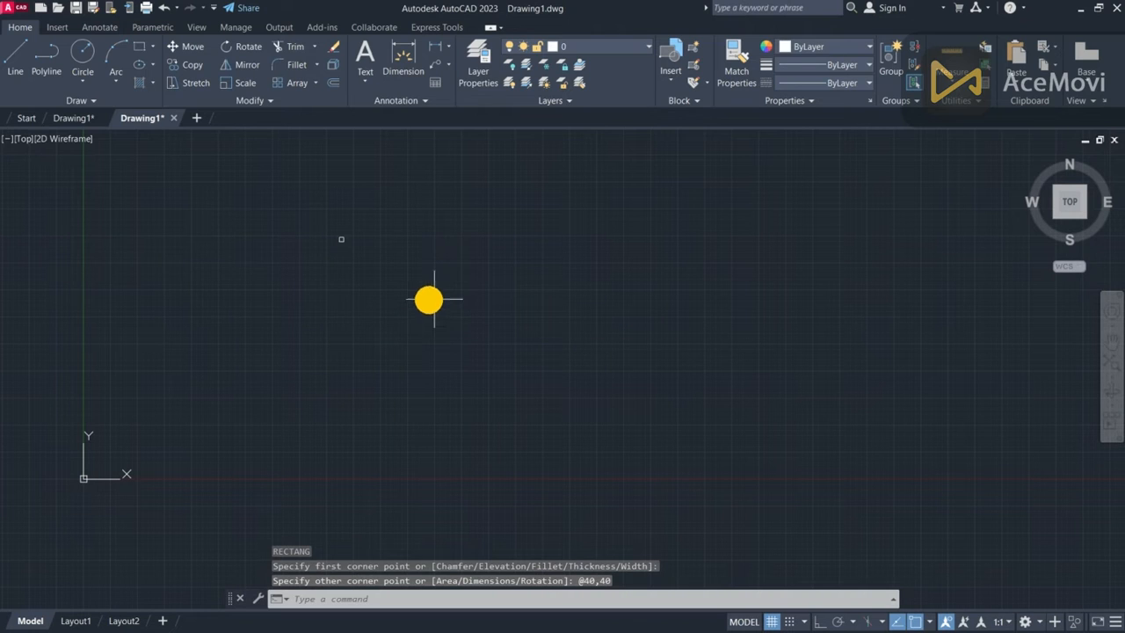
{"action": "scroll", "coordinate": [339, 229], "scroll_direction": "up", "scroll_amount": 3}
{"action": "scroll", "coordinate": [319, 283], "scroll_direction": "up", "scroll_amount": 4}
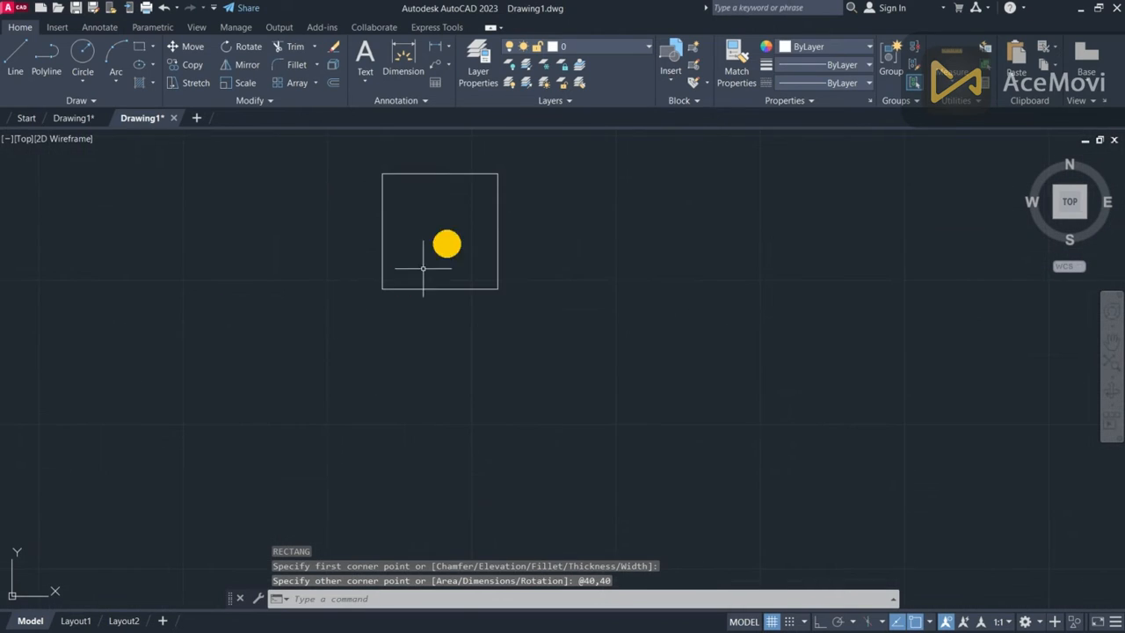
{"action": "scroll", "coordinate": [429, 145], "scroll_direction": "up", "scroll_amount": 2}
{"action": "type", "text": "l"}
{"action": "key", "text": "Return"}
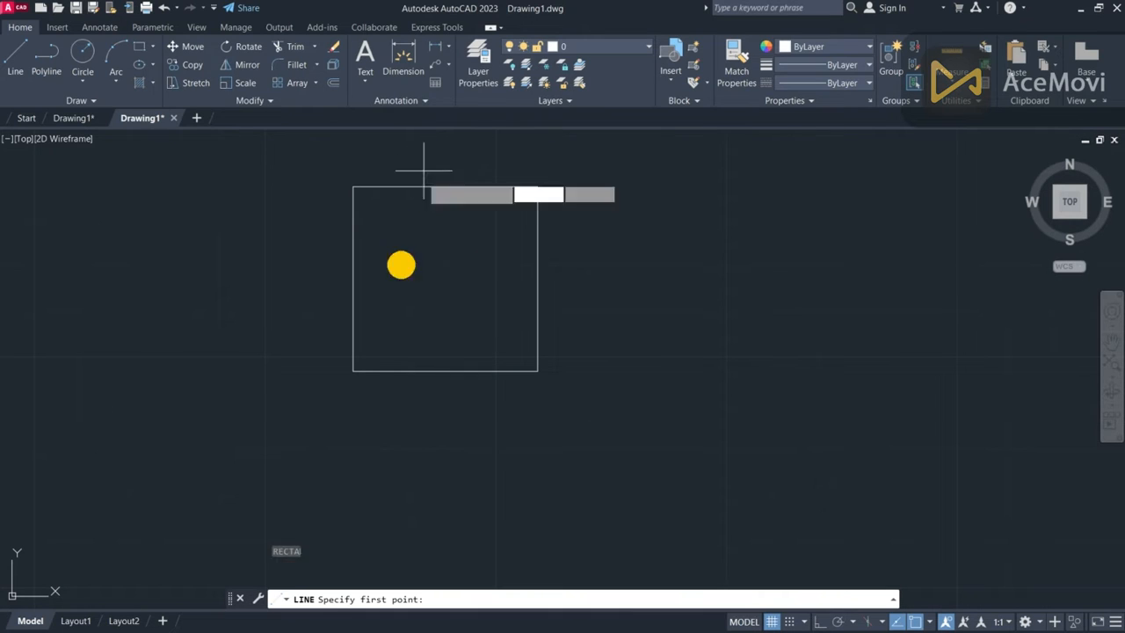
{"action": "left_click", "coordinate": [356, 370]}
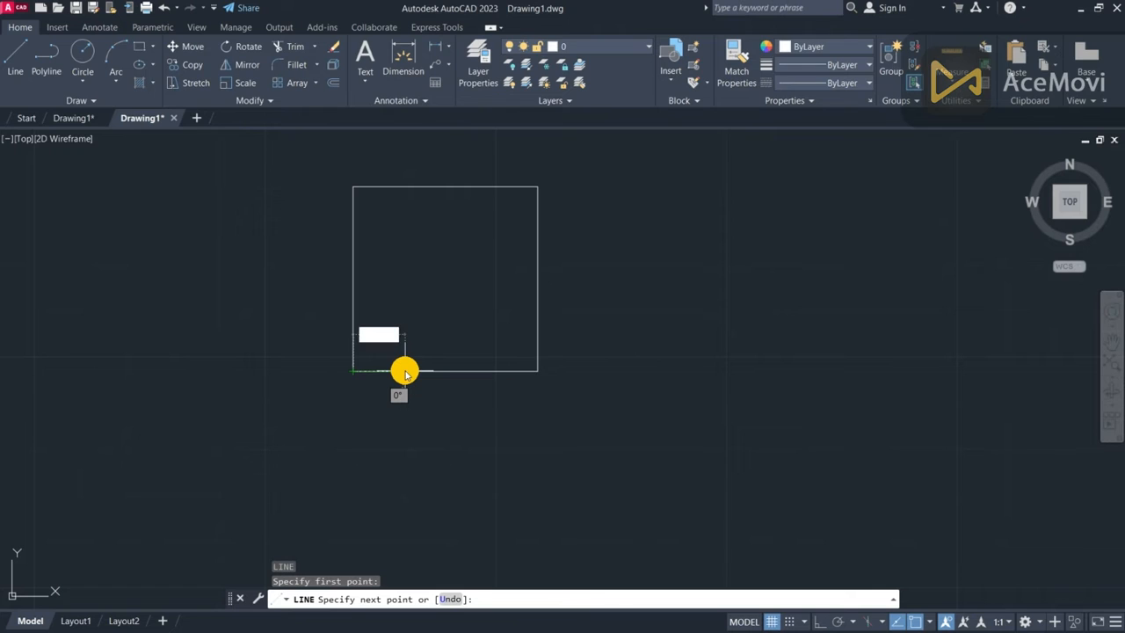
{"action": "key", "text": "Return"}
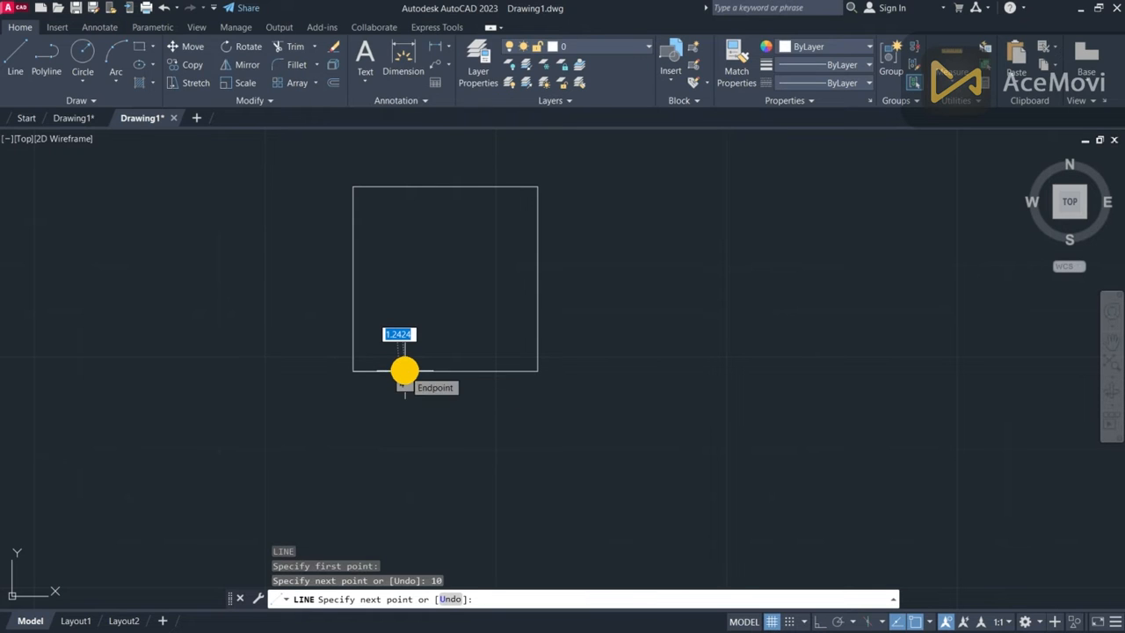
{"action": "key", "text": "F1"}
{"action": "left_click", "coordinate": [962, 91]}
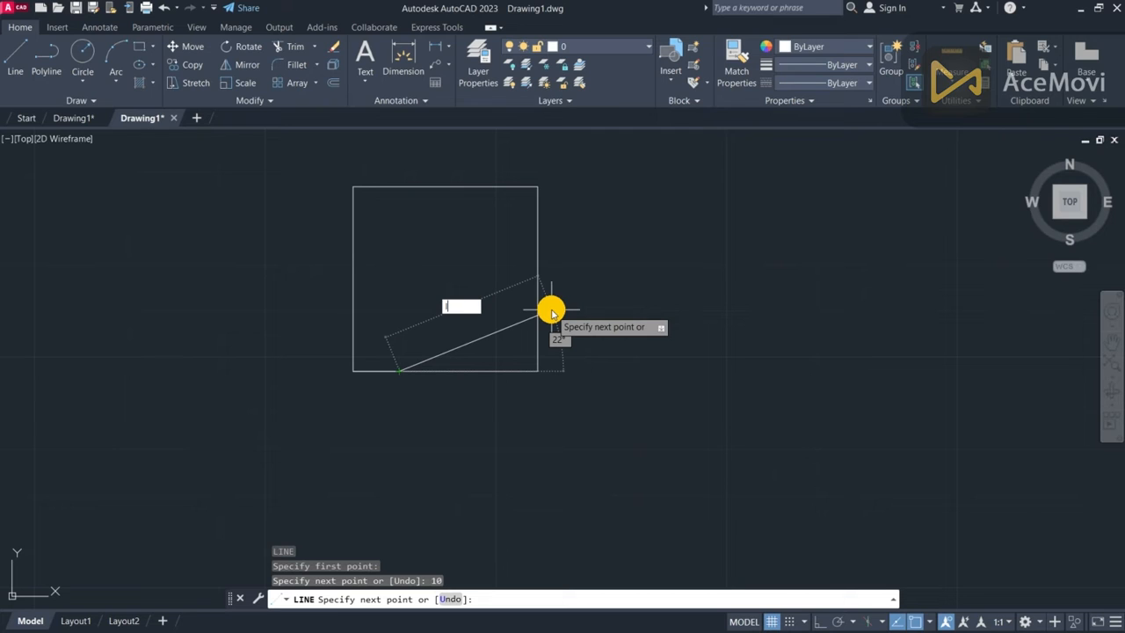
{"action": "key", "text": "Escape"}
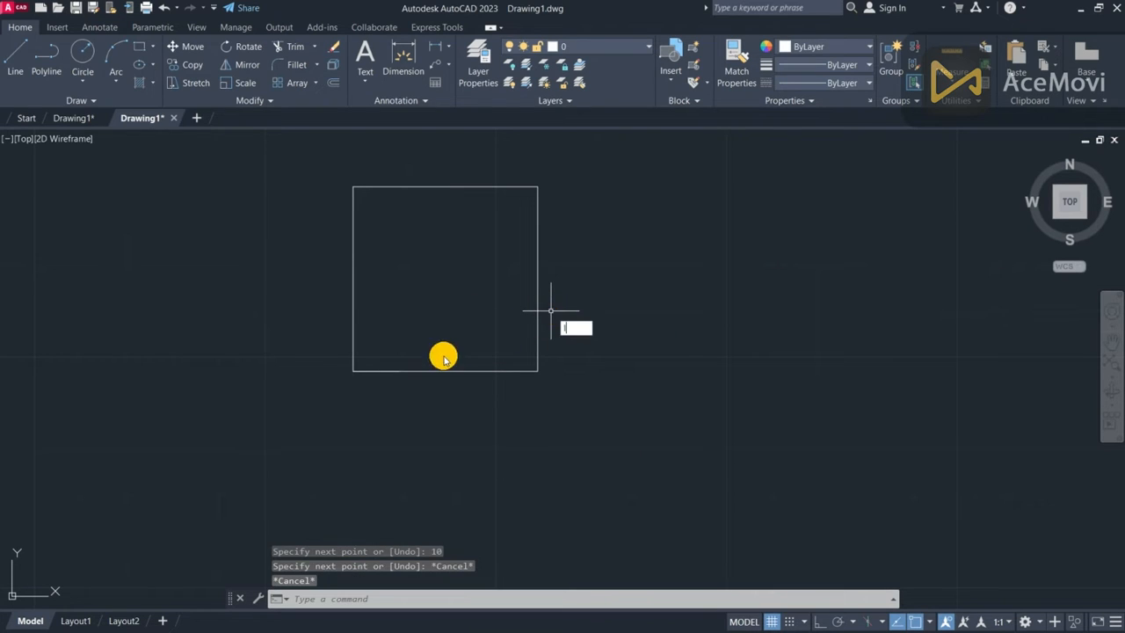
- Draw a 10-unit line up the square's left edge from the lower-left corner, continuing diagonally to the end of the bottom-edge line
{"action": "key", "text": "Return"}
{"action": "left_click", "coordinate": [353, 370]}
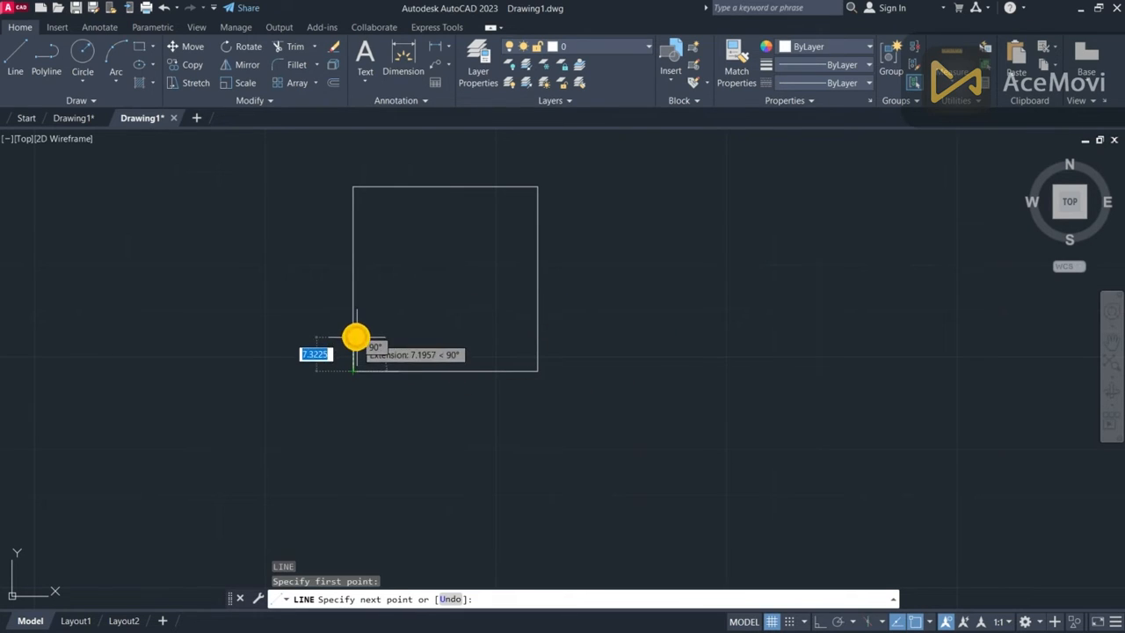
{"action": "type", "text": "10"}
{"action": "key", "text": "Return"}
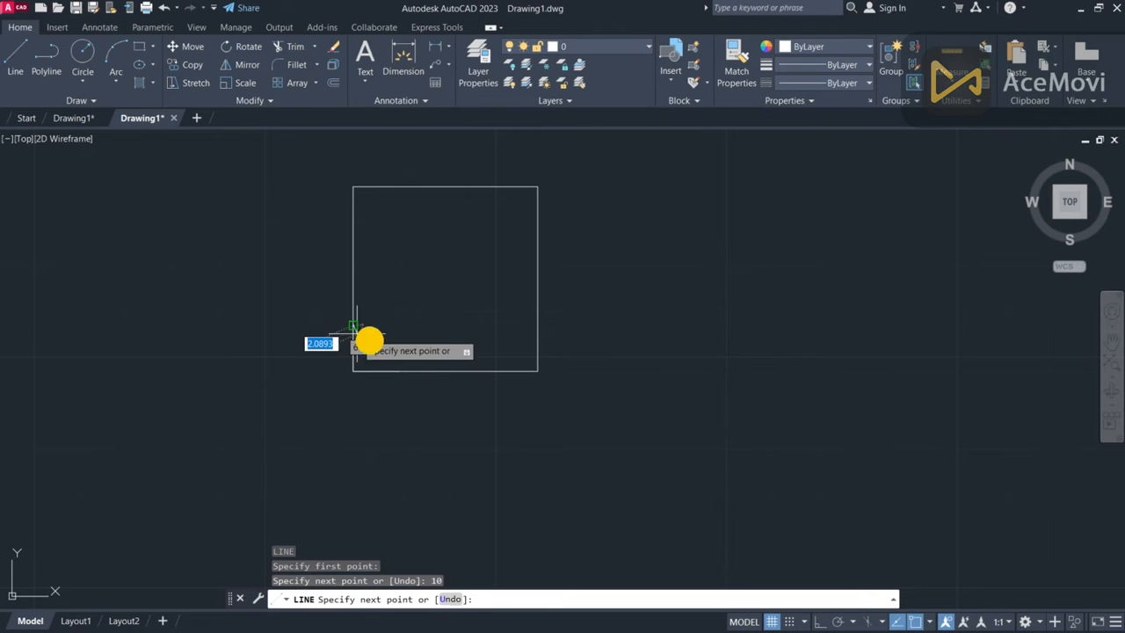
{"action": "left_click", "coordinate": [398, 370]}
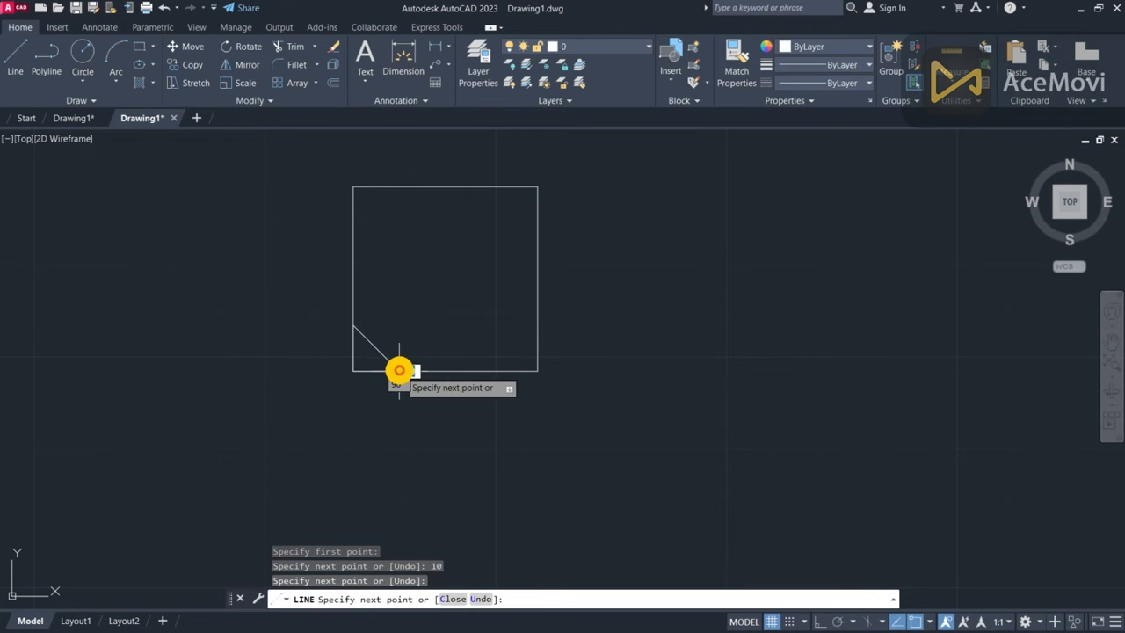
{"action": "key", "text": "Escape"}
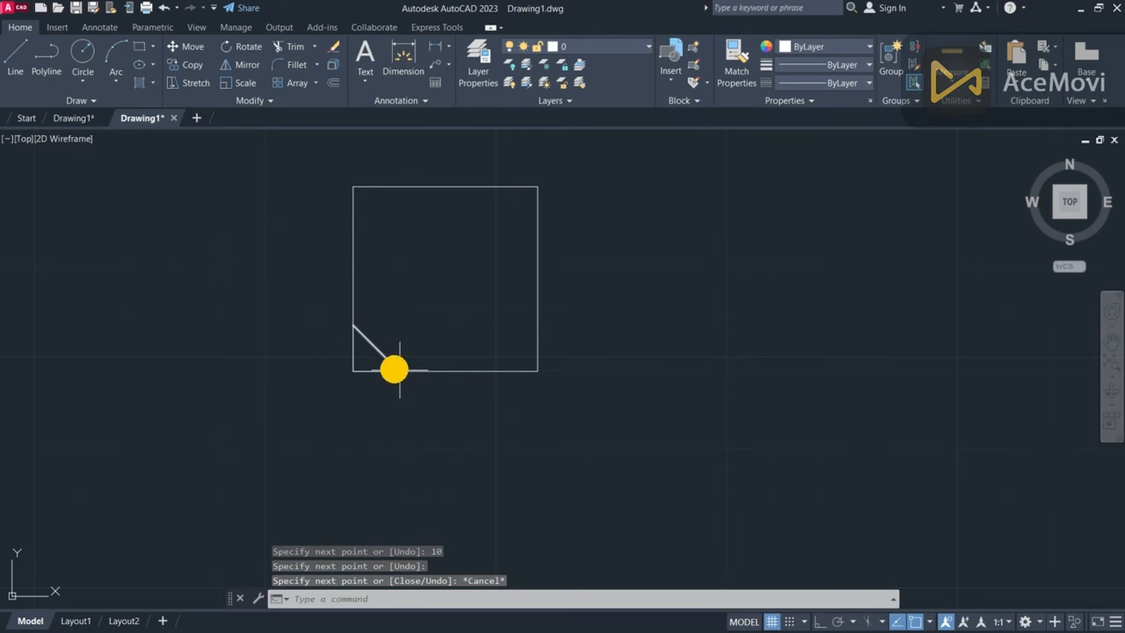
- Delete the two 10-unit helper lines on the square's left and bottom edges, keeping the diagonal
{"action": "left_click", "coordinate": [351, 354]}
{"action": "left_click", "coordinate": [368, 370]}
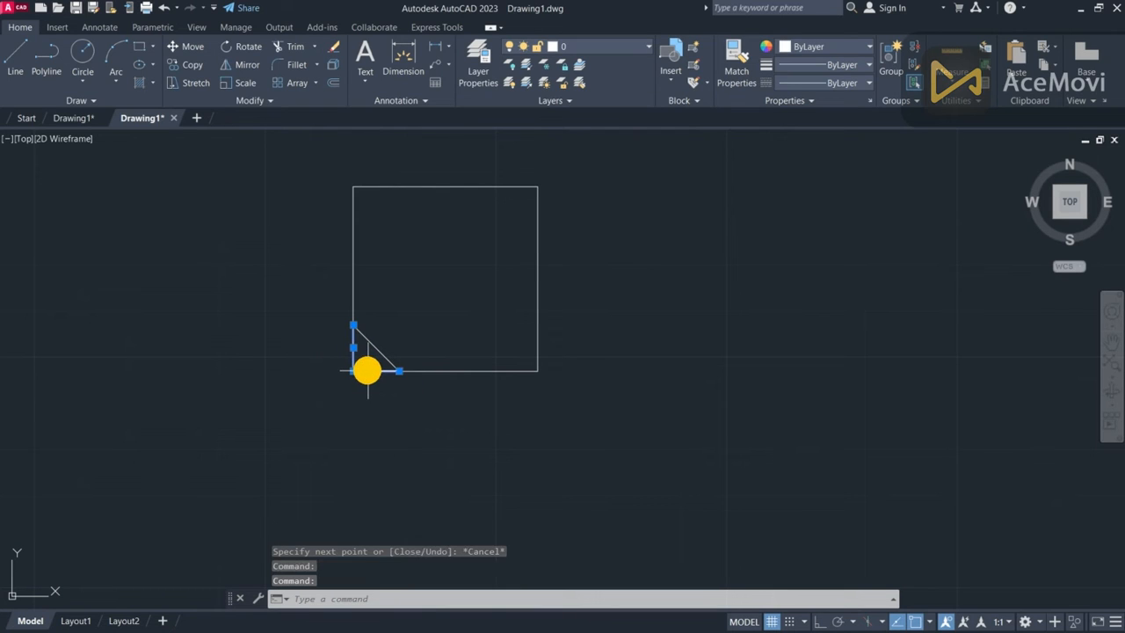
{"action": "key", "text": "Delete"}
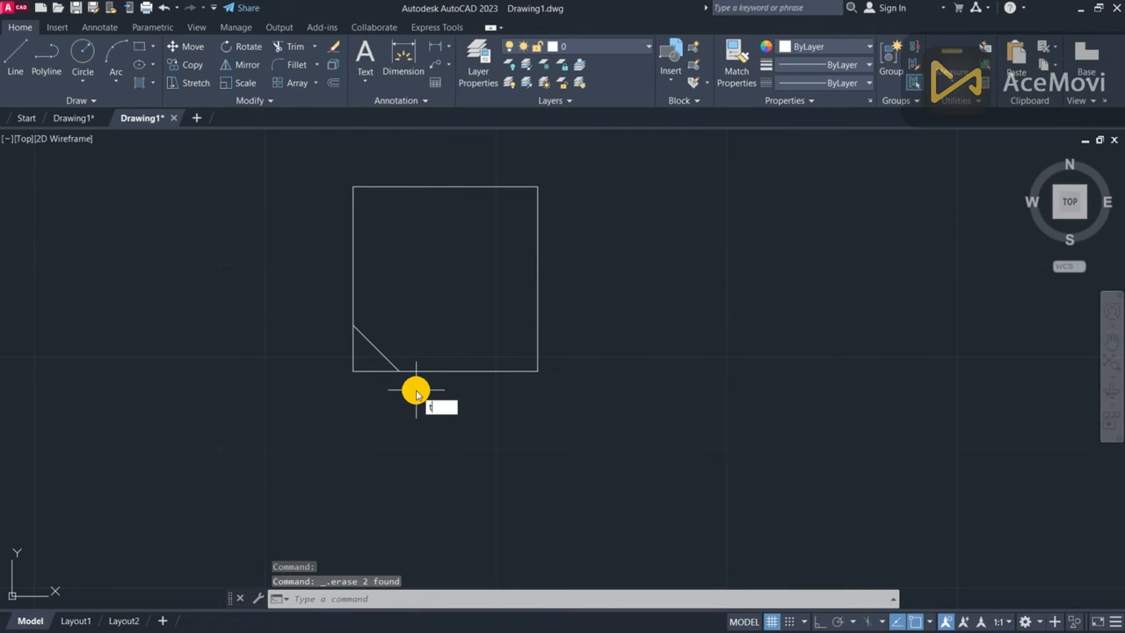
- Trim off both edge pieces of the square's lower-left corner outside the diagonal line
{"action": "key", "text": "BackSpace"}
{"action": "type", "text": "t"}
{"action": "key", "text": "Return"}
{"action": "left_click", "coordinate": [390, 371]}
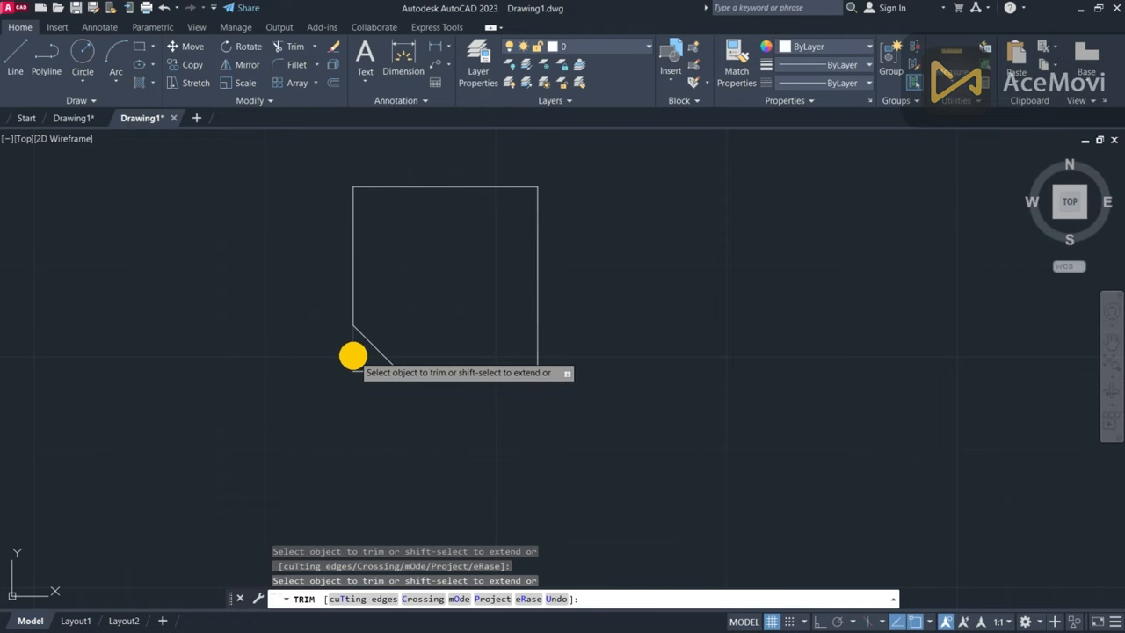
{"action": "left_click", "coordinate": [353, 356]}
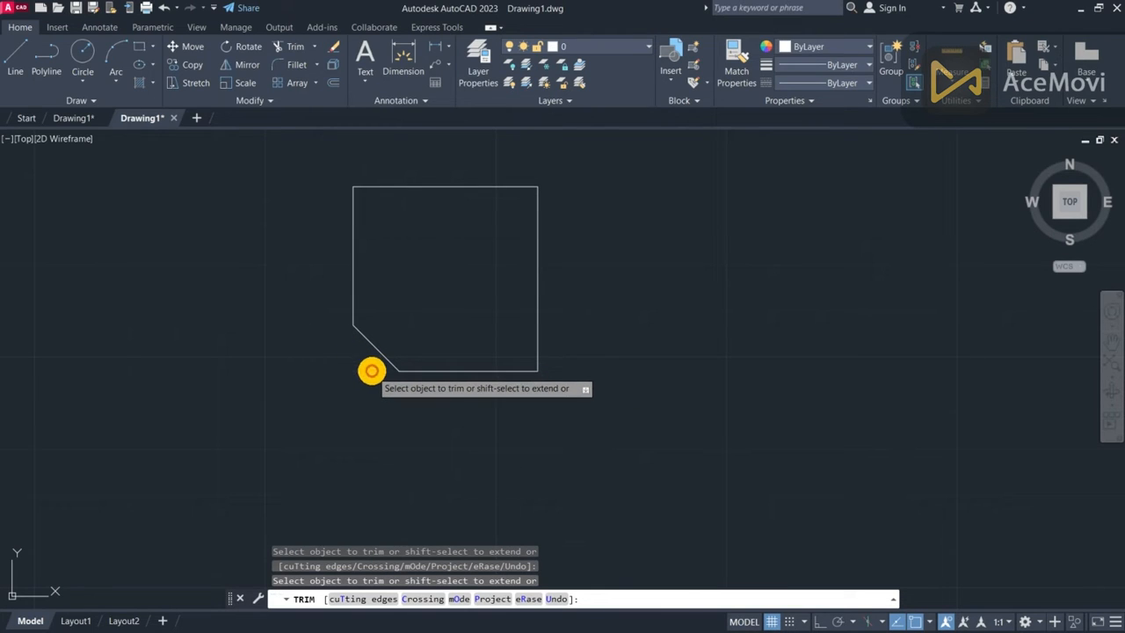
{"action": "key", "text": "Escape"}
- Join the trimmed square and the diagonal line into one closed polyline
{"action": "left_click", "coordinate": [311, 156]}
{"action": "left_click", "coordinate": [618, 447]}
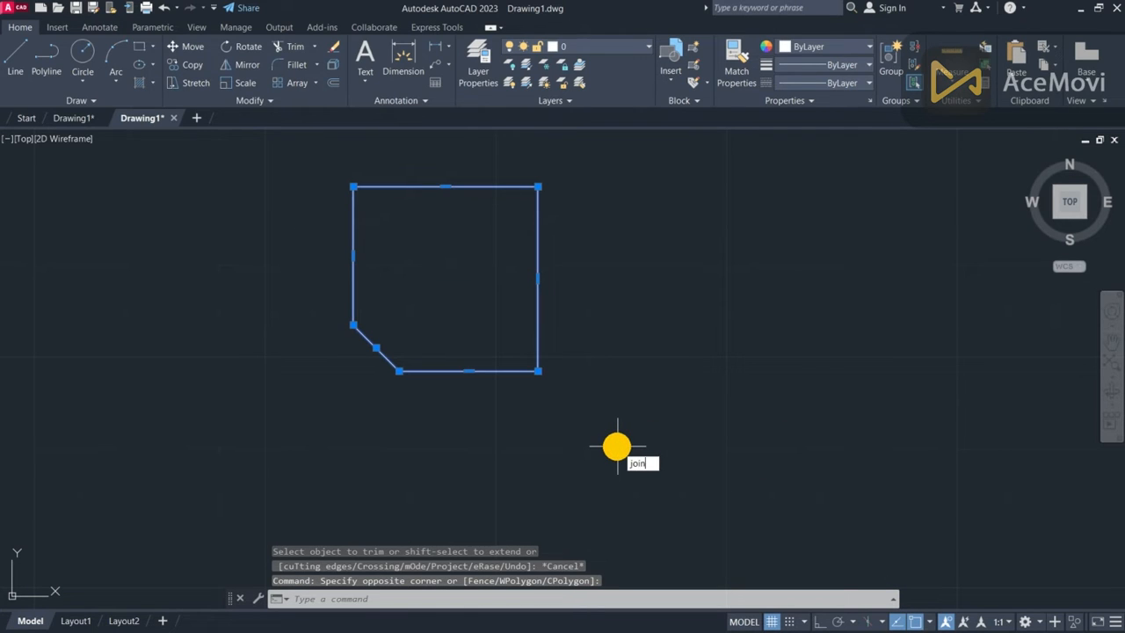
{"action": "key", "text": "Return"}
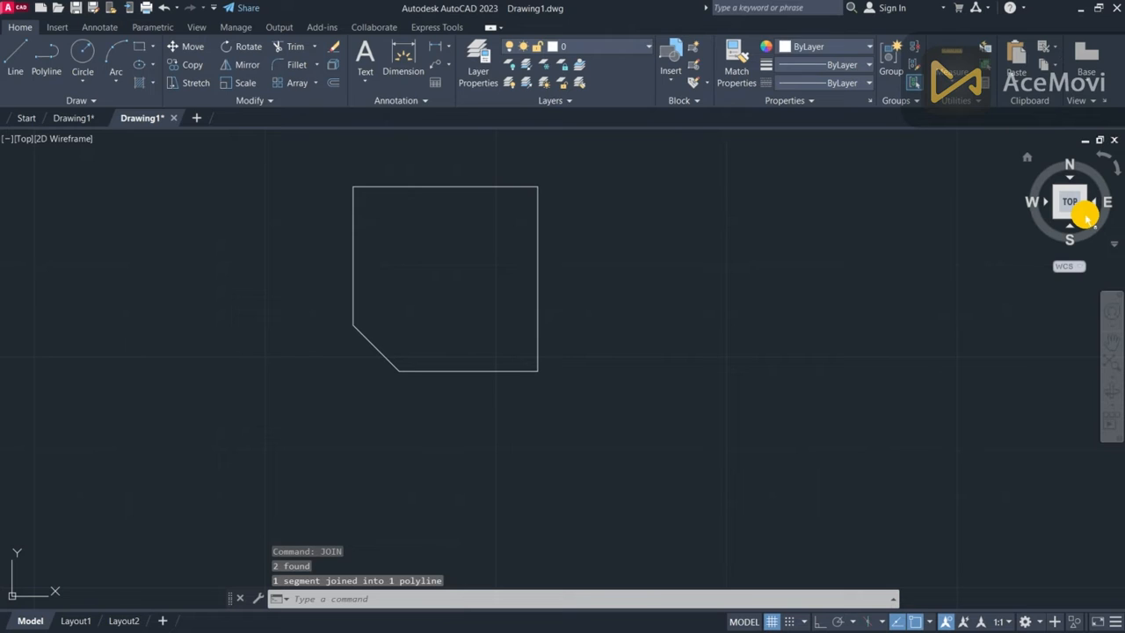
- Switch to the SE Isometric view and extrude the closed chamfered outline to a height of 10 units
{"action": "left_click", "coordinate": [1086, 214]}
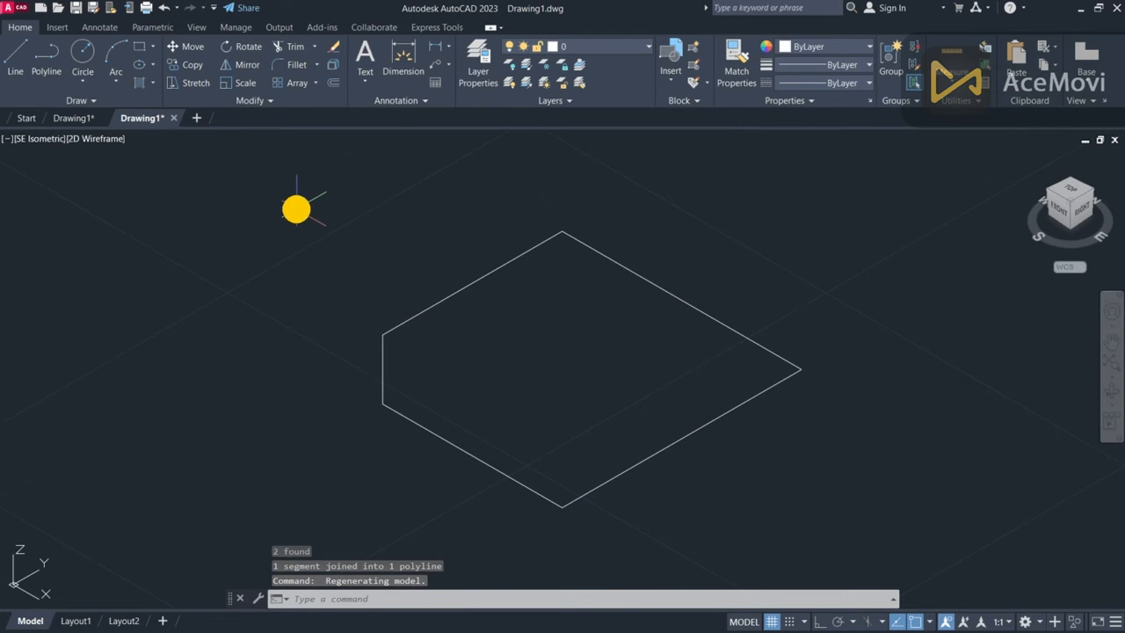
{"action": "scroll", "coordinate": [607, 389], "scroll_direction": "down", "scroll_amount": 2}
{"action": "scroll", "coordinate": [532, 334], "scroll_direction": "up", "scroll_amount": 2}
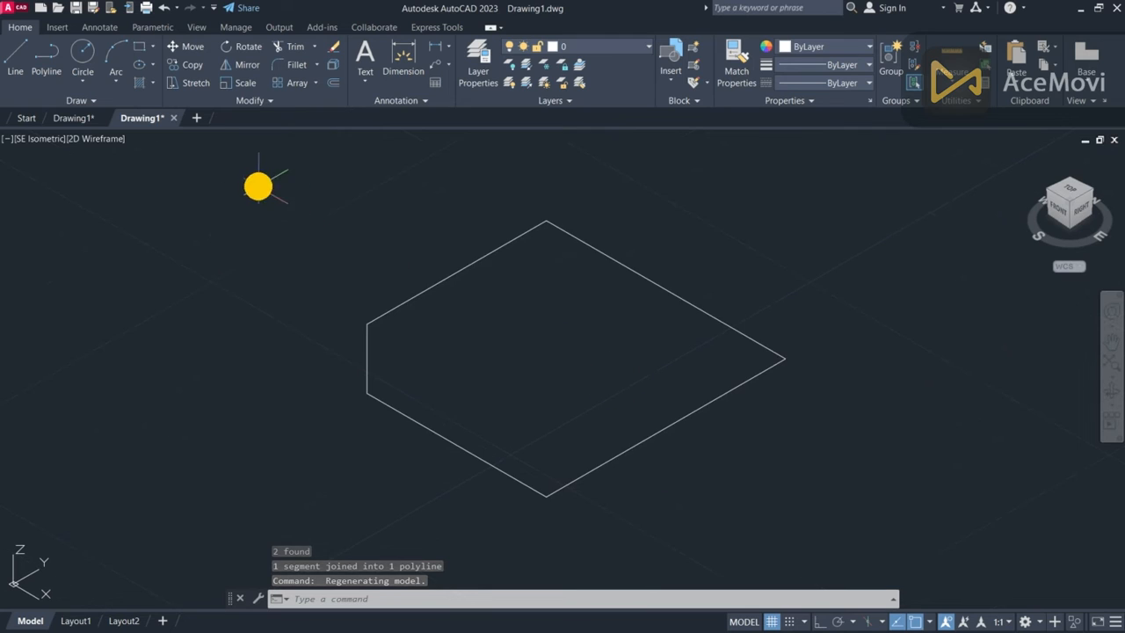
{"action": "scroll", "coordinate": [304, 214], "scroll_direction": "down", "scroll_amount": 2}
{"action": "type", "text": "ex"}
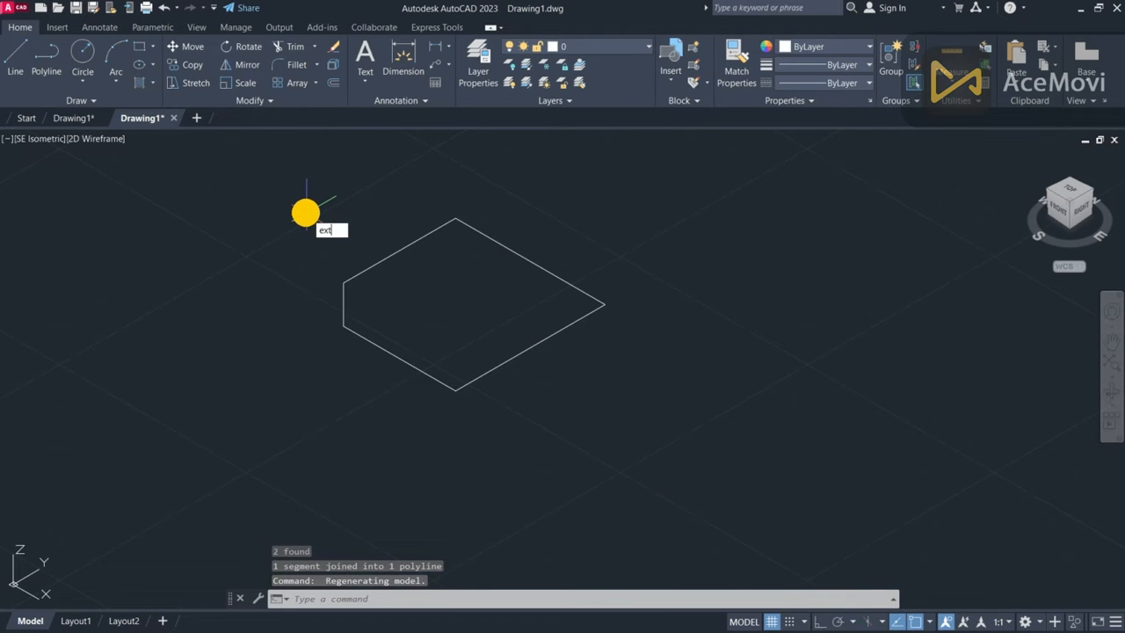
{"action": "type", "text": "t"}
{"action": "key", "text": "Return"}
{"action": "left_click", "coordinate": [393, 255]}
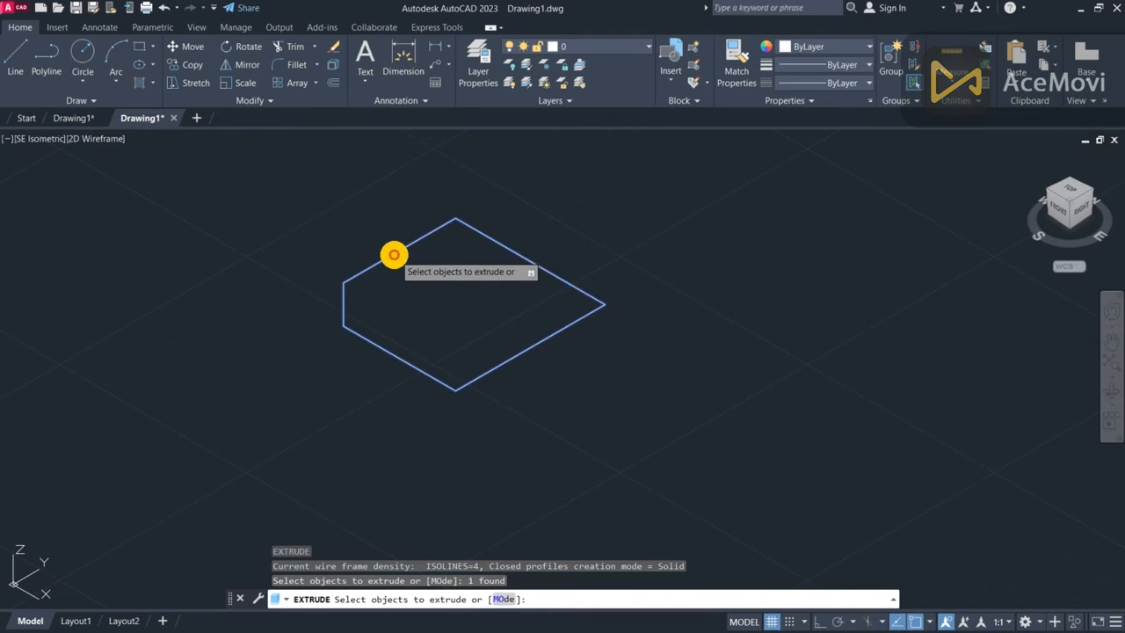
{"action": "key", "text": "Return"}
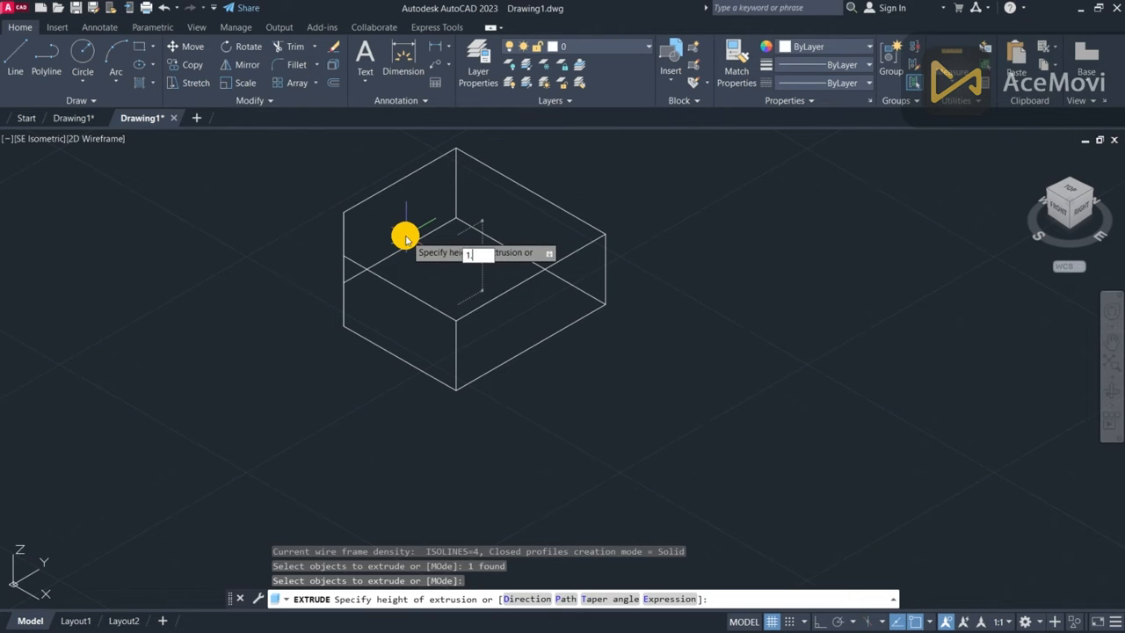
{"action": "type", "text": "10"}
{"action": "key", "text": "Return"}
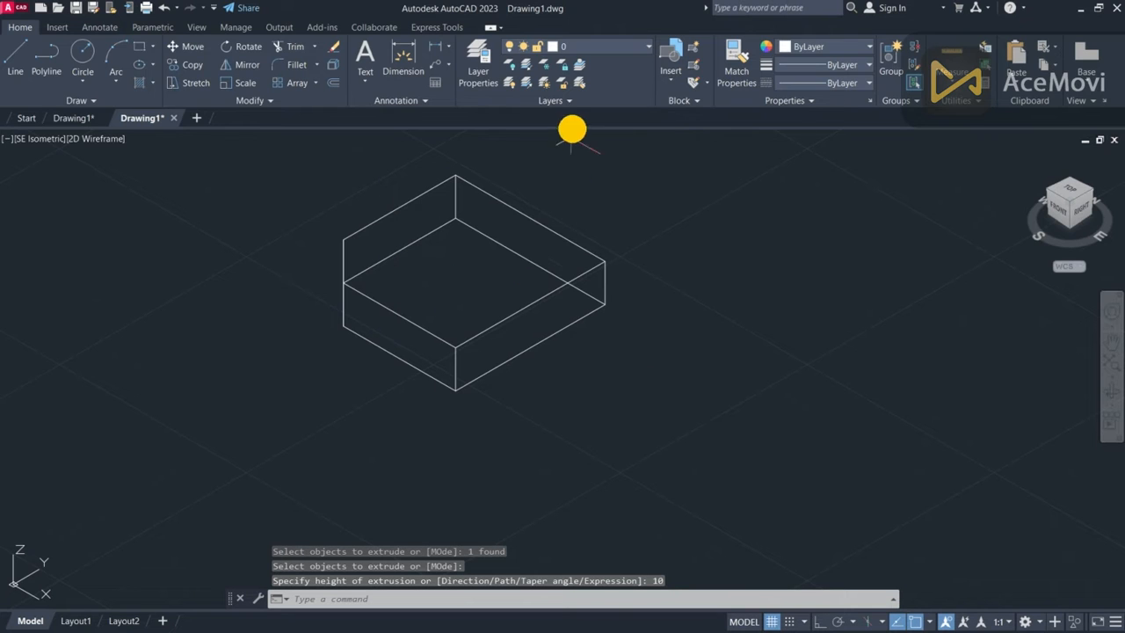
- Start a line profile beside the solid with ortho on, going 10 units along +X and 20 units along +Y
{"action": "scroll", "coordinate": [675, 242], "scroll_direction": "down", "scroll_amount": 4}
{"action": "scroll", "coordinate": [675, 242], "scroll_direction": "up", "scroll_amount": 4}
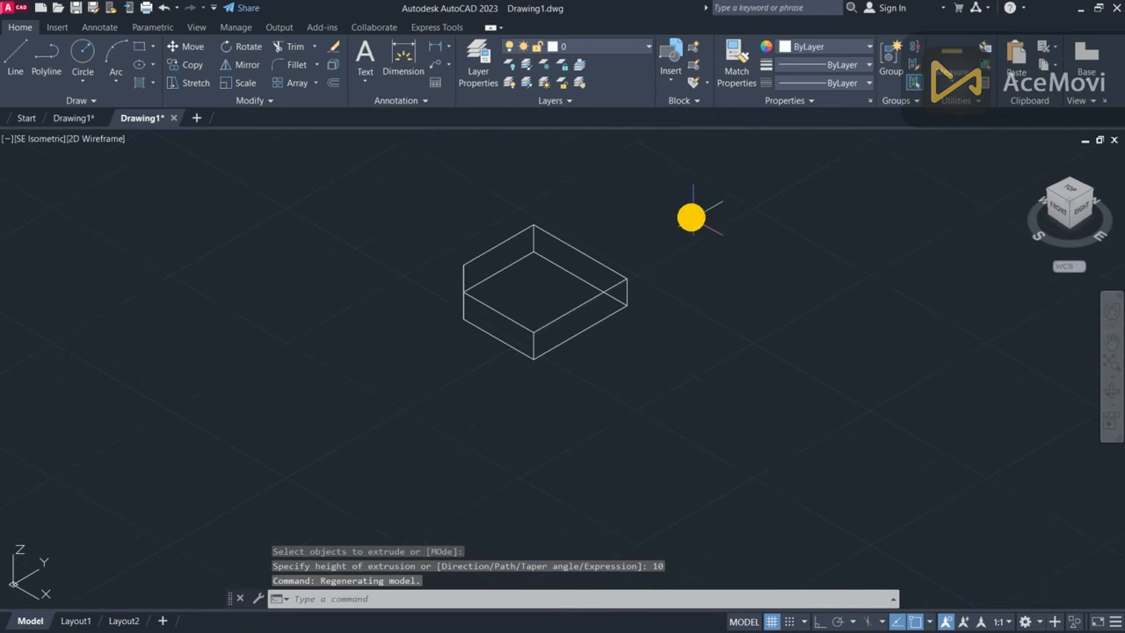
{"action": "scroll", "coordinate": [679, 205], "scroll_direction": "down", "scroll_amount": 2}
{"action": "scroll", "coordinate": [680, 181], "scroll_direction": "up", "scroll_amount": 2}
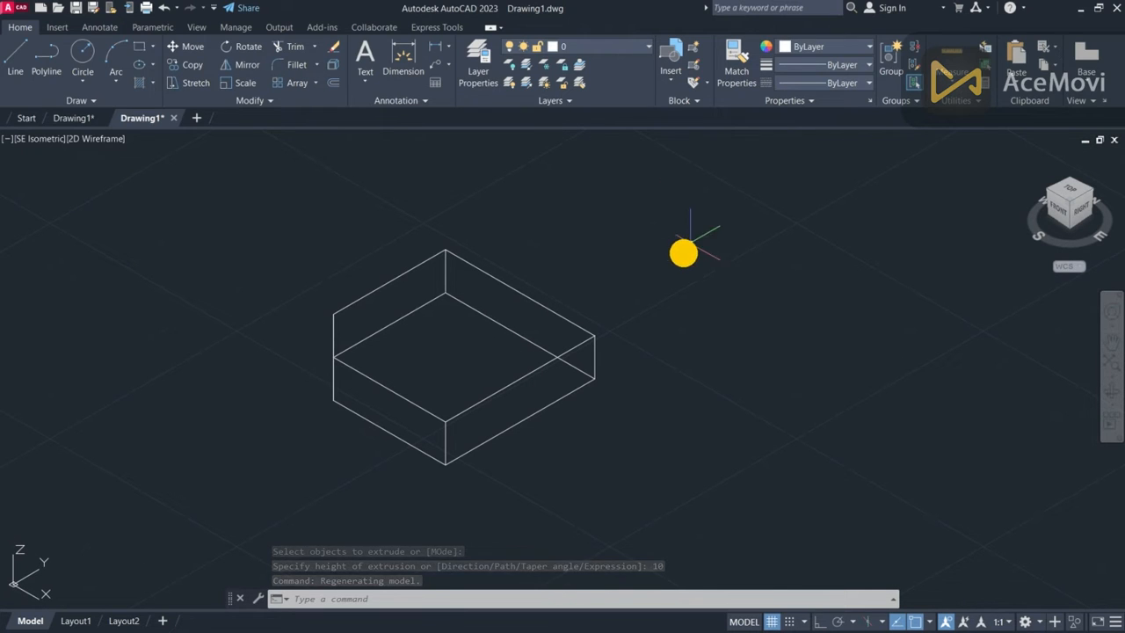
{"action": "type", "text": "l"}
{"action": "key", "text": "Return"}
{"action": "left_click", "coordinate": [608, 215]}
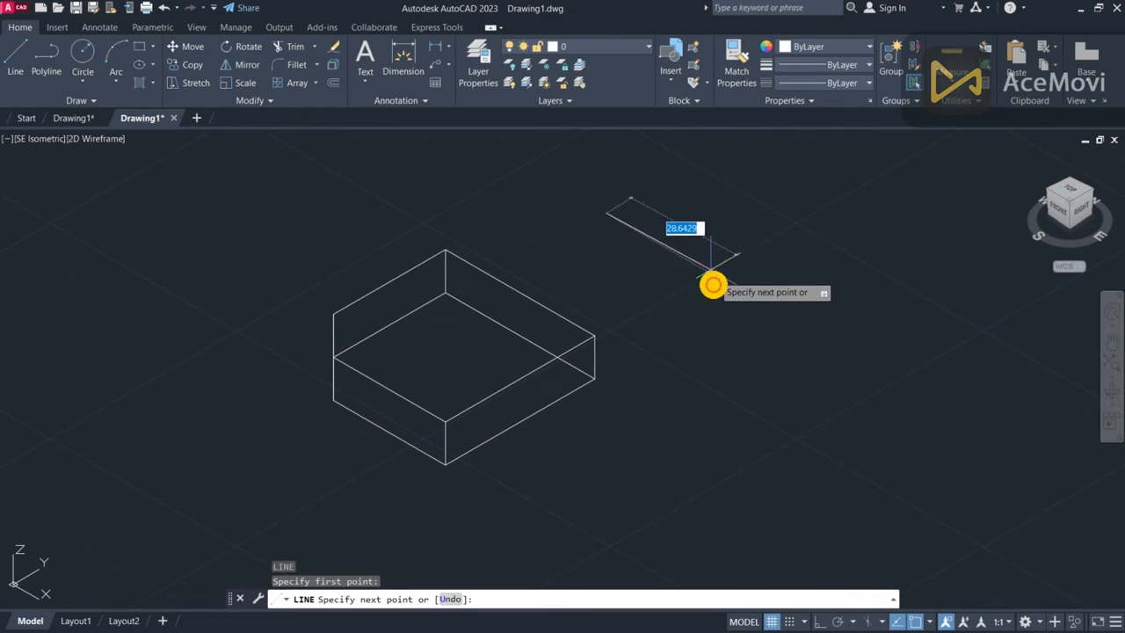
{"action": "left_click", "coordinate": [821, 621]}
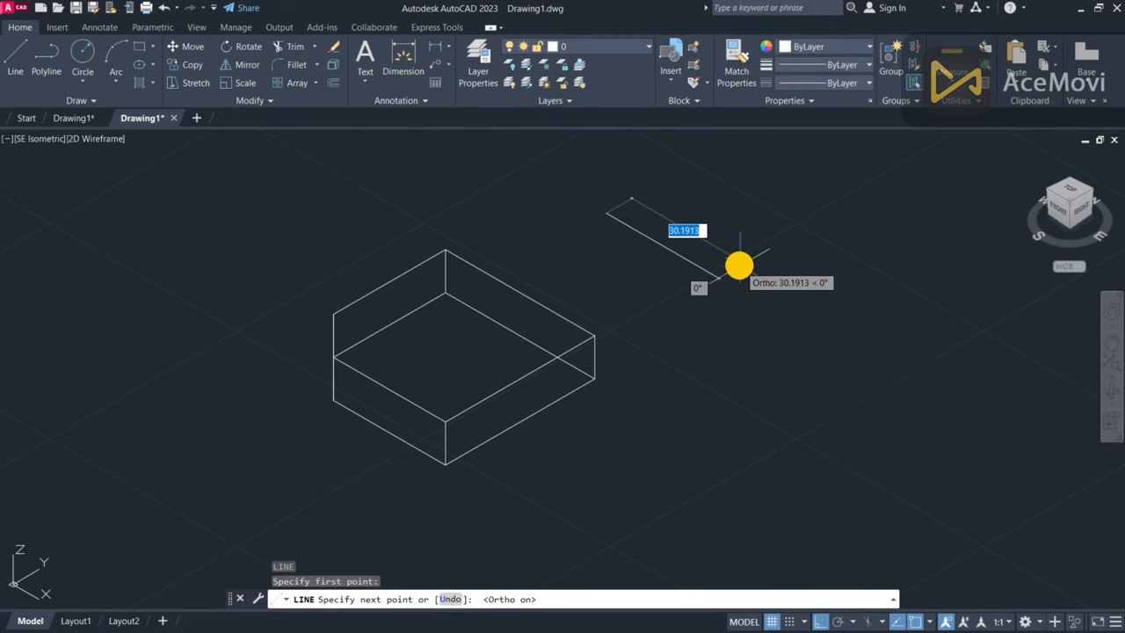
{"action": "type", "text": "10"}
{"action": "key", "text": "Return"}
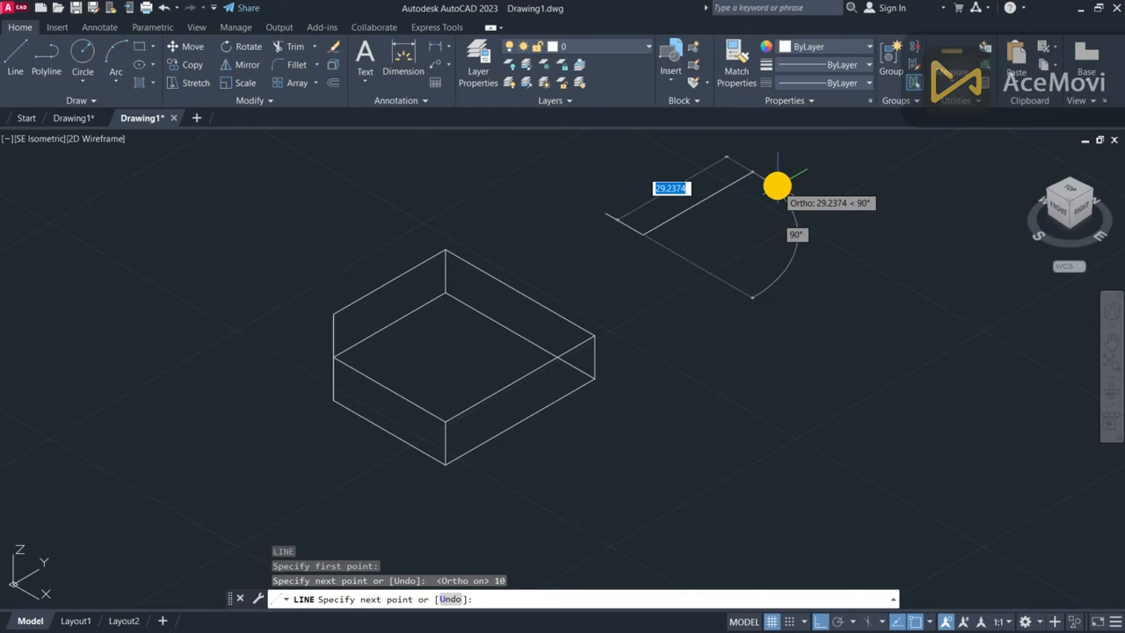
{"action": "type", "text": "20"}
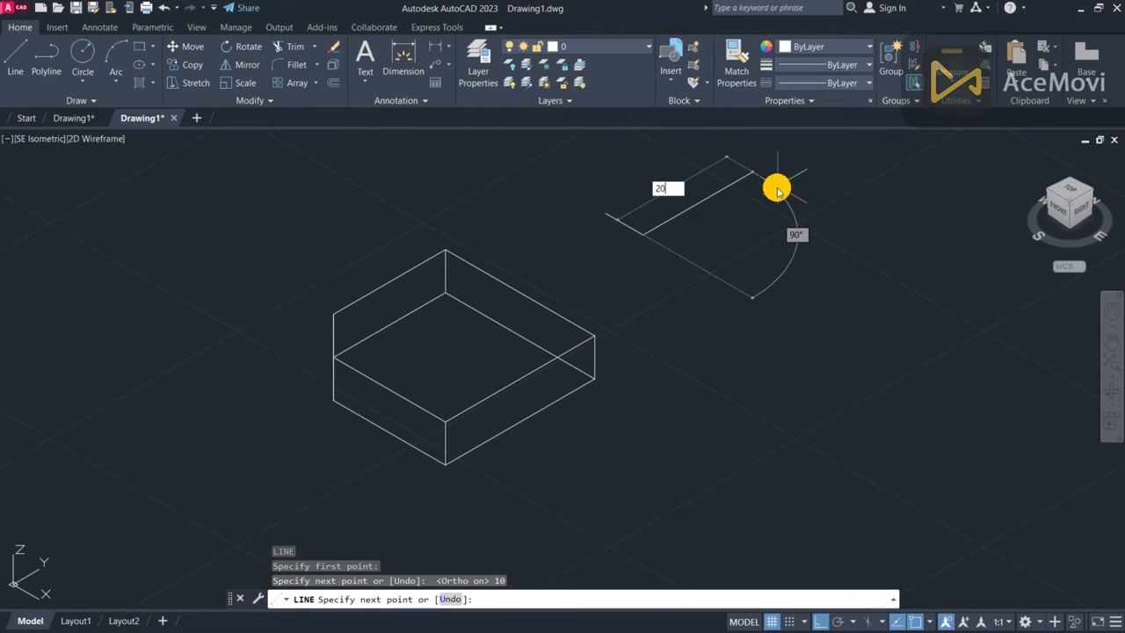
{"action": "key", "text": "Return"}
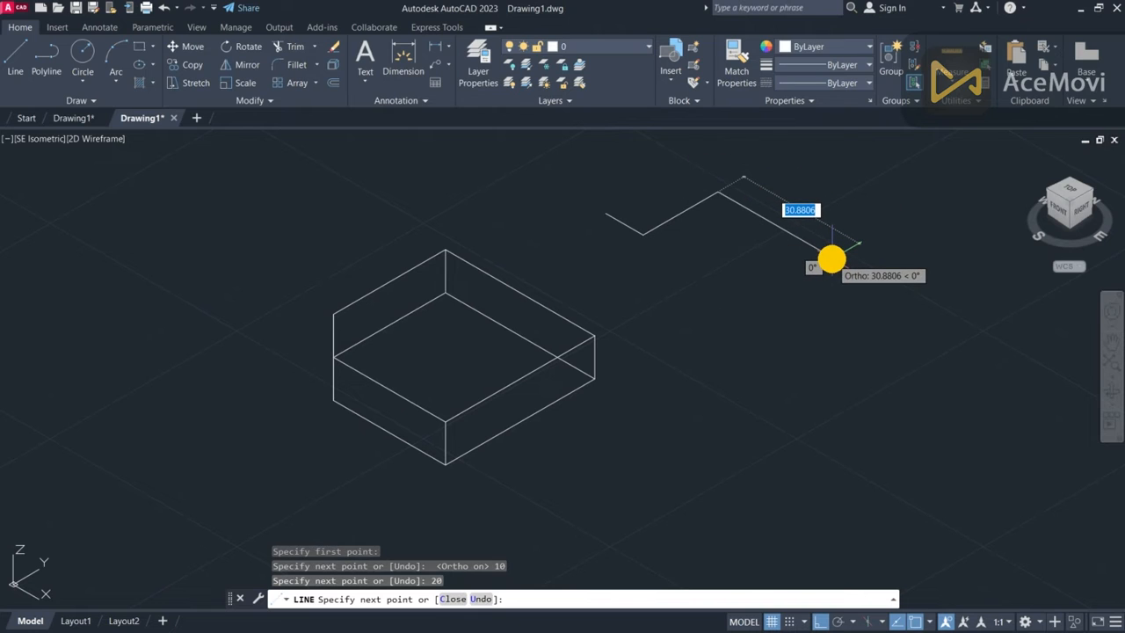
- Continue the line profile 20 units along +X, 20 units along -Y and 10 units along +X
{"action": "type", "text": "20"}
{"action": "key", "text": "Return"}
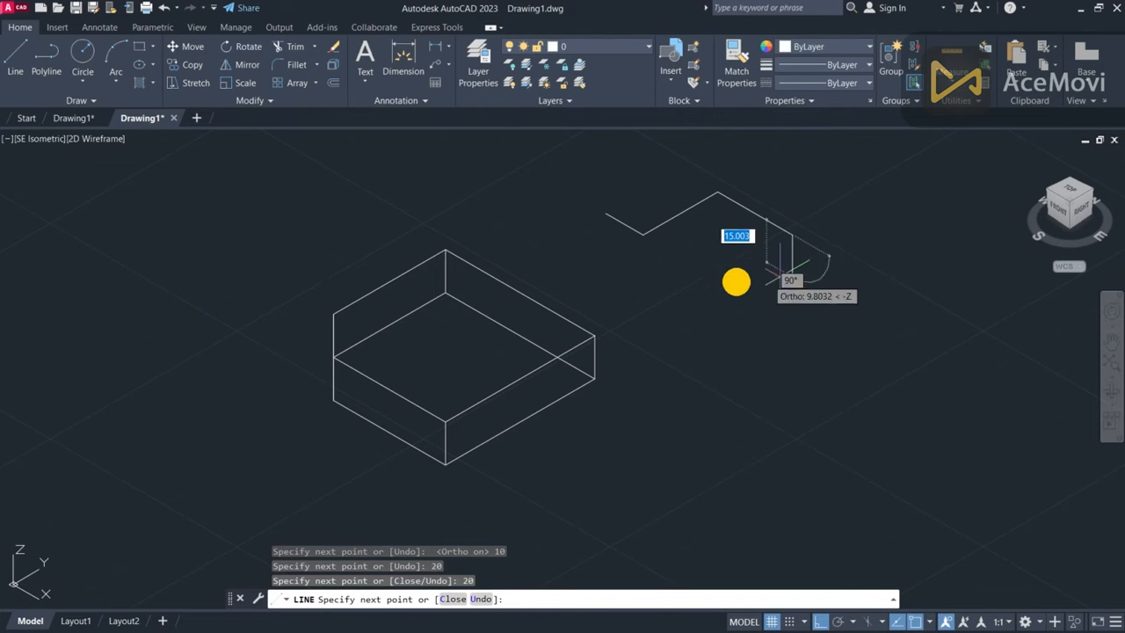
{"action": "type", "text": "2"}
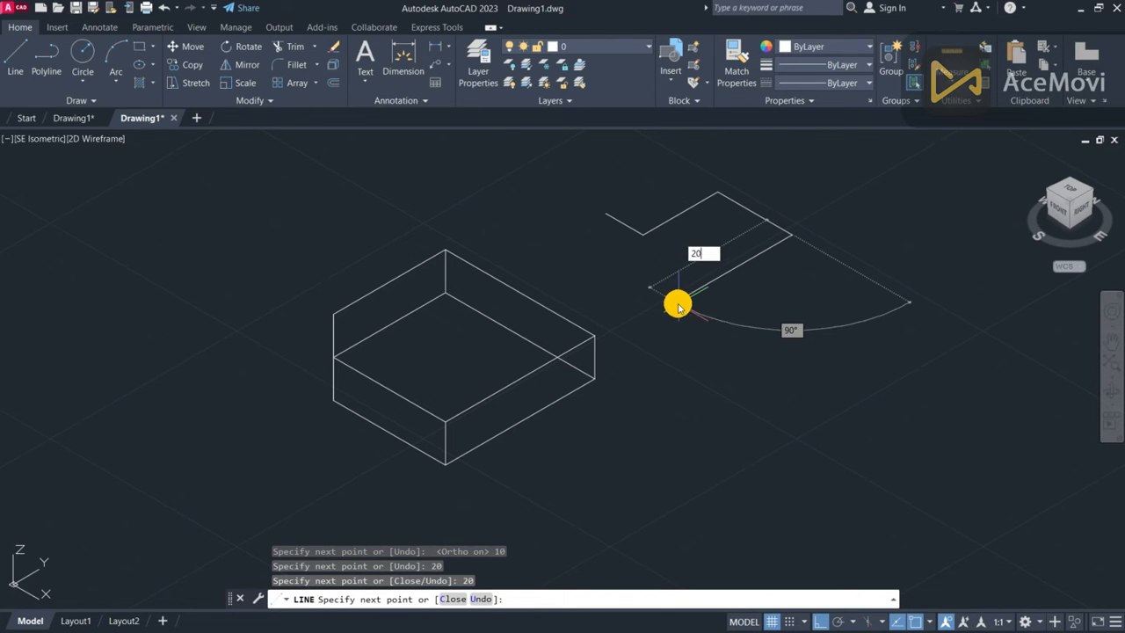
{"action": "type", "text": "0"}
{"action": "key", "text": "Return"}
{"action": "type", "text": "10"}
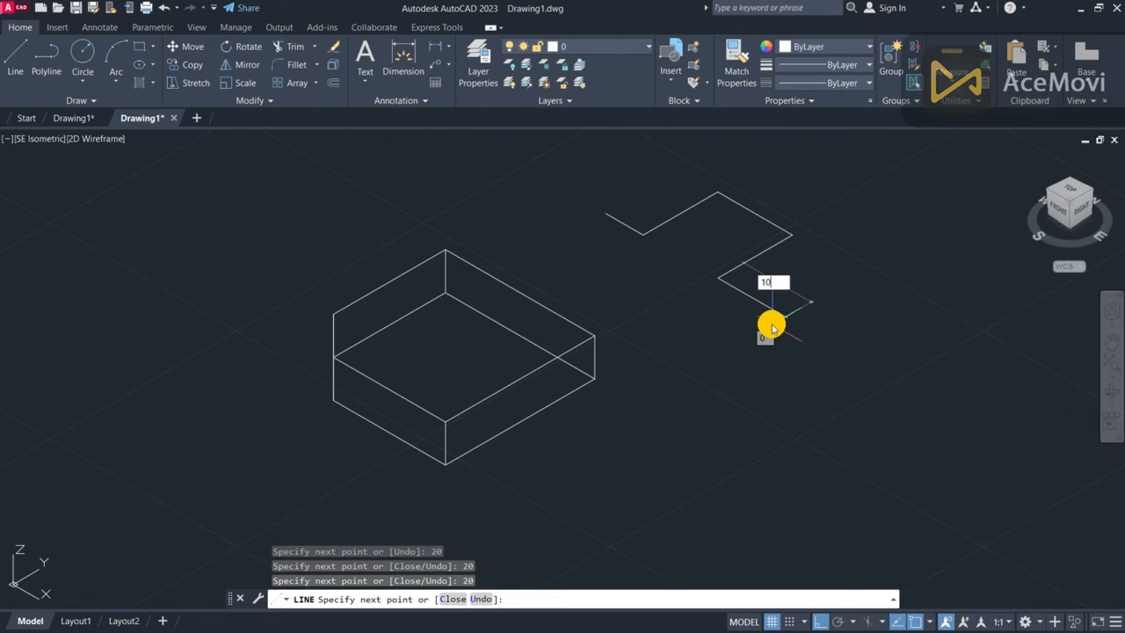
{"action": "key", "text": "Return"}
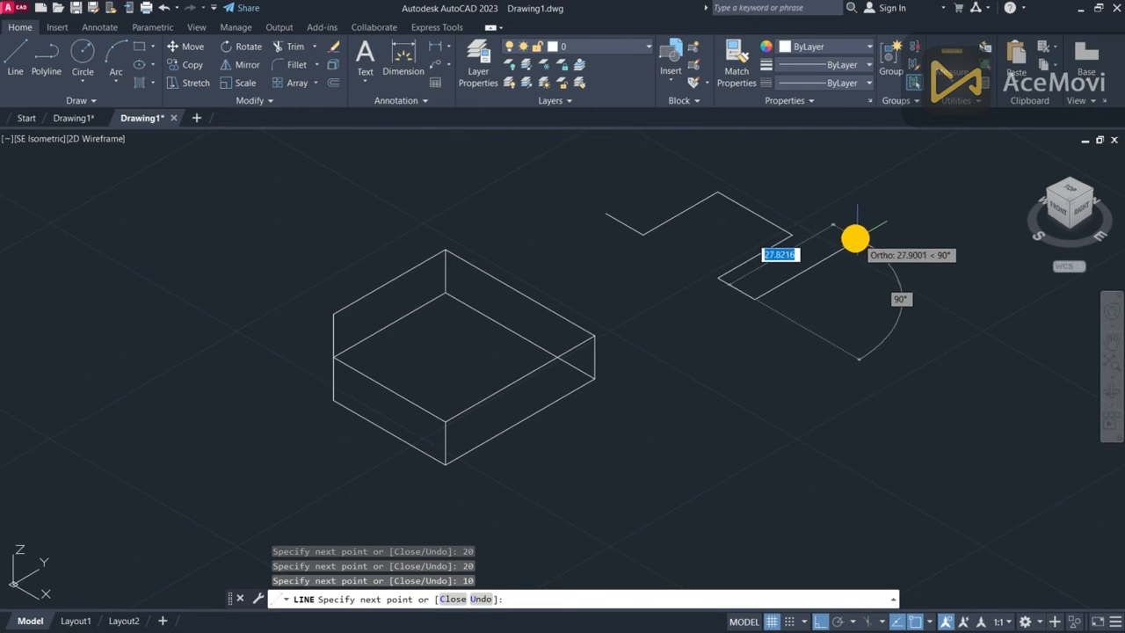
- Complete the U-shaped profile with 30 units along +Y, 40 units along -X and a closing line back to its start point
{"action": "type", "text": "30"}
{"action": "key", "text": "Return"}
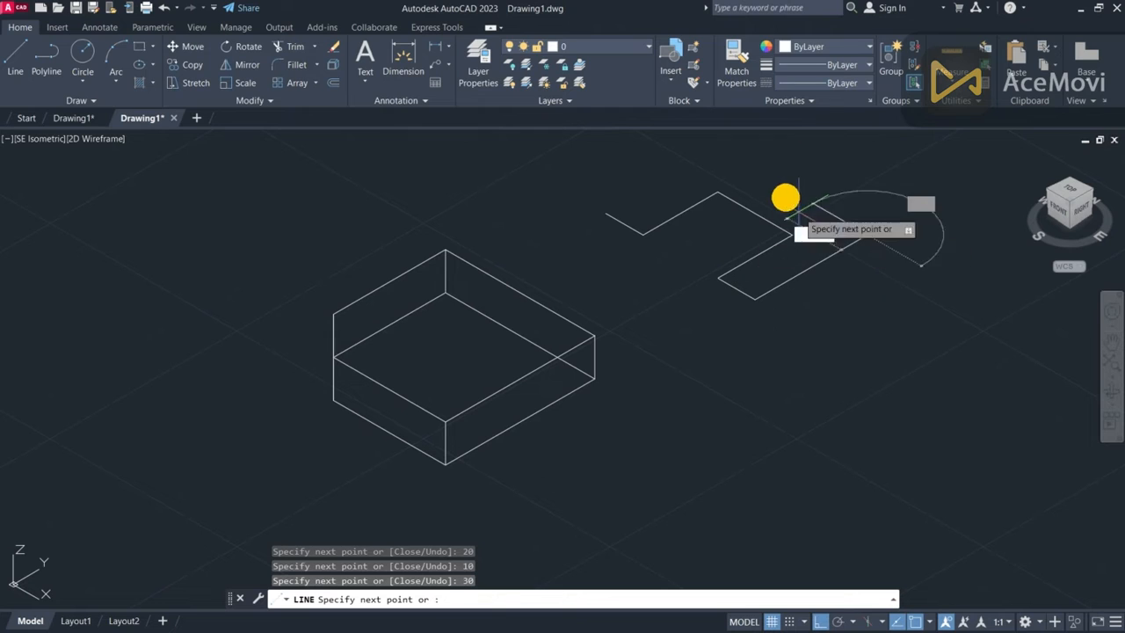
{"action": "type", "text": "4"}
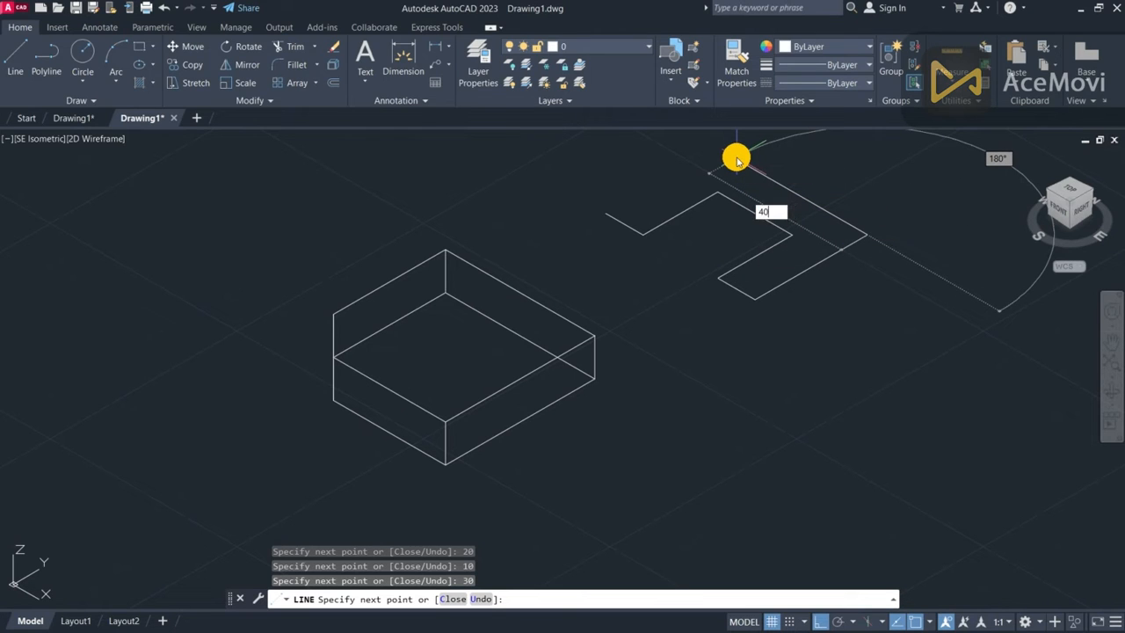
{"action": "type", "text": "0"}
{"action": "key", "text": "Return"}
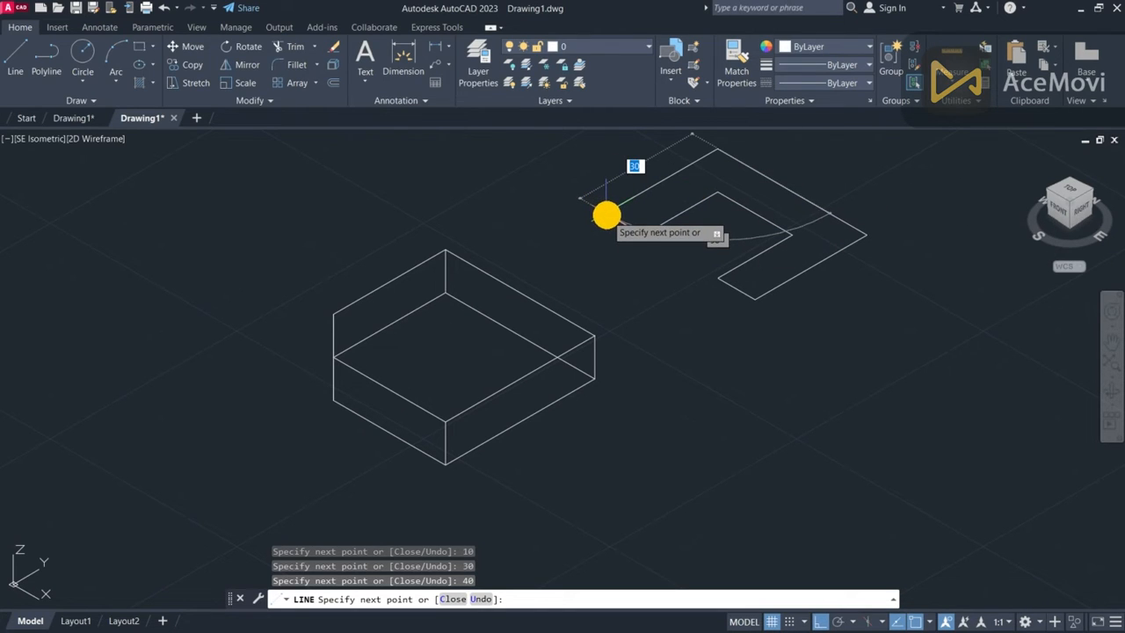
{"action": "key", "text": "Escape"}
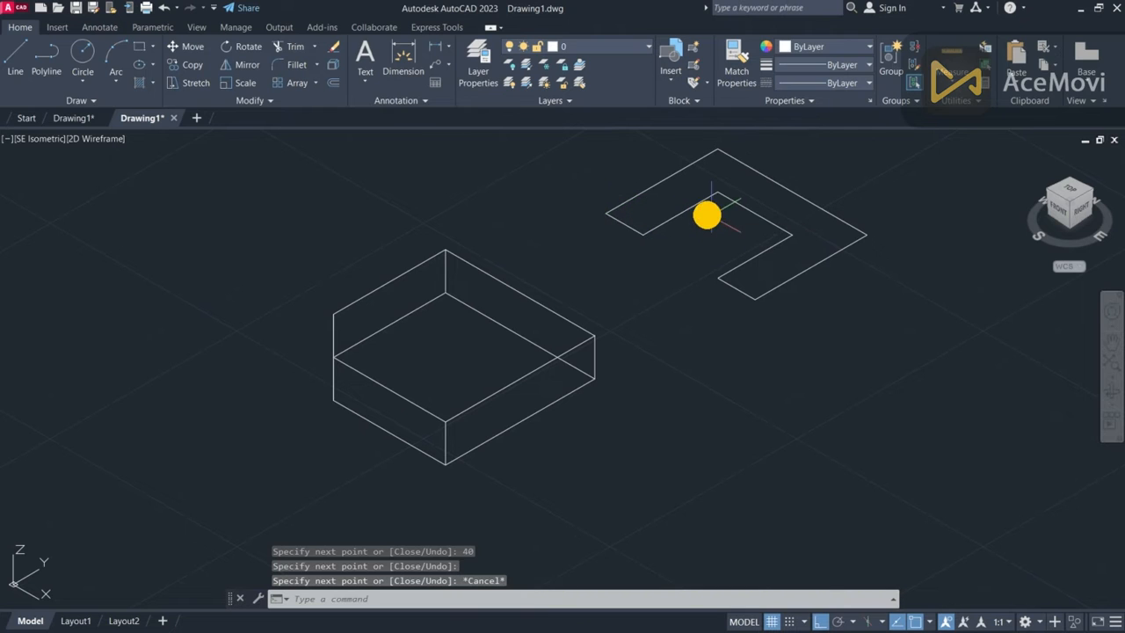
- Join all lines of the U-shaped profile into one closed polyline
{"action": "scroll", "coordinate": [705, 216], "scroll_direction": "down", "scroll_amount": 2}
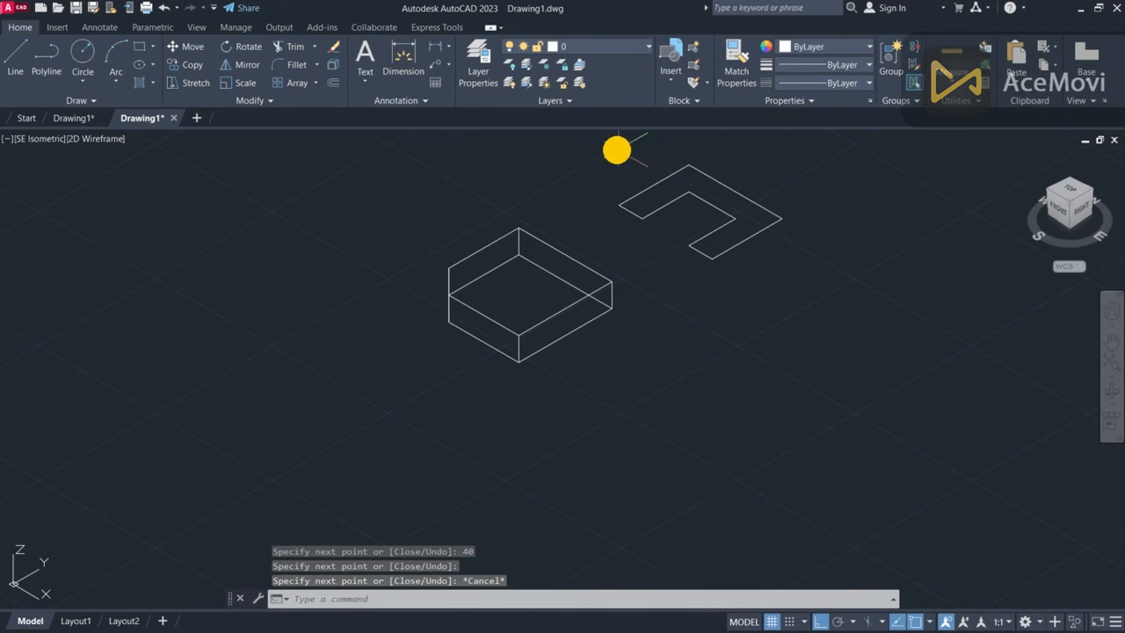
{"action": "scroll", "coordinate": [677, 142], "scroll_direction": "down", "scroll_amount": 2}
{"action": "scroll", "coordinate": [696, 130], "scroll_direction": "up", "scroll_amount": 4}
{"action": "left_click", "coordinate": [431, 175]}
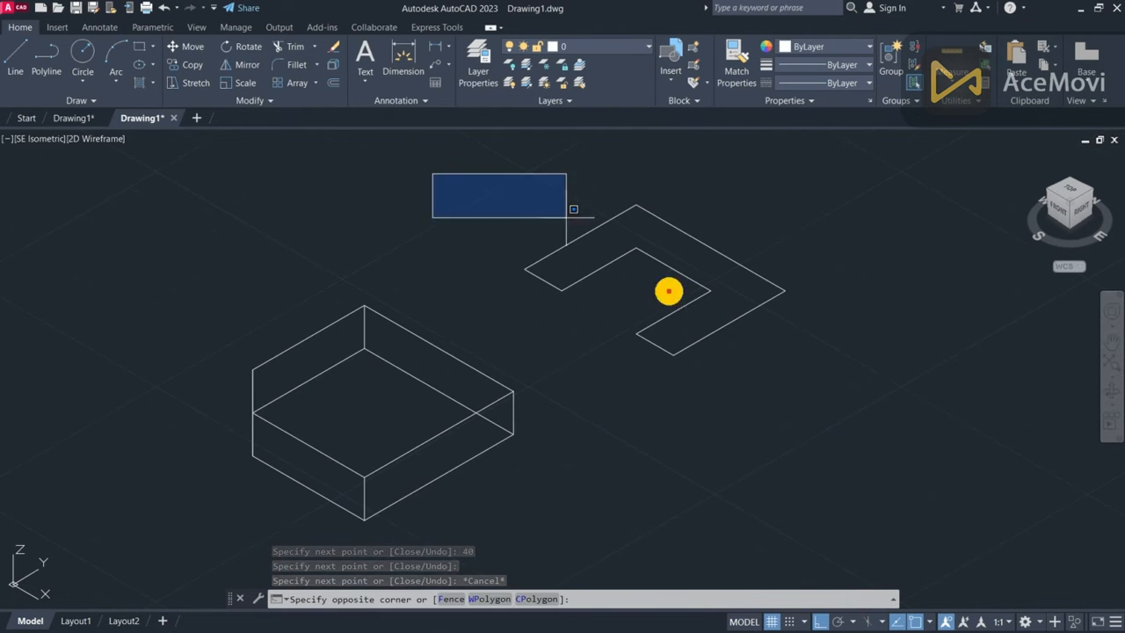
{"action": "left_click", "coordinate": [817, 384]}
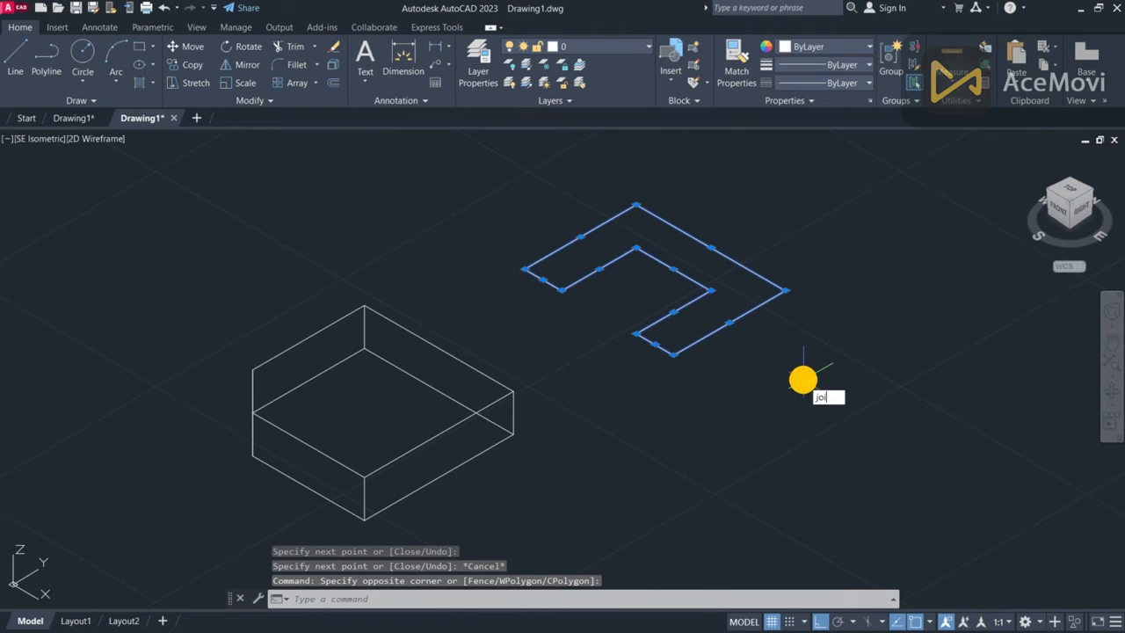
{"action": "key", "text": "Return"}
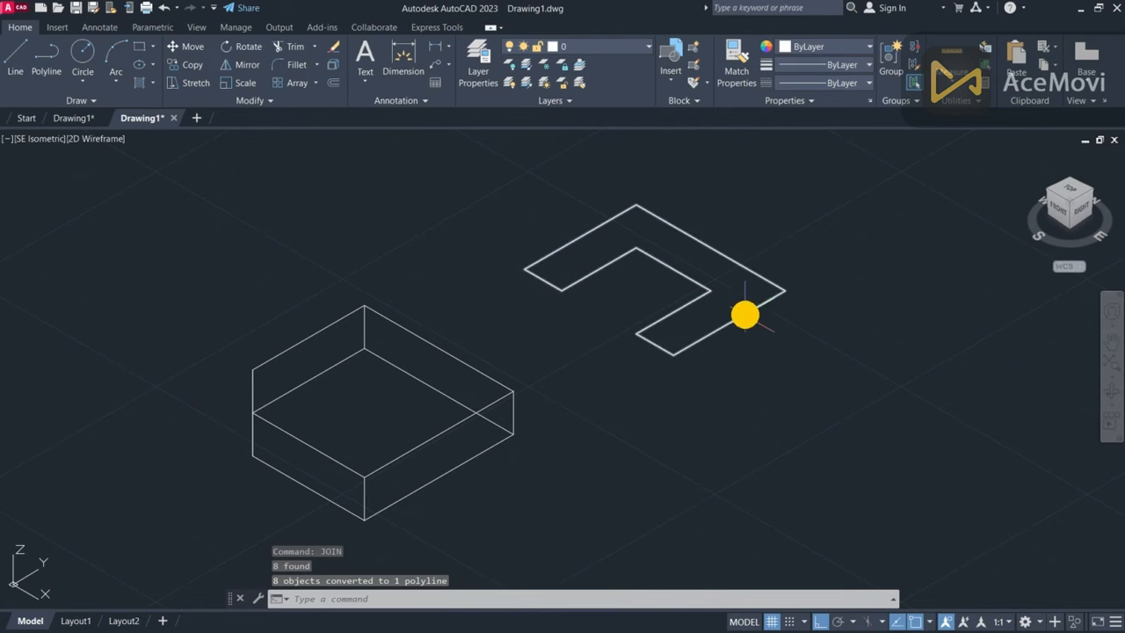
- Extrude the closed U-shaped polyline to a height of 30 units
{"action": "type", "text": "ext"}
{"action": "key", "text": "Return"}
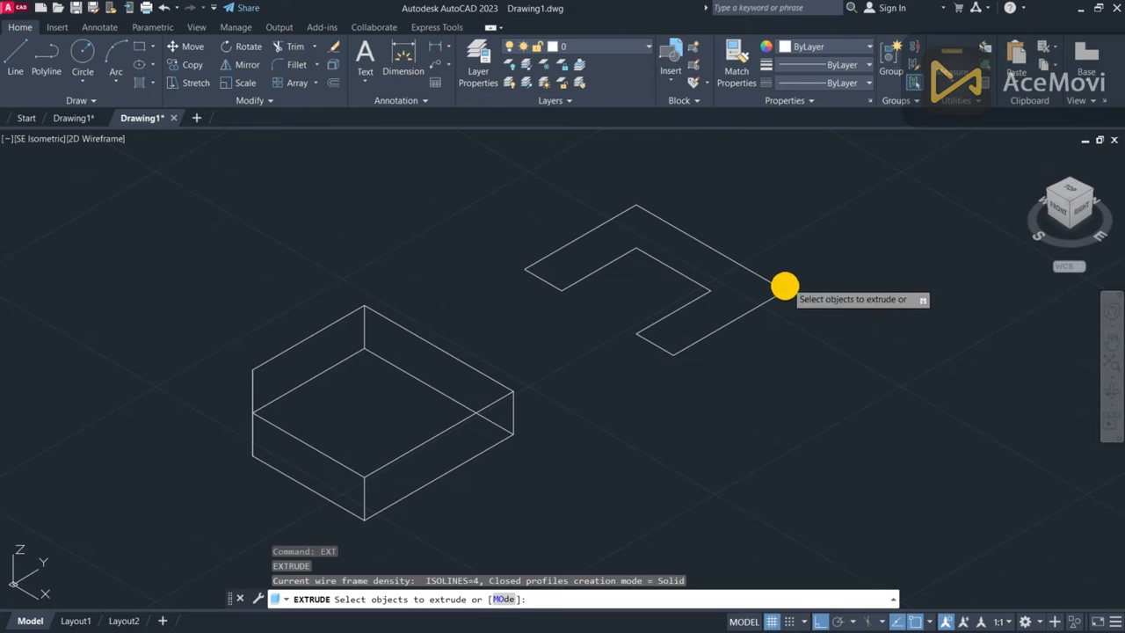
{"action": "left_click", "coordinate": [774, 294]}
{"action": "key", "text": "Return"}
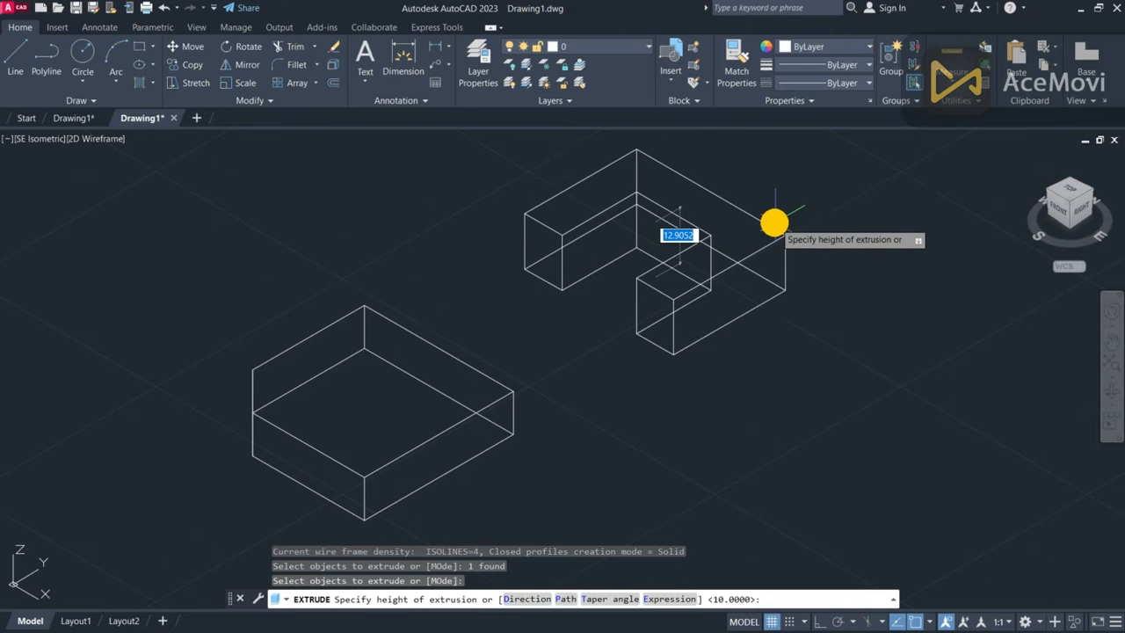
{"action": "type", "text": "30"}
{"action": "key", "text": "Return"}
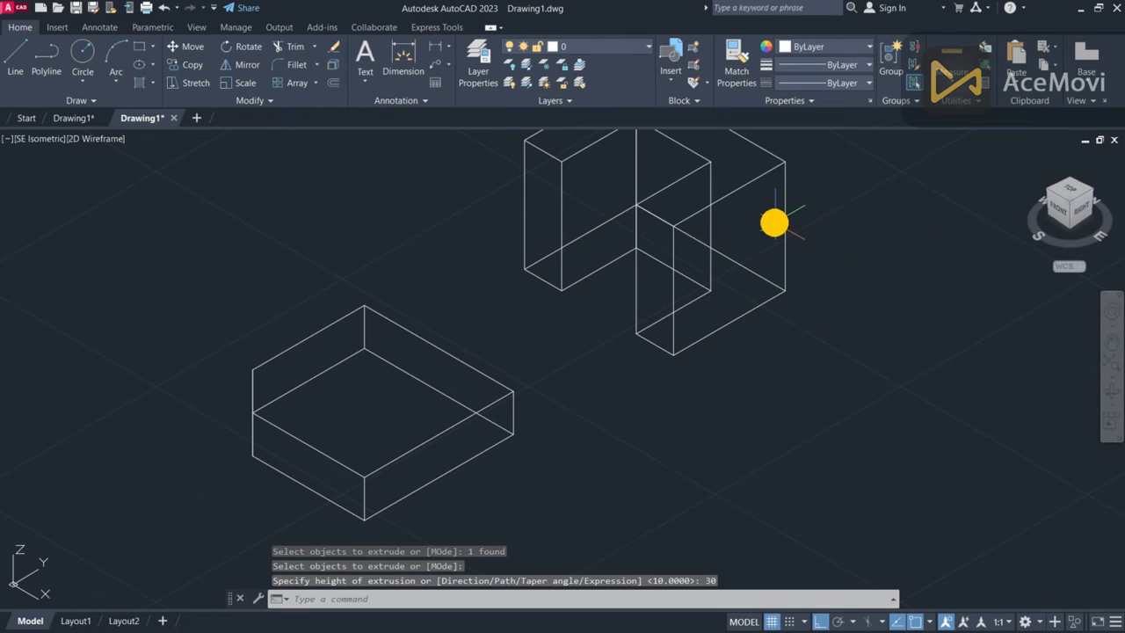
- Draw a line from the U-shaped solid's top outer corner at the +X, +Y end, running 15 units along -Y
{"action": "scroll", "coordinate": [771, 221], "scroll_direction": "down", "scroll_amount": 4}
{"action": "scroll", "coordinate": [776, 174], "scroll_direction": "up", "scroll_amount": 2}
{"action": "scroll", "coordinate": [792, 181], "scroll_direction": "up", "scroll_amount": 2}
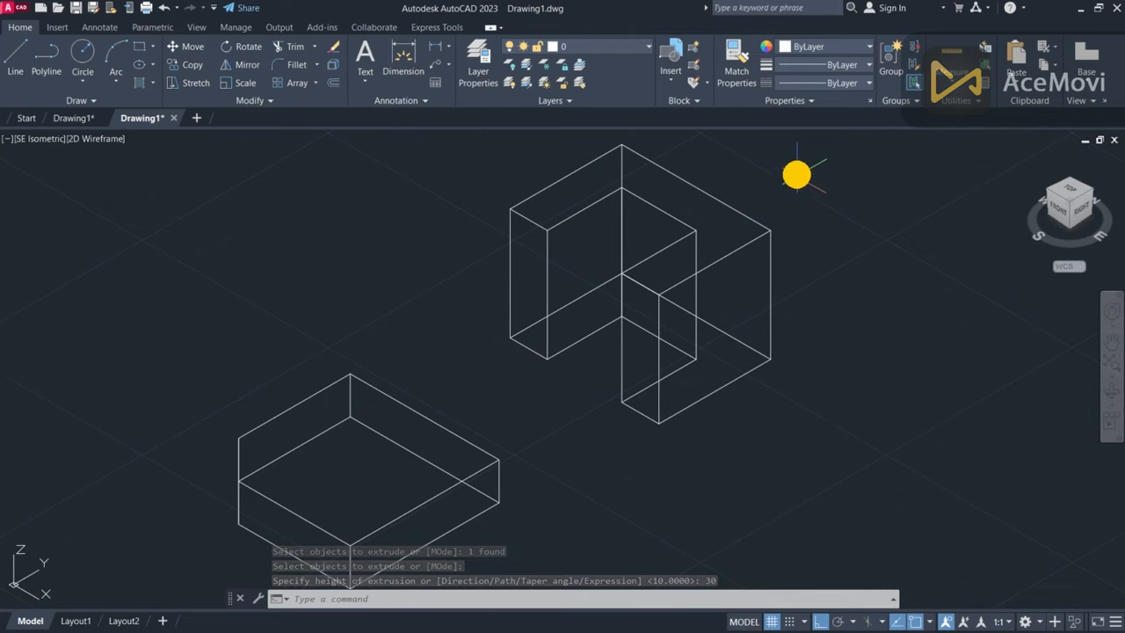
{"action": "type", "text": "l"}
{"action": "key", "text": "Return"}
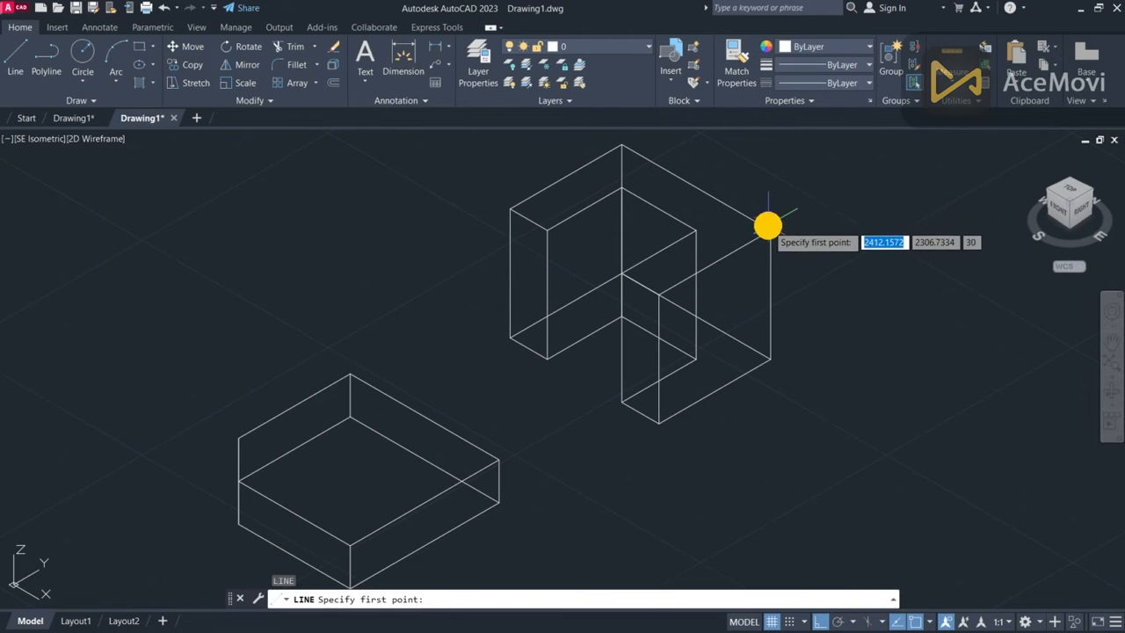
{"action": "left_click", "coordinate": [769, 230]}
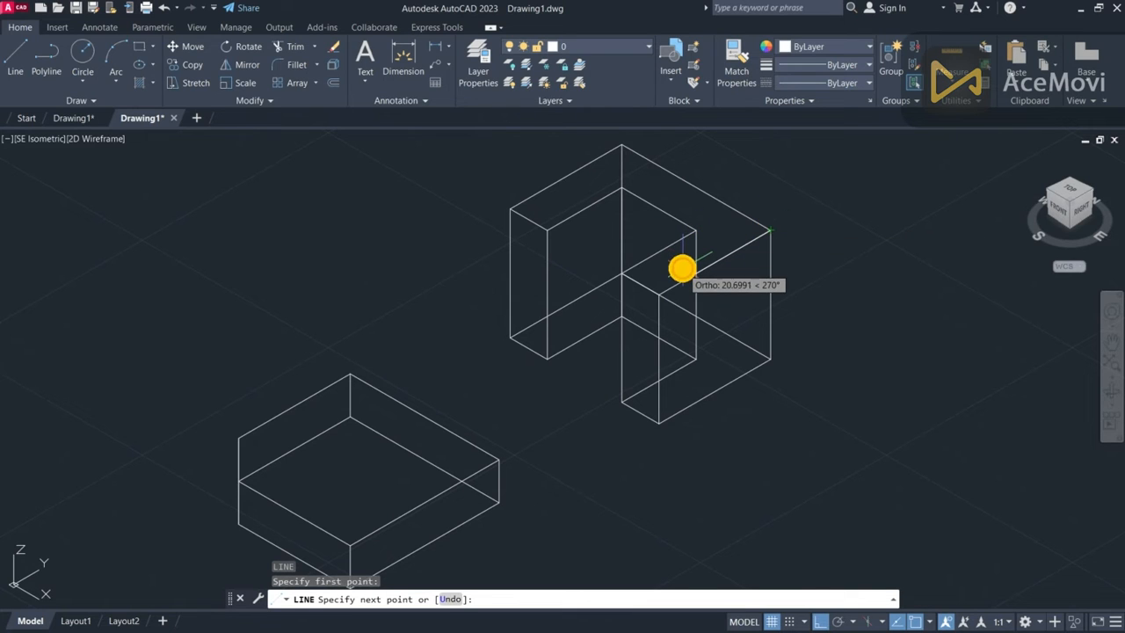
{"action": "type", "text": "1"}
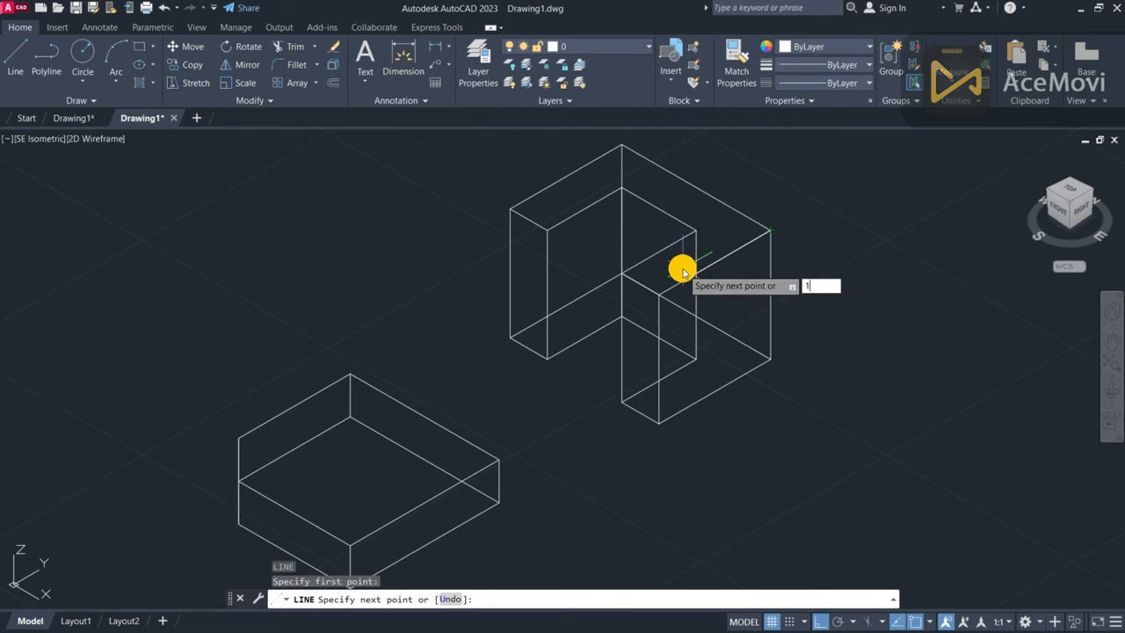
{"action": "type", "text": "5"}
{"action": "key", "text": "Return"}
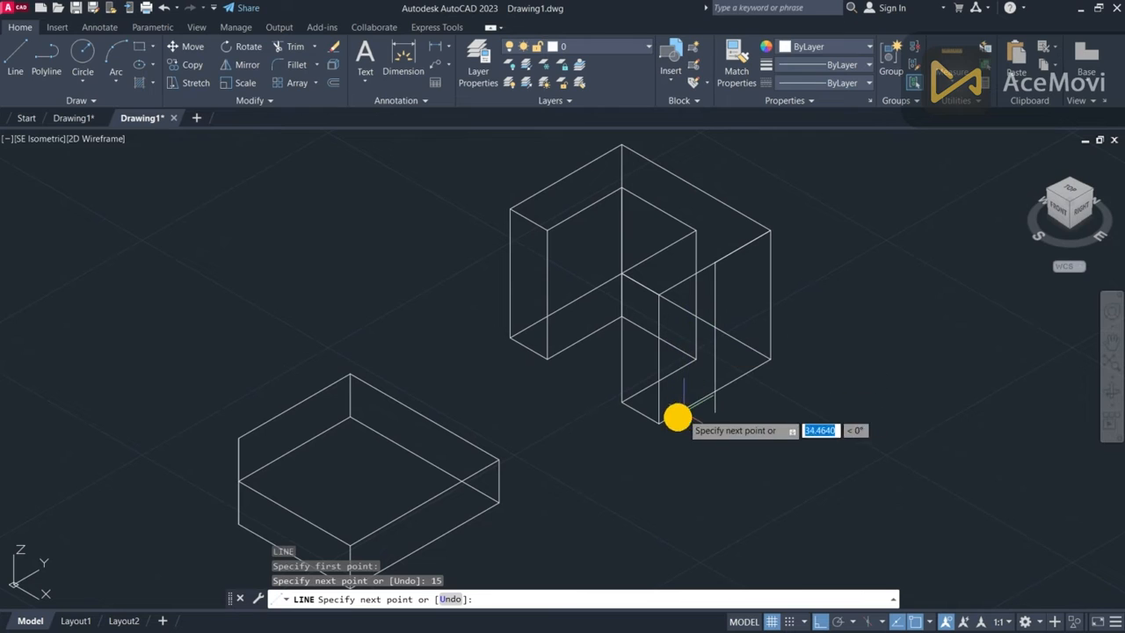
- Continue the line to the arm's bottom front outer corner, up to the top front corner, and back to close the triangle
{"action": "left_click", "coordinate": [660, 424]}
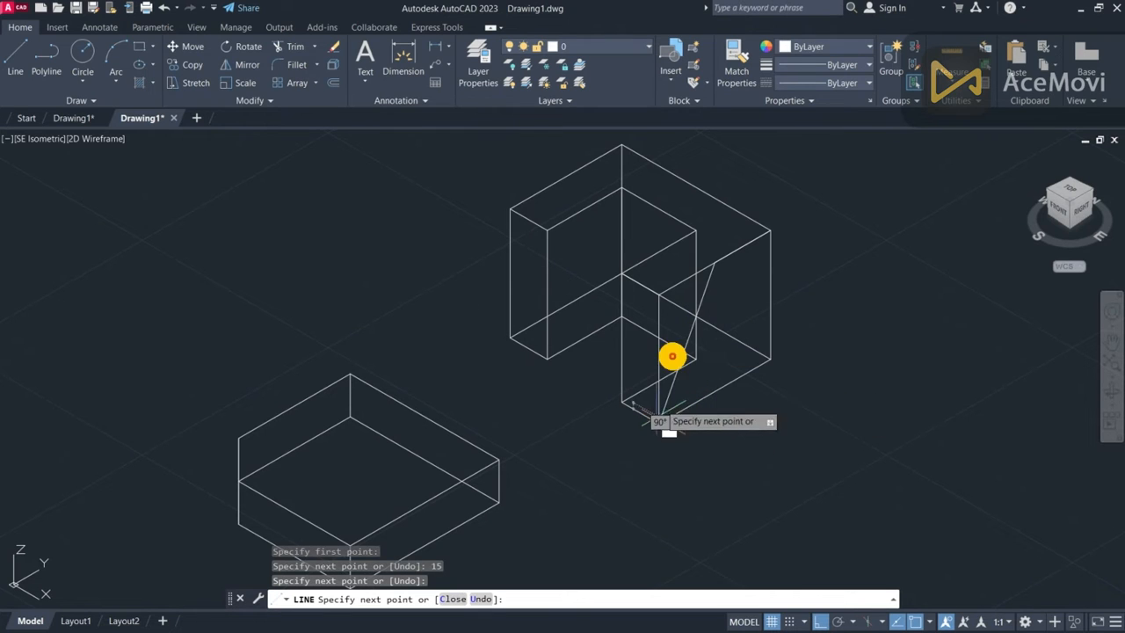
{"action": "left_click", "coordinate": [659, 295]}
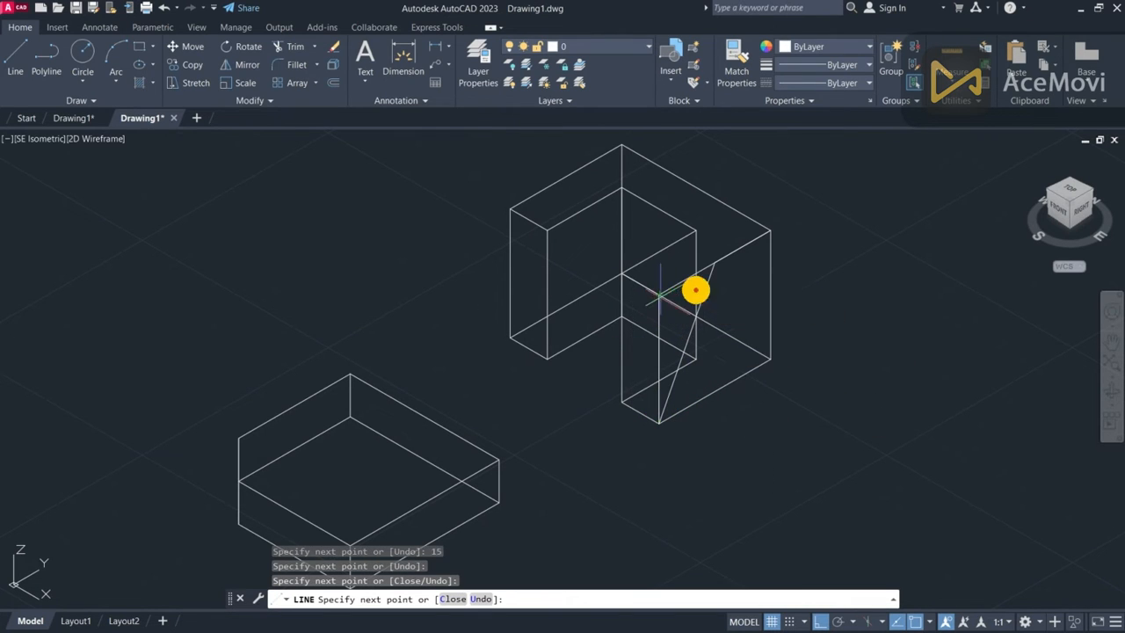
{"action": "key", "text": "Escape"}
{"action": "key", "text": "Escape"}
- Join the three lines of the triangle on the arm's outer face into one polyline
{"action": "left_click", "coordinate": [710, 270]}
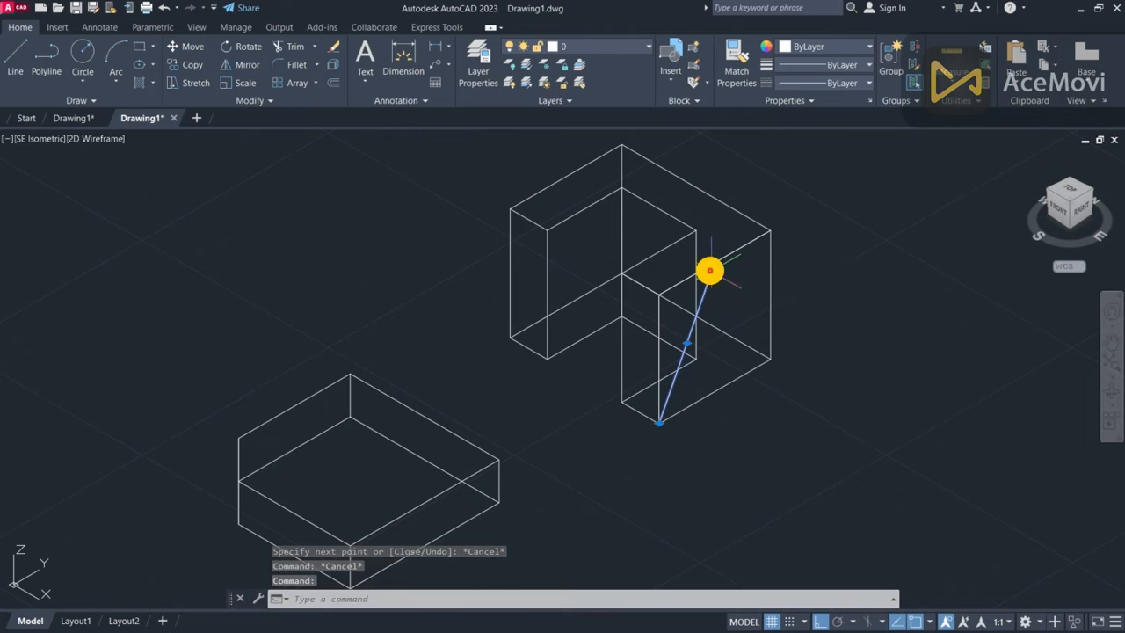
{"action": "left_click", "coordinate": [673, 285]}
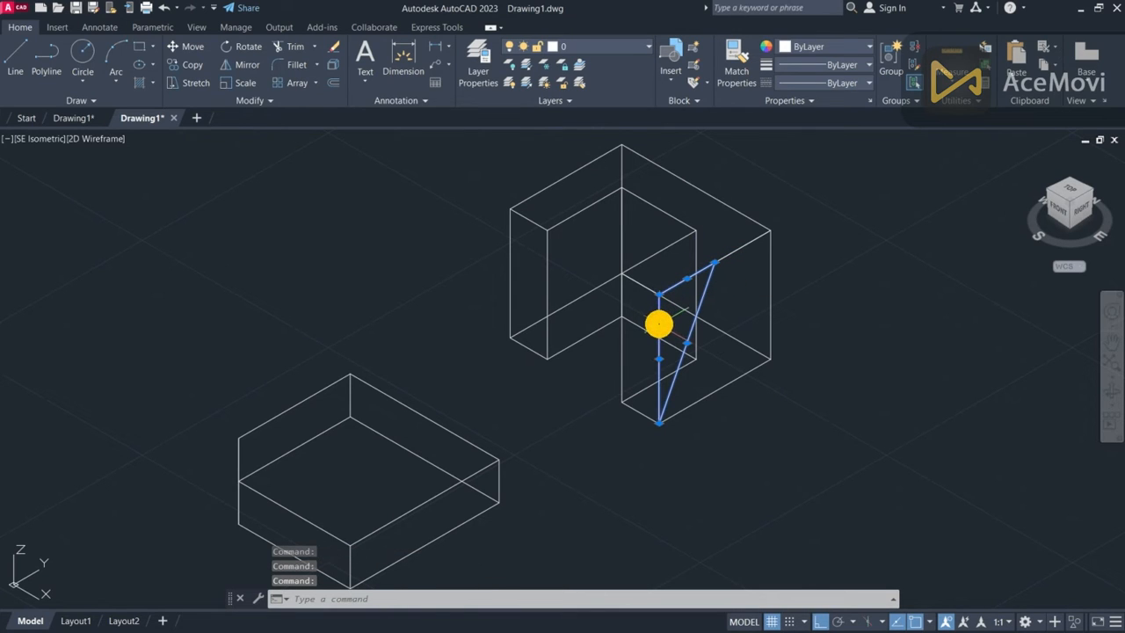
{"action": "type", "text": "joi"}
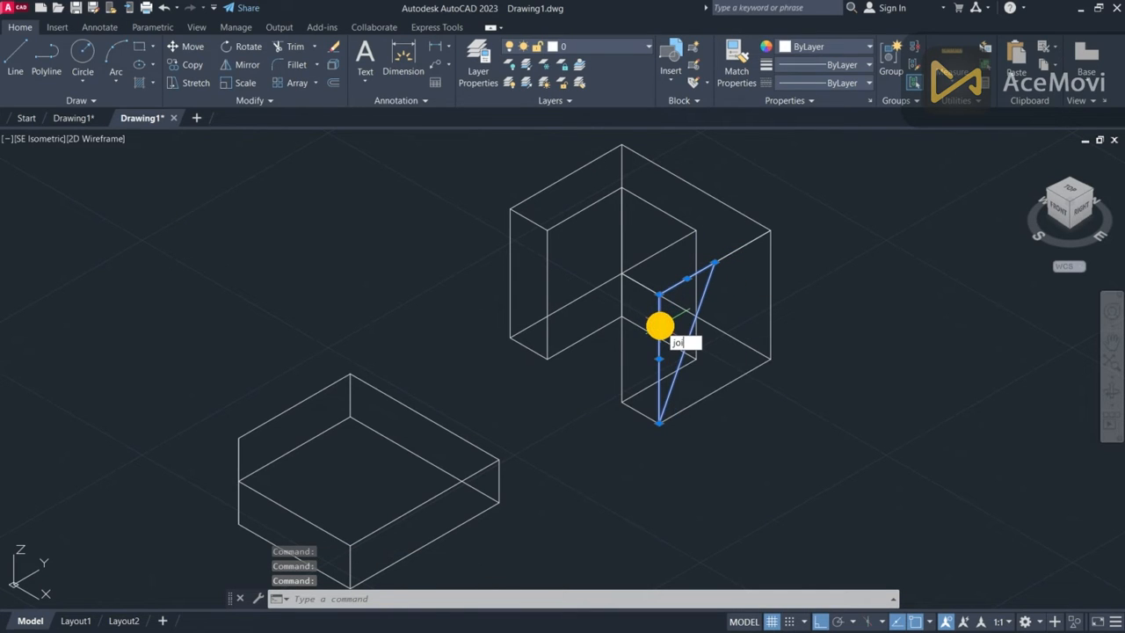
{"action": "key", "text": "Return"}
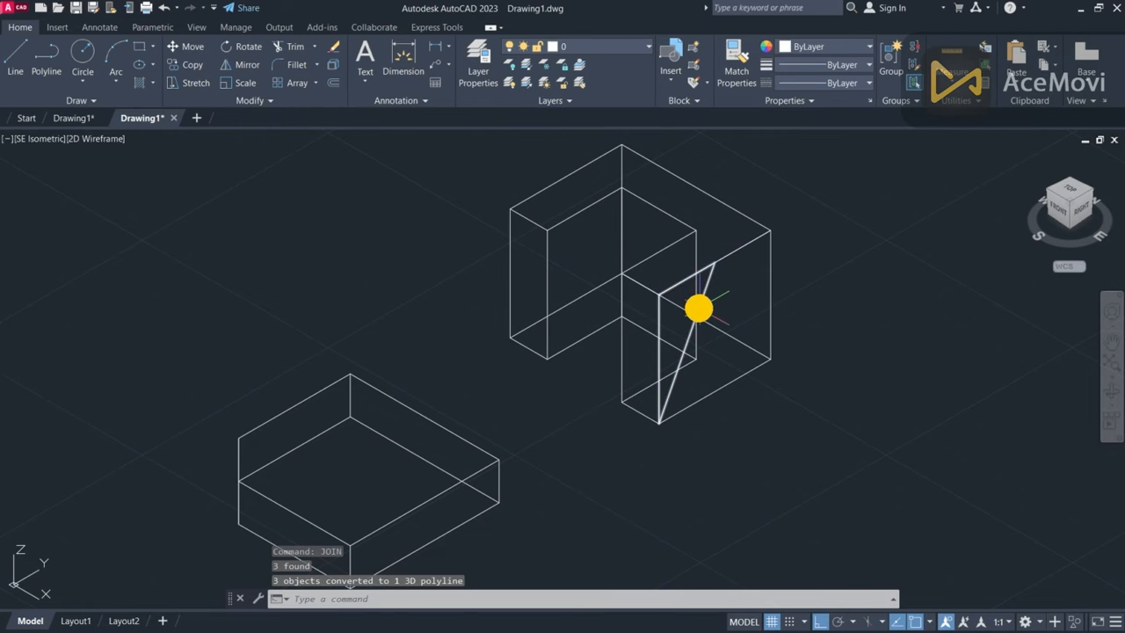
- Extrude the triangle 10 units through the arm's thickness and erase the leftover 15-unit line on the top edge
{"action": "left_click", "coordinate": [698, 307]}
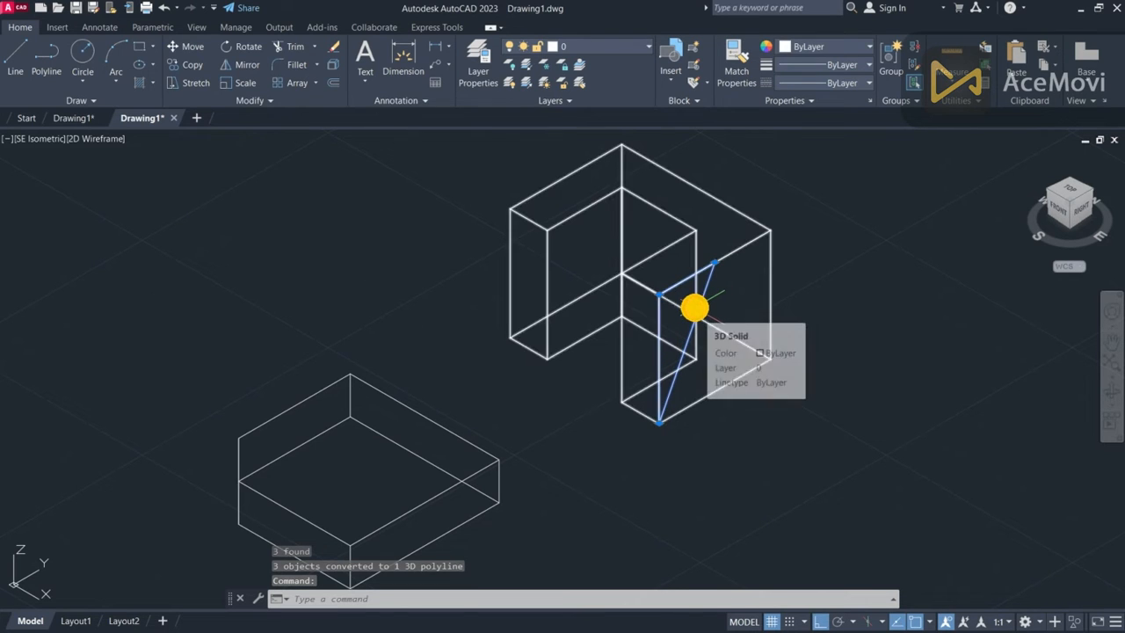
{"action": "type", "text": "EXT"}
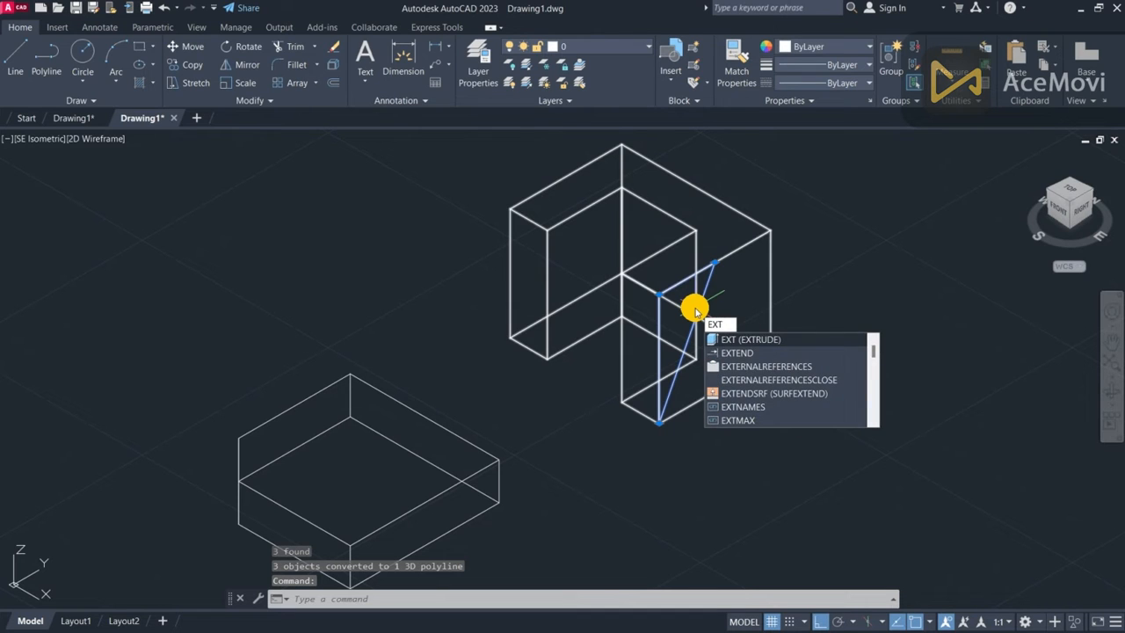
{"action": "key", "text": "Return"}
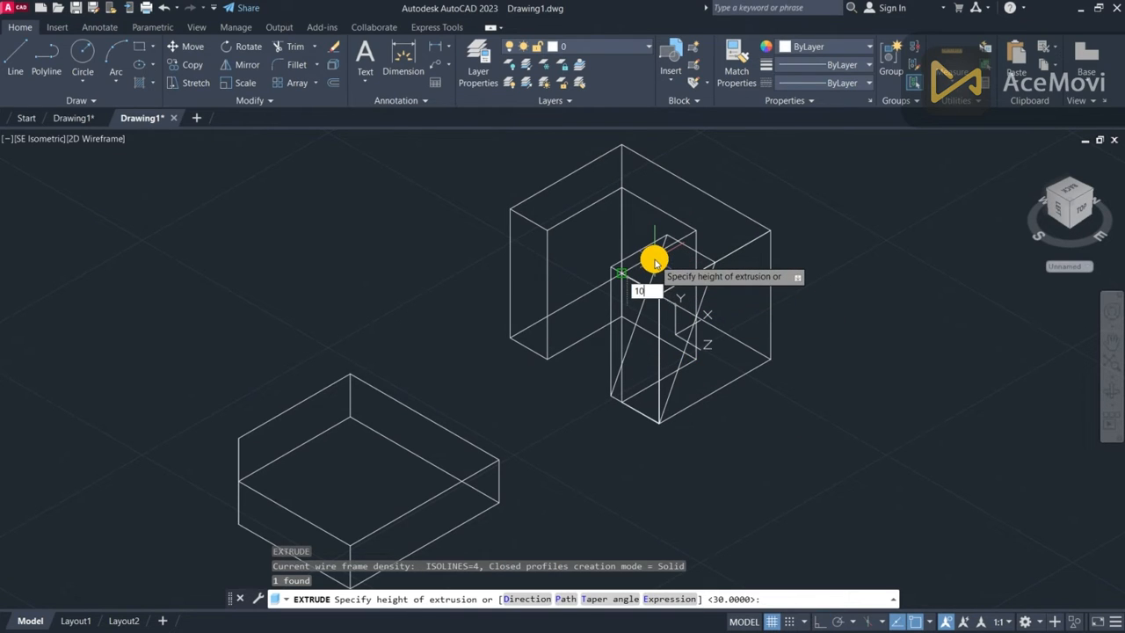
{"action": "type", "text": "10"}
{"action": "key", "text": "Return"}
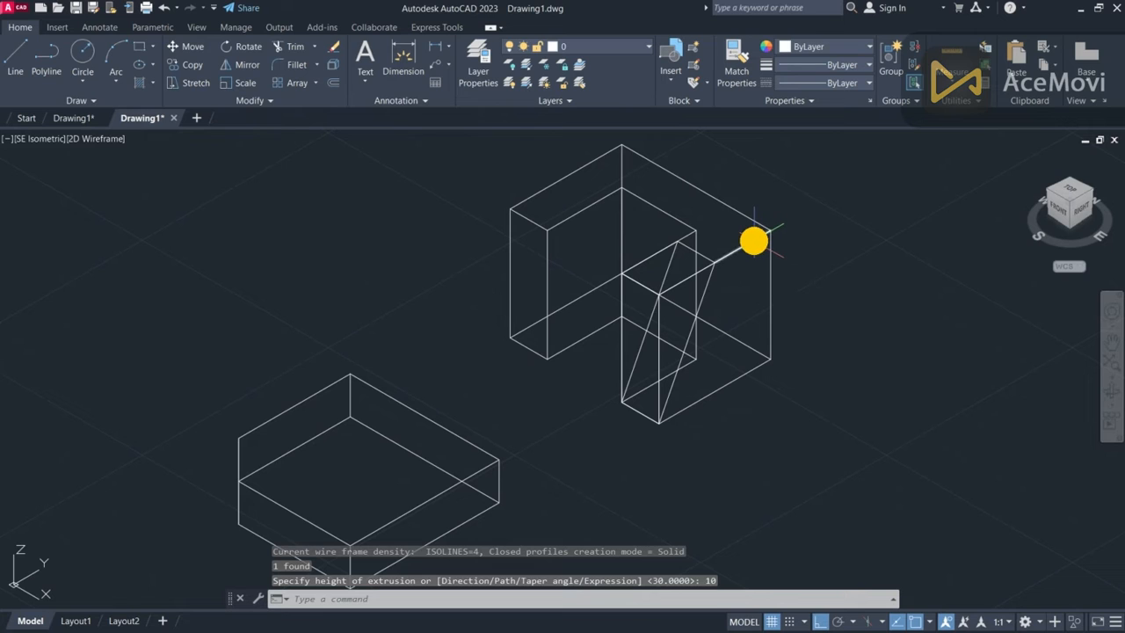
{"action": "left_click", "coordinate": [753, 243]}
{"action": "key", "text": "Delete"}
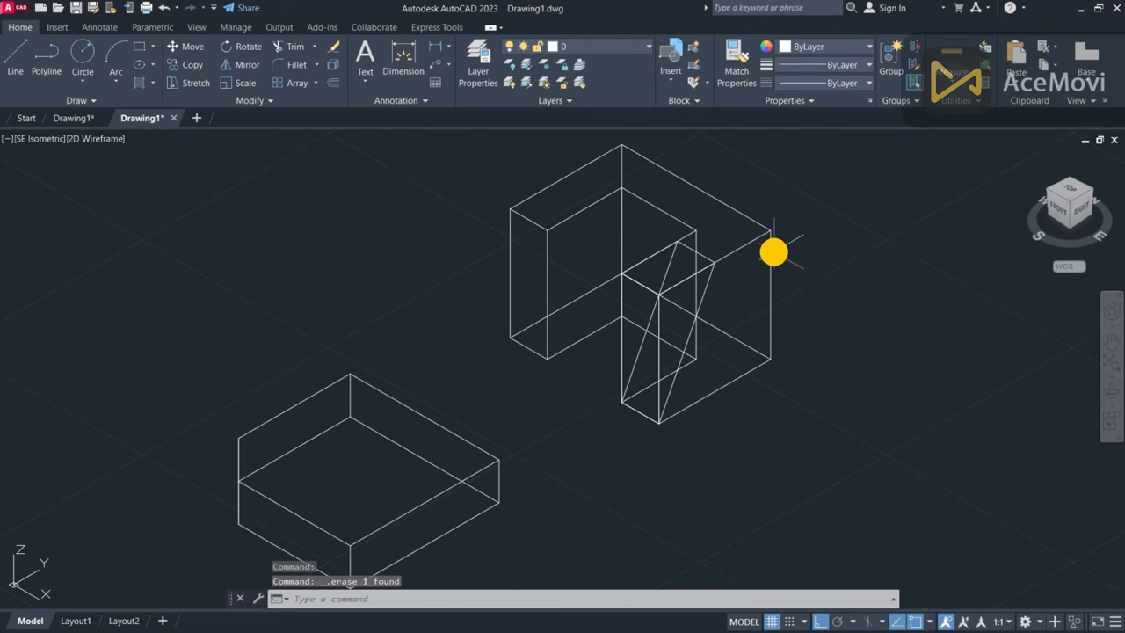
- Subtract the triangular wedge from the U-shaped solid to slope the front of its arm
{"action": "type", "text": "sub"}
{"action": "key", "text": "Return"}
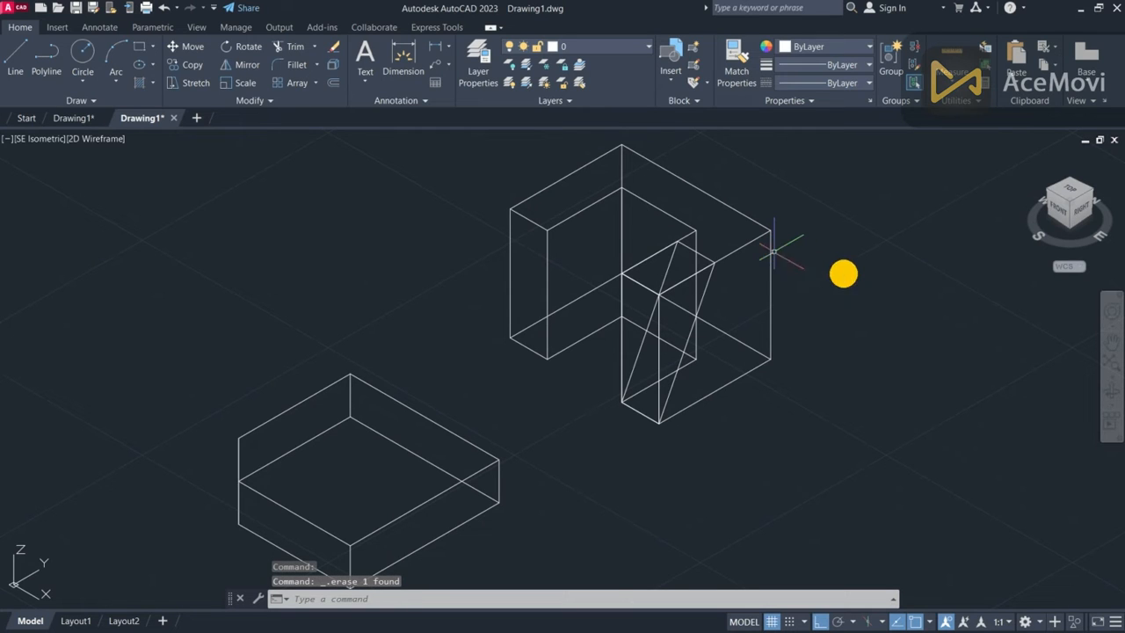
{"action": "left_click", "coordinate": [744, 245]}
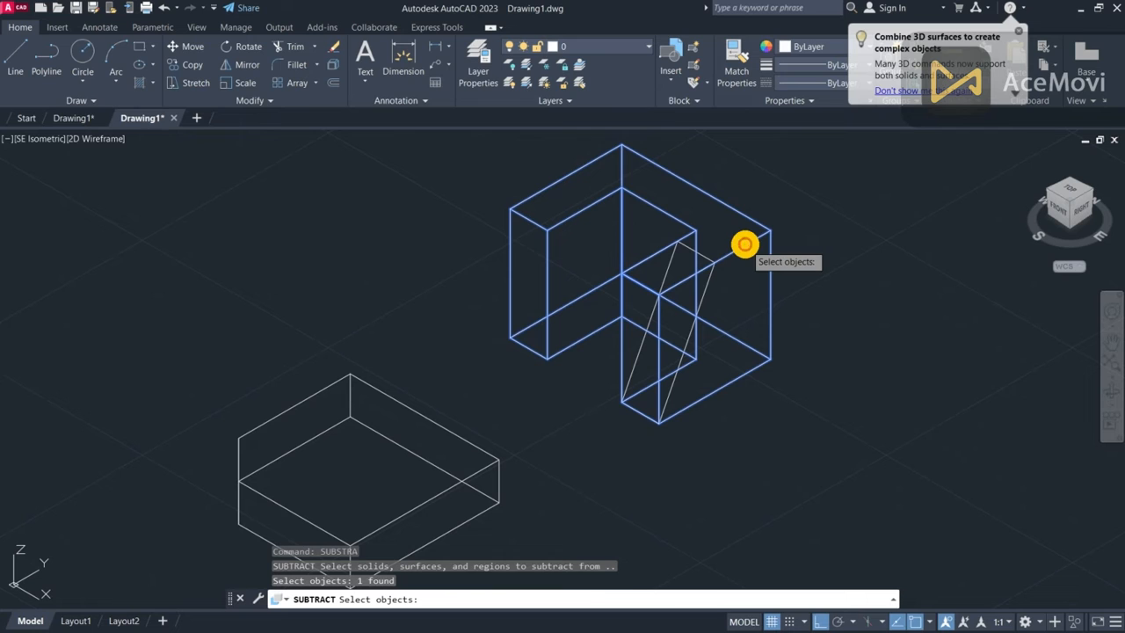
{"action": "key", "text": "Return"}
{"action": "left_click", "coordinate": [691, 252]}
{"action": "key", "text": "Return"}
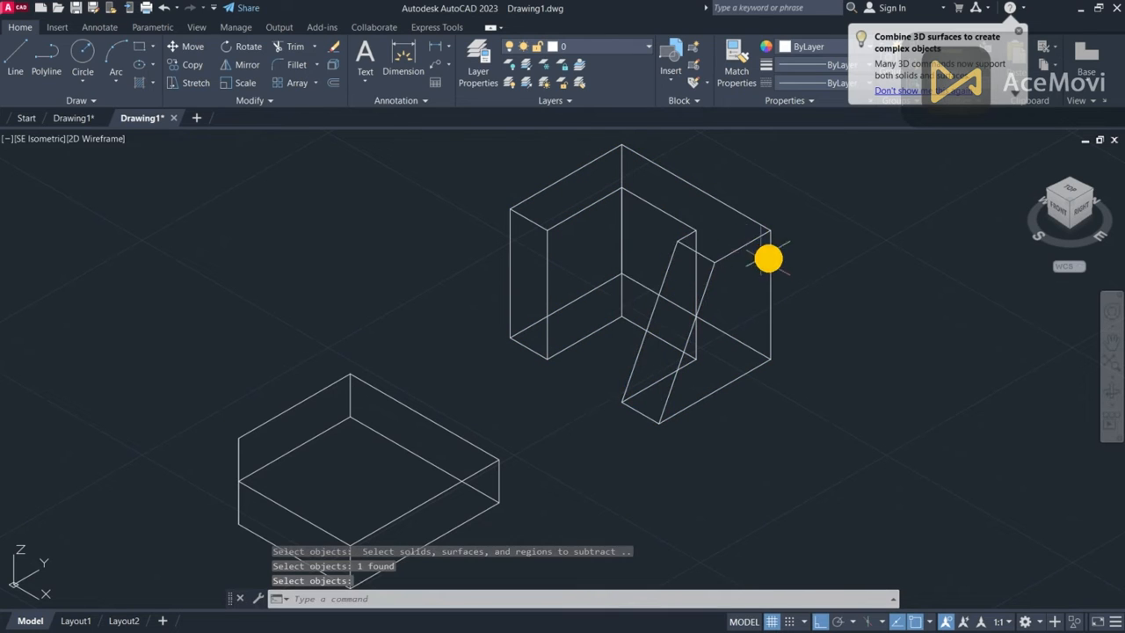
{"action": "scroll", "coordinate": [638, 166], "scroll_direction": "down", "scroll_amount": 2}
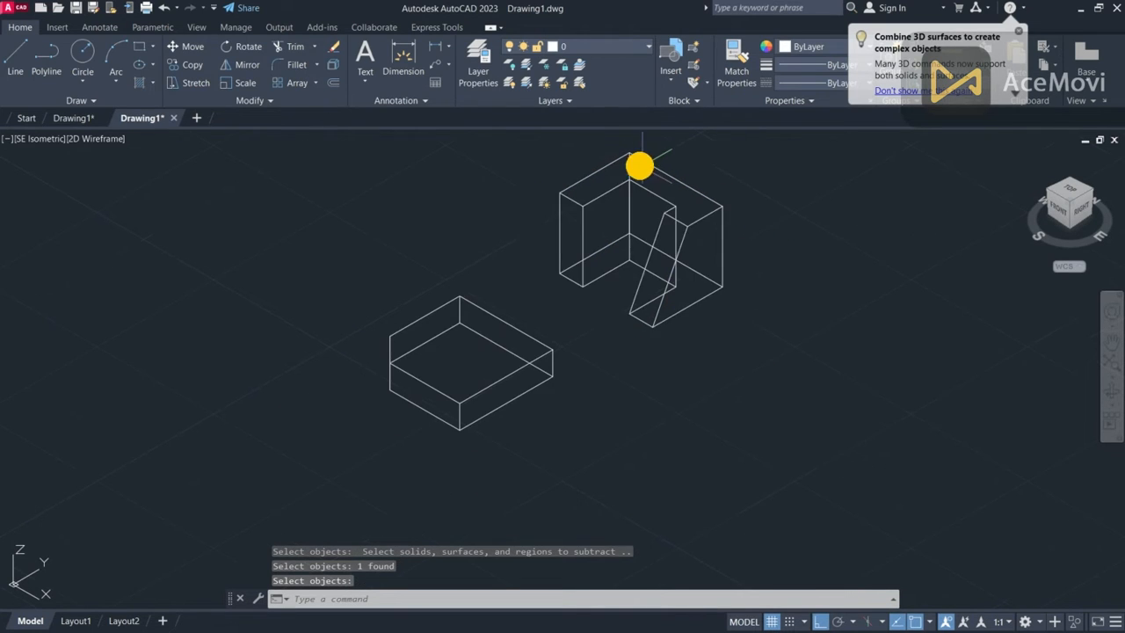
- Move the U-shaped solid by its bottom outer rear-right corner onto the matching top corner of the base
{"action": "left_click", "coordinate": [540, 146]}
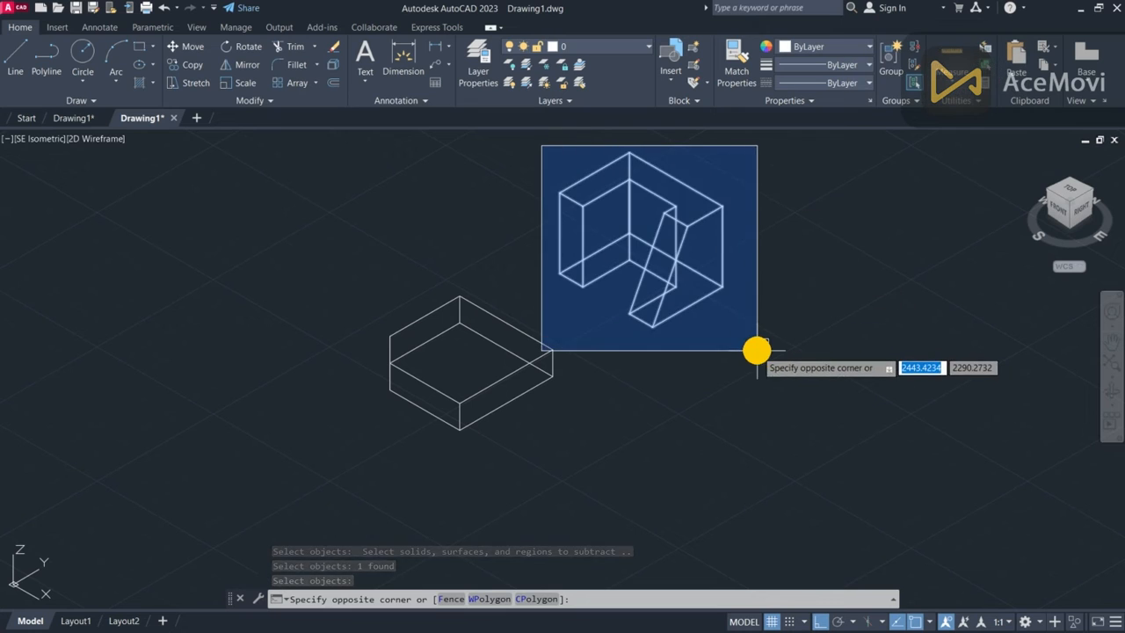
{"action": "left_click", "coordinate": [754, 345]}
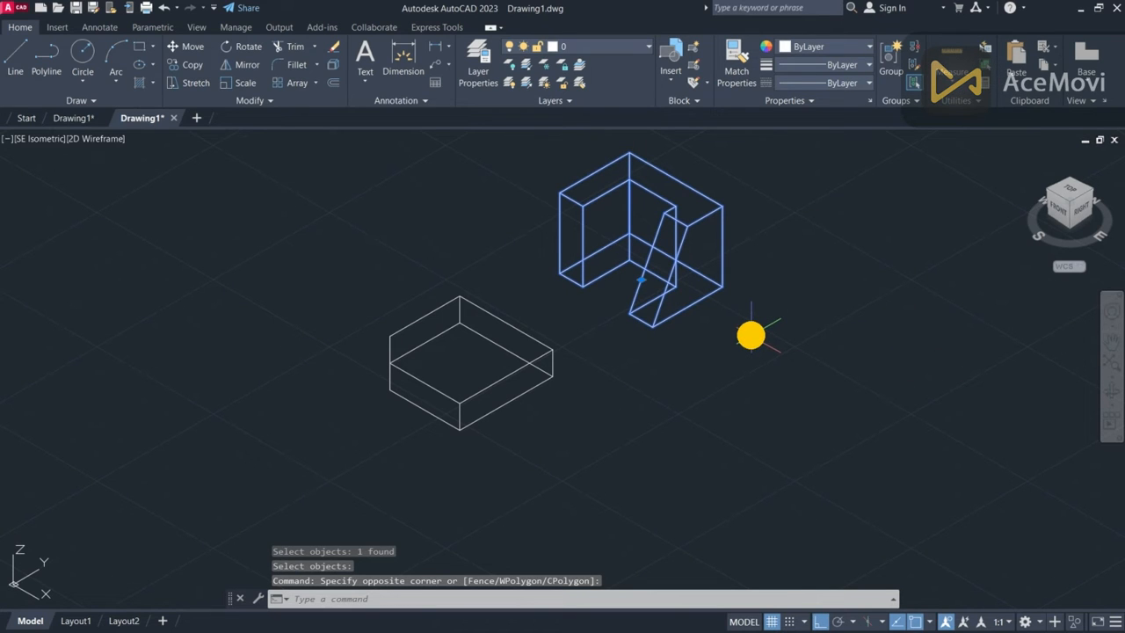
{"action": "type", "text": "m"}
{"action": "key", "text": "Return"}
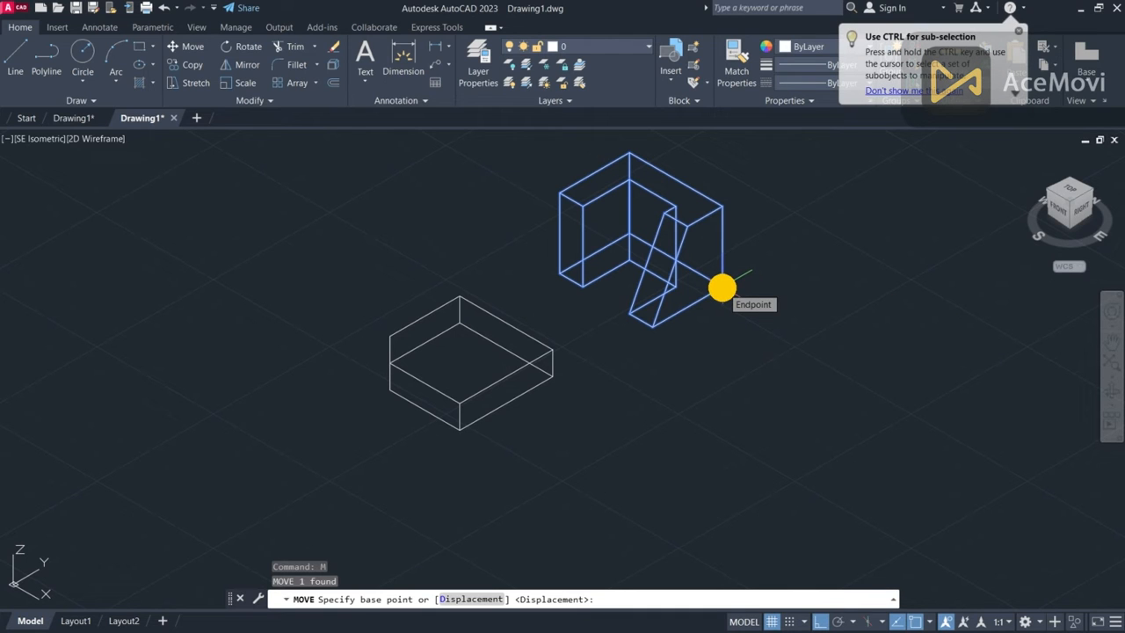
{"action": "left_click", "coordinate": [722, 287]}
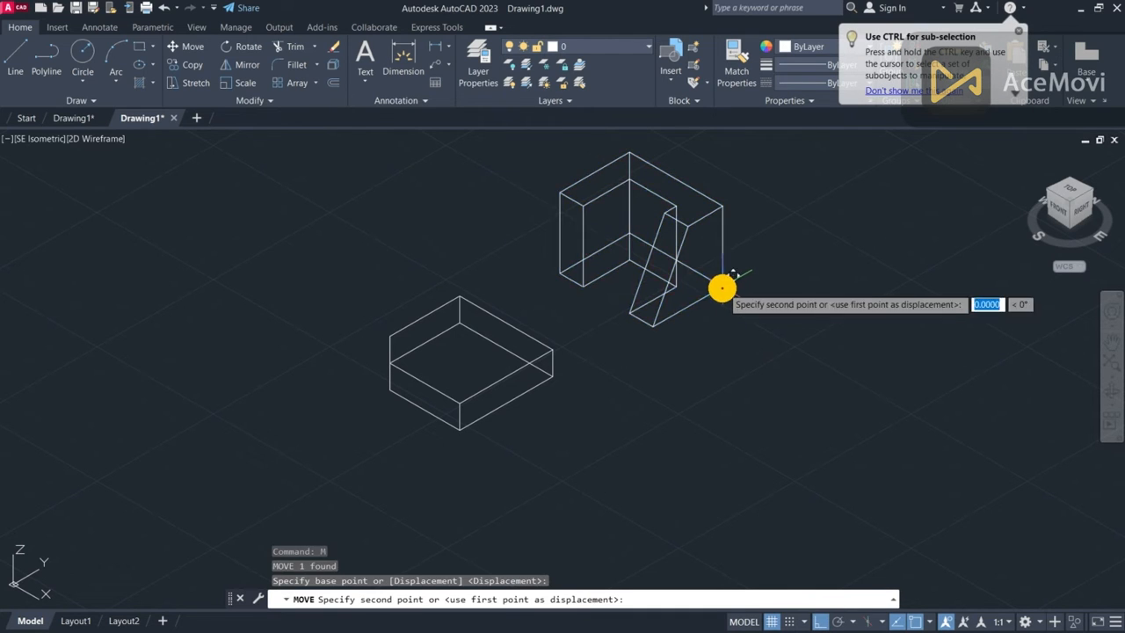
{"action": "left_click", "coordinate": [551, 344]}
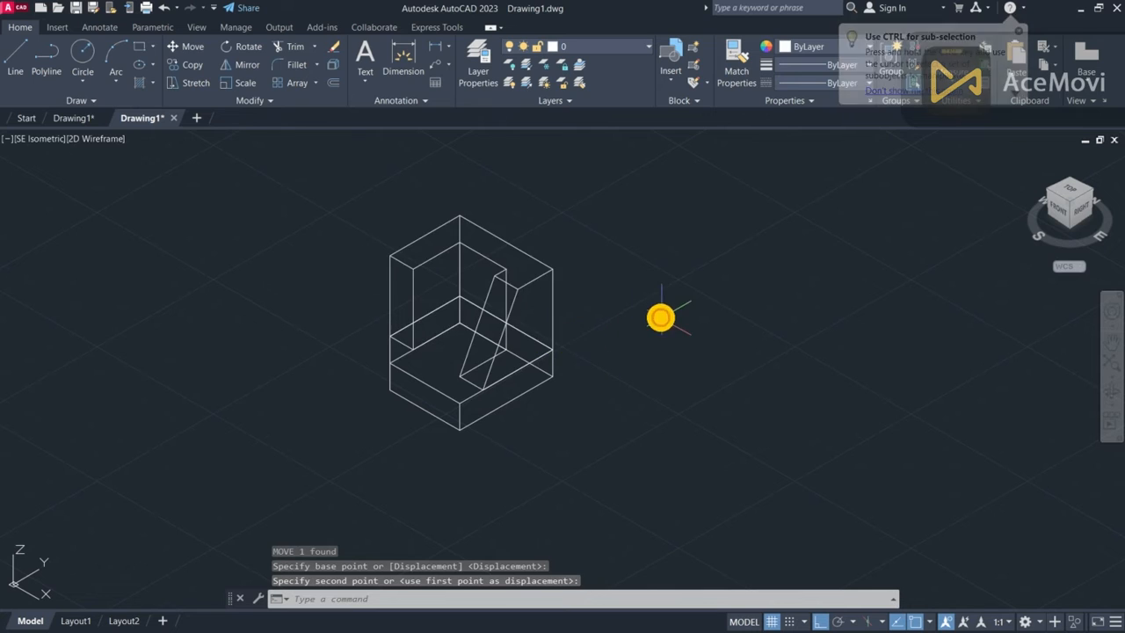
- Union the U-shaped solid and the base into a single solid
{"action": "scroll", "coordinate": [578, 328], "scroll_direction": "up", "scroll_amount": 2}
{"action": "scroll", "coordinate": [114, 264], "scroll_direction": "down", "scroll_amount": 2}
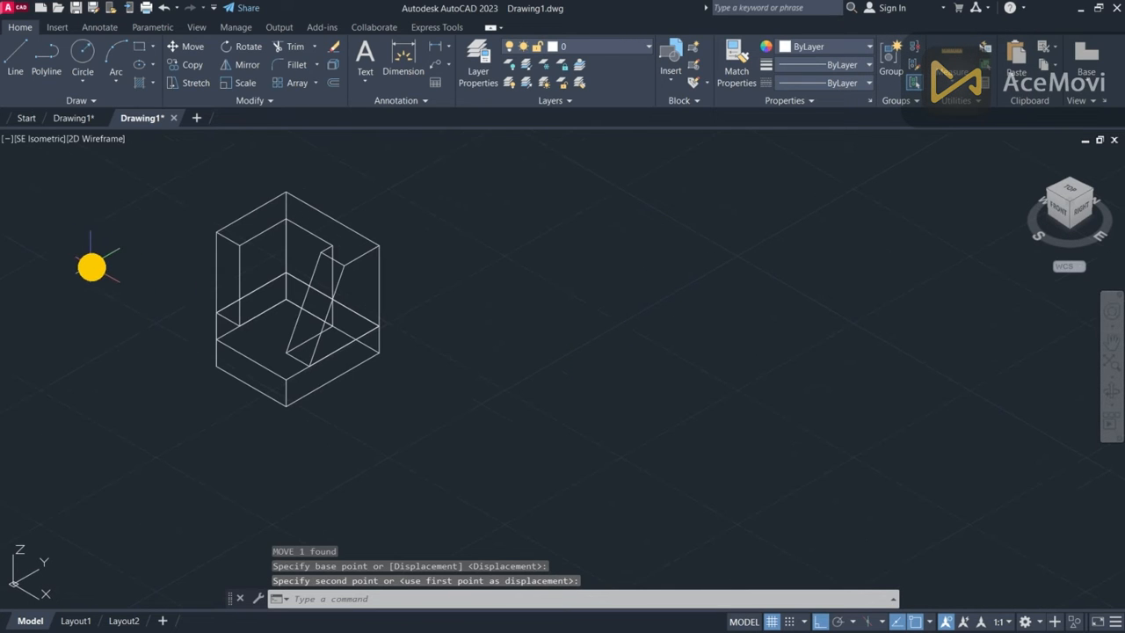
{"action": "type", "text": "z"}
{"action": "key", "text": "Return"}
{"action": "type", "text": "e"}
{"action": "key", "text": "Return"}
{"action": "scroll", "coordinate": [703, 402], "scroll_direction": "down", "scroll_amount": 3}
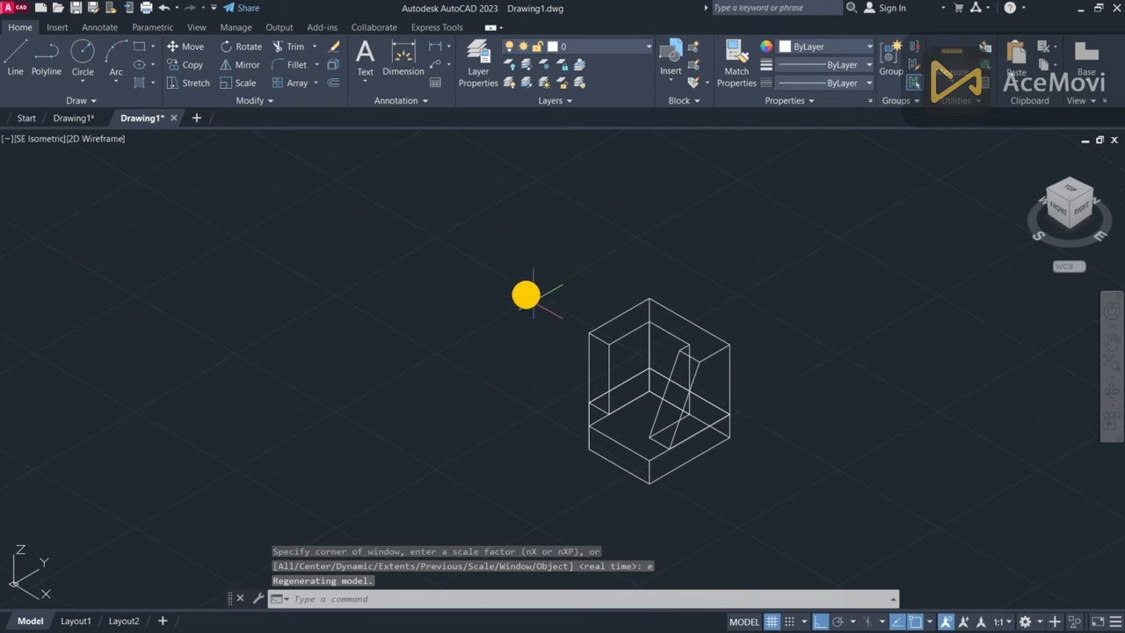
{"action": "left_click", "coordinate": [519, 269]}
{"action": "left_click", "coordinate": [794, 527]}
{"action": "type", "text": "u"}
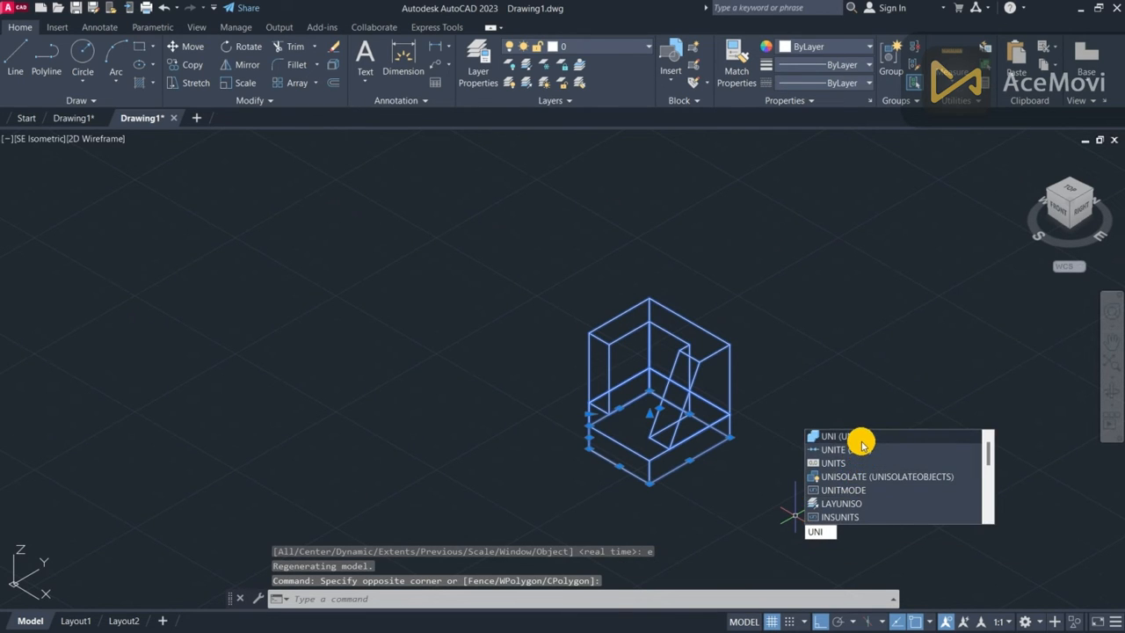
{"action": "type", "text": "ni"}
{"action": "key", "text": "Return"}
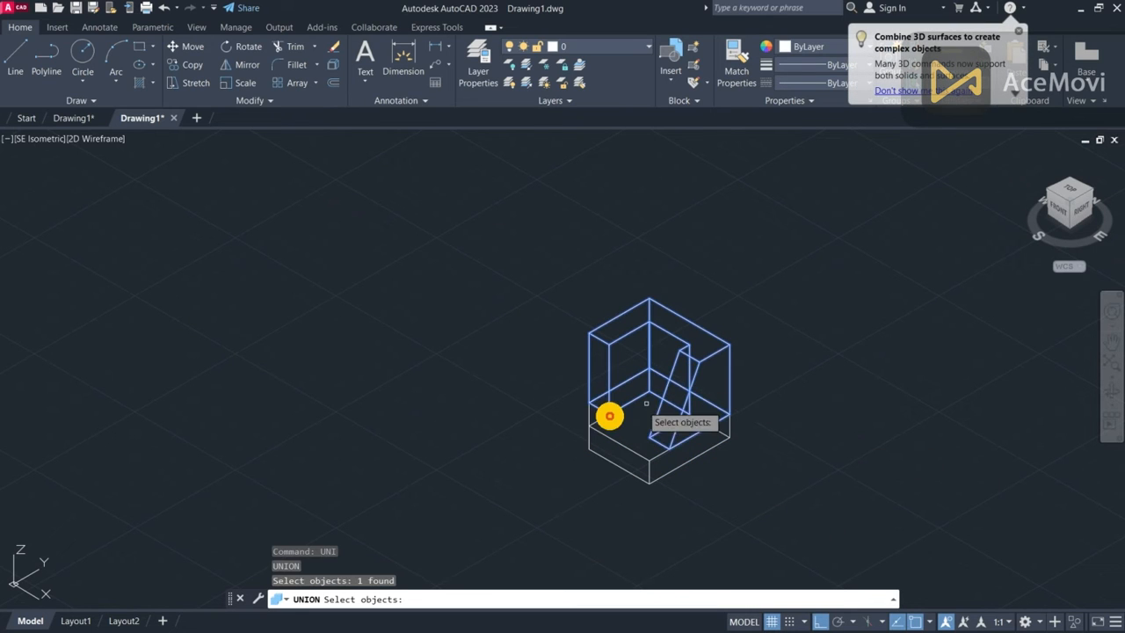
{"action": "left_click", "coordinate": [609, 416]}
{"action": "left_click", "coordinate": [603, 438]}
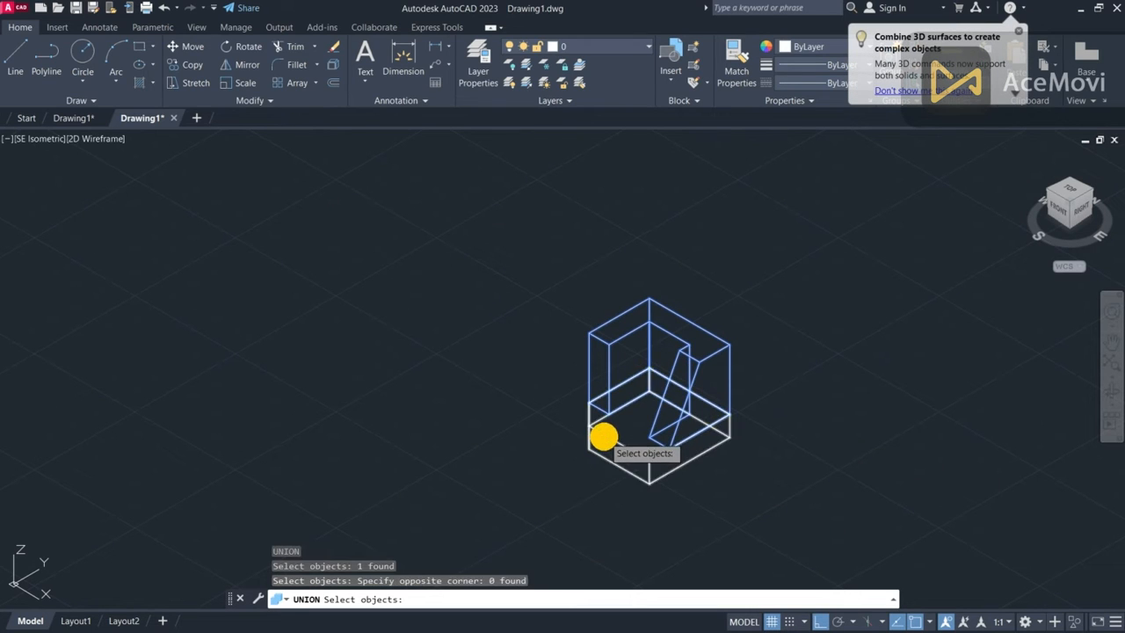
{"action": "left_click", "coordinate": [603, 438]}
{"action": "key", "text": "Return"}
{"action": "scroll", "coordinate": [742, 425], "scroll_direction": "up", "scroll_amount": 2}
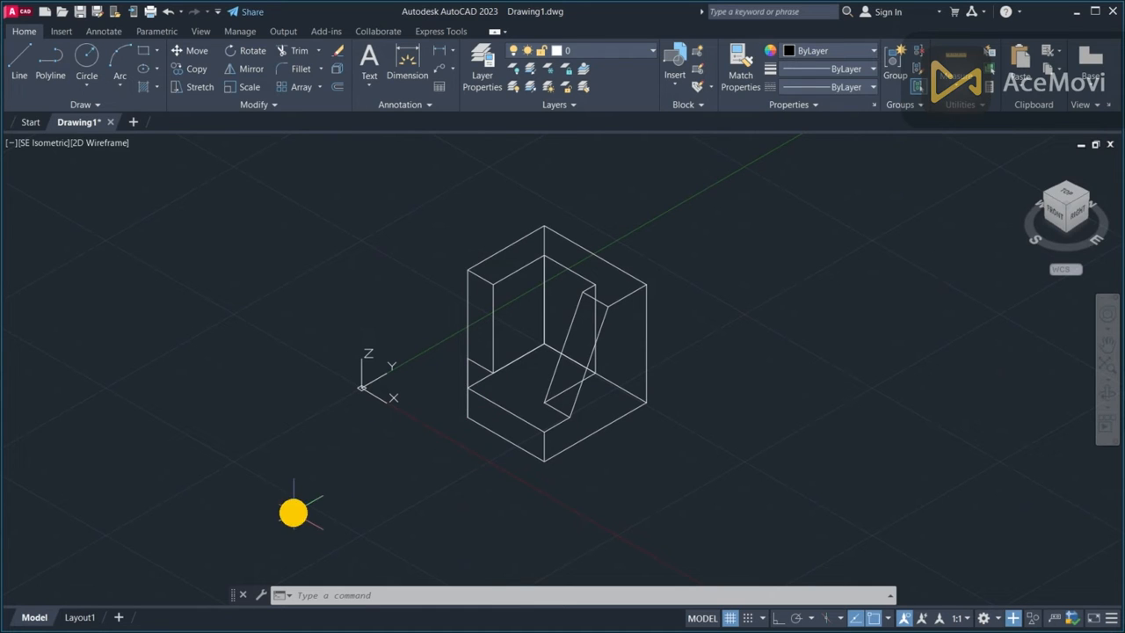
- Switch to Layout1 and erase its default viewport to leave the sheet empty
{"action": "left_click", "coordinate": [83, 617]}
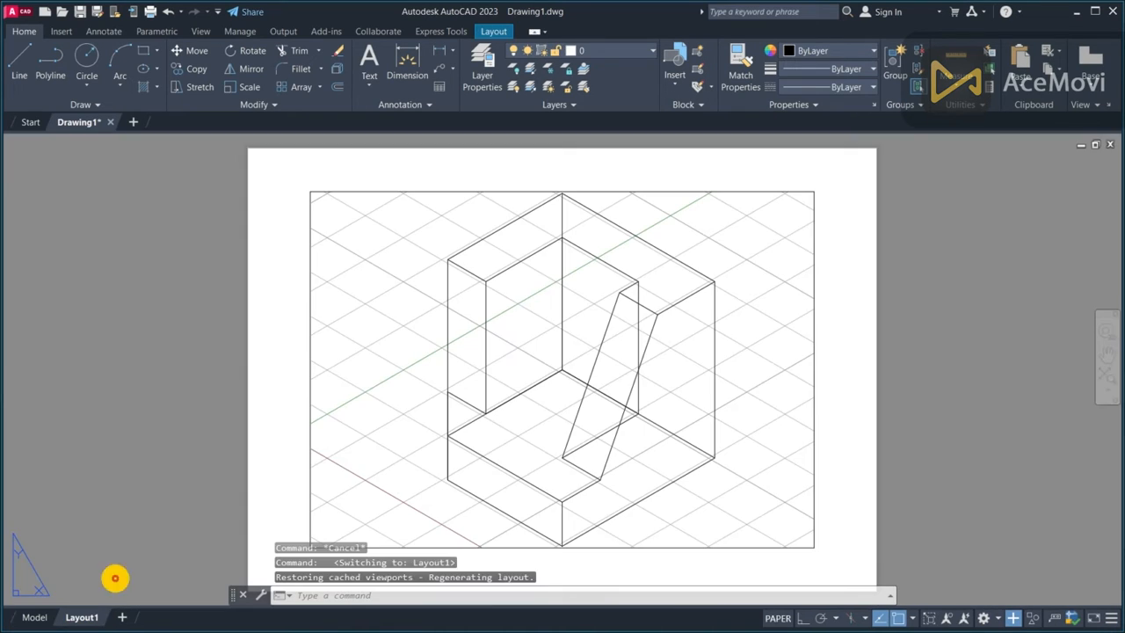
{"action": "left_click", "coordinate": [422, 190]}
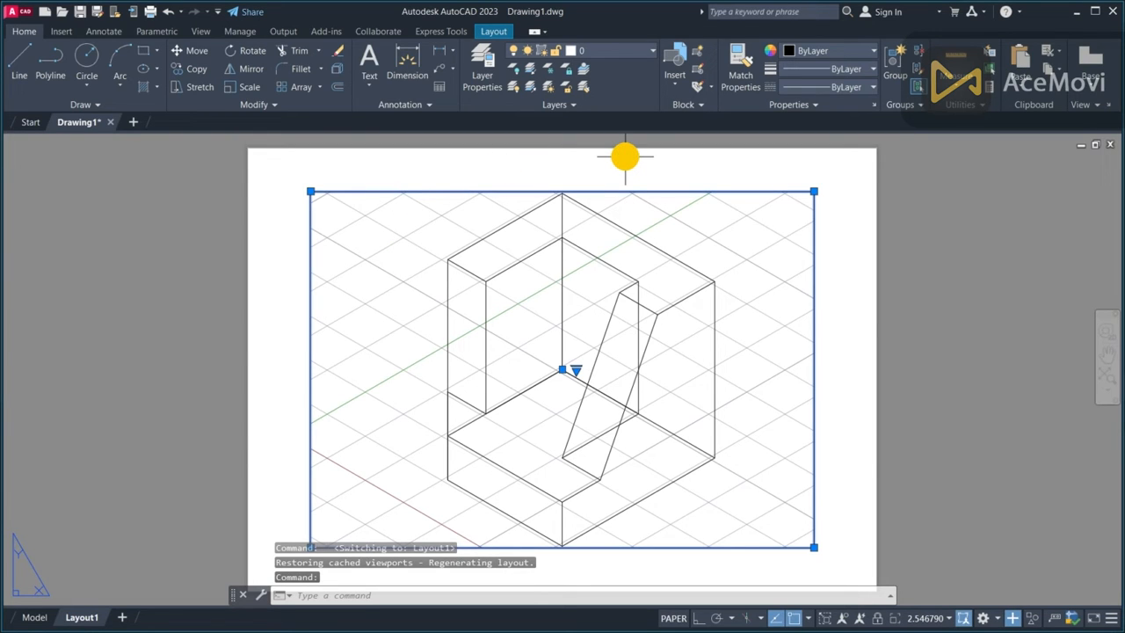
{"action": "key", "text": "Delete"}
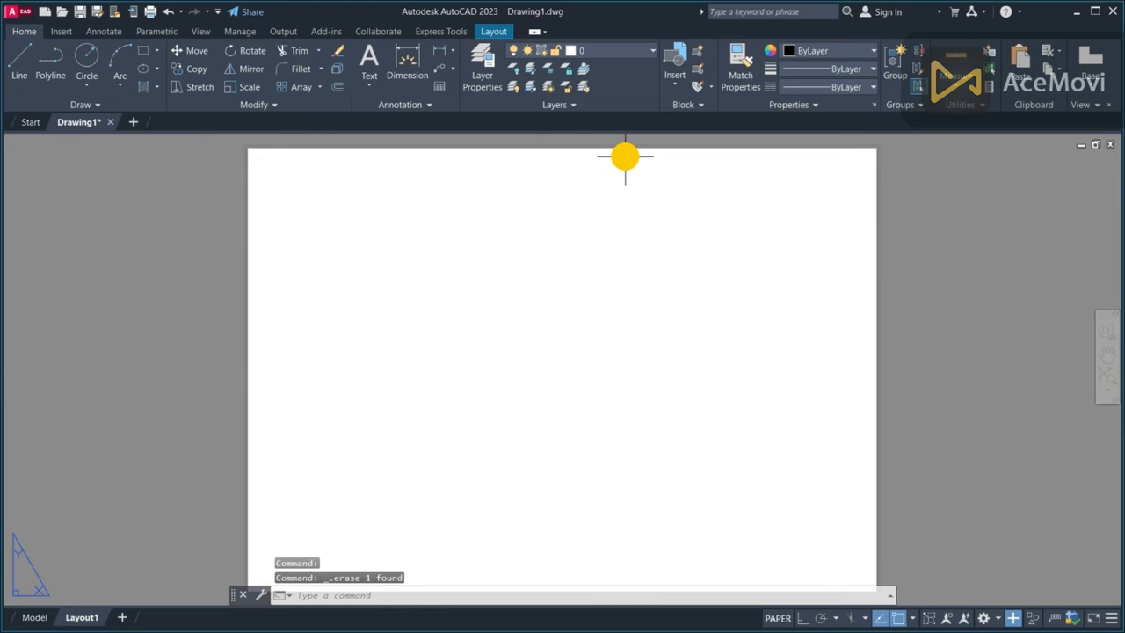
{"action": "middle_click_drag", "start_coordinate": [729, 266], "coordinate": [728, 257]}
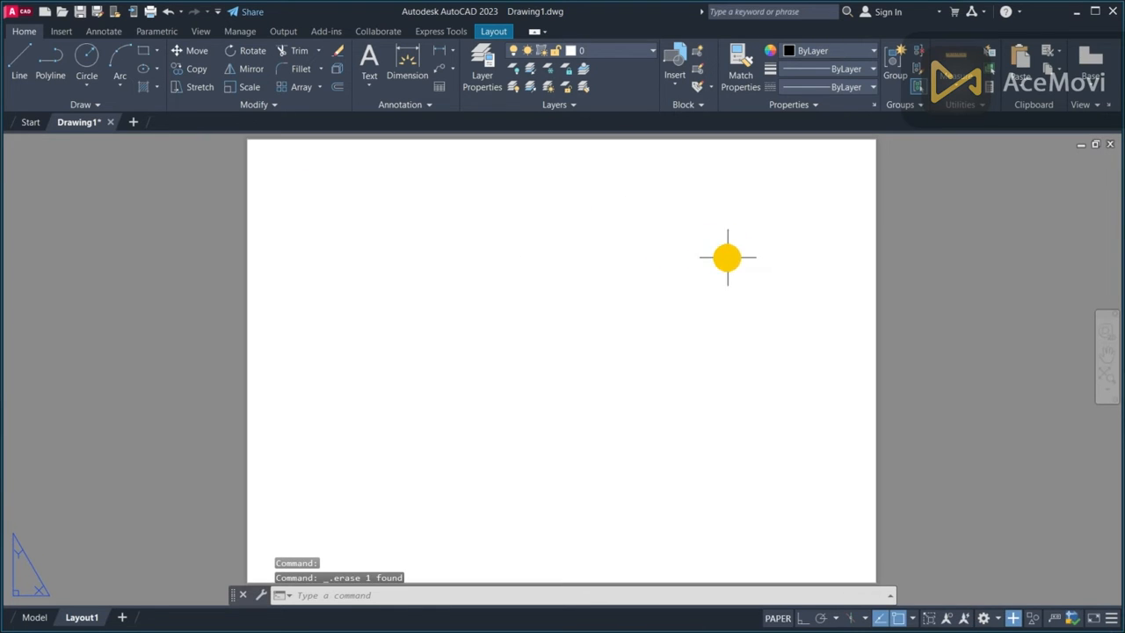
- Modify Layout1's page setup to plot with DWG To PDF.pc3 on ISO full bleed A4 (210.00 x 297.00 MM) paper
{"action": "left_click", "coordinate": [494, 31]}
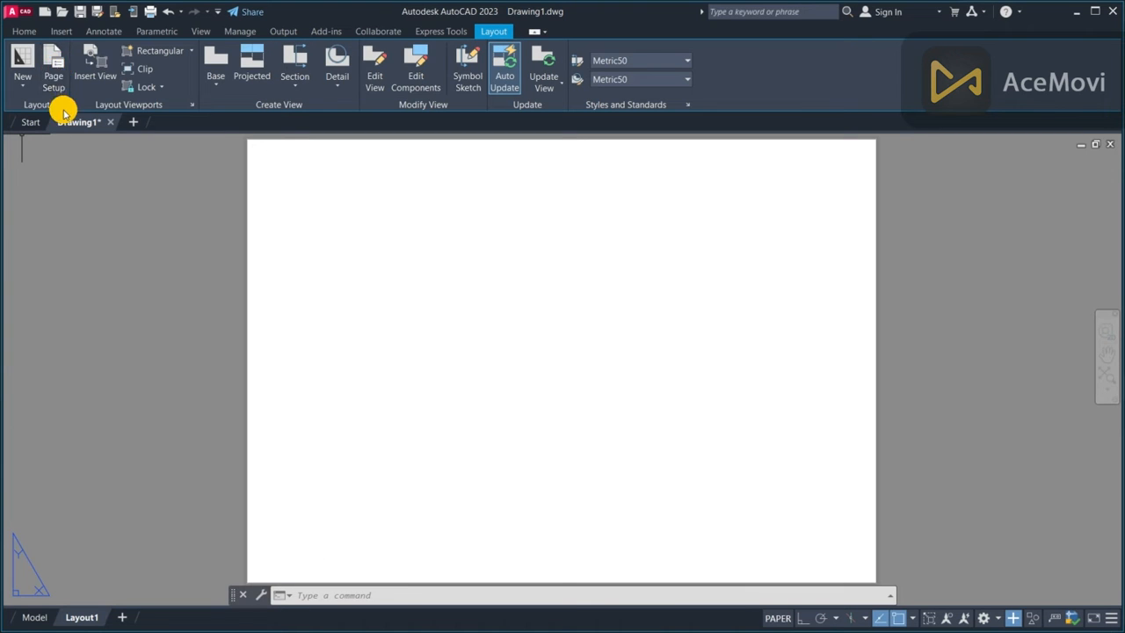
{"action": "left_click", "coordinate": [50, 75]}
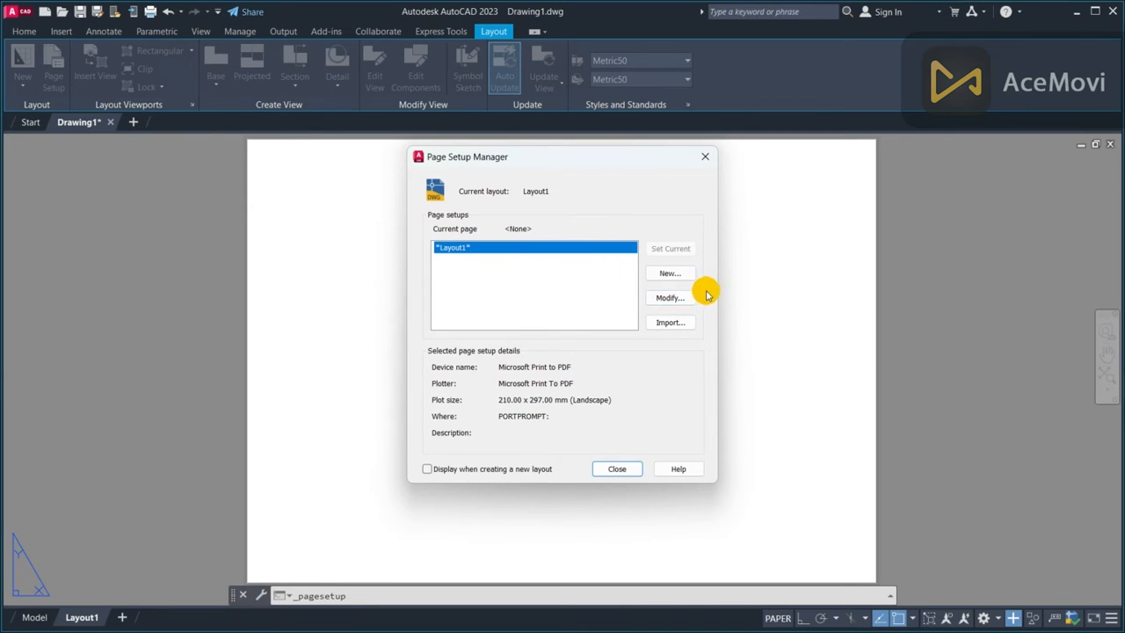
{"action": "left_click", "coordinate": [666, 297]}
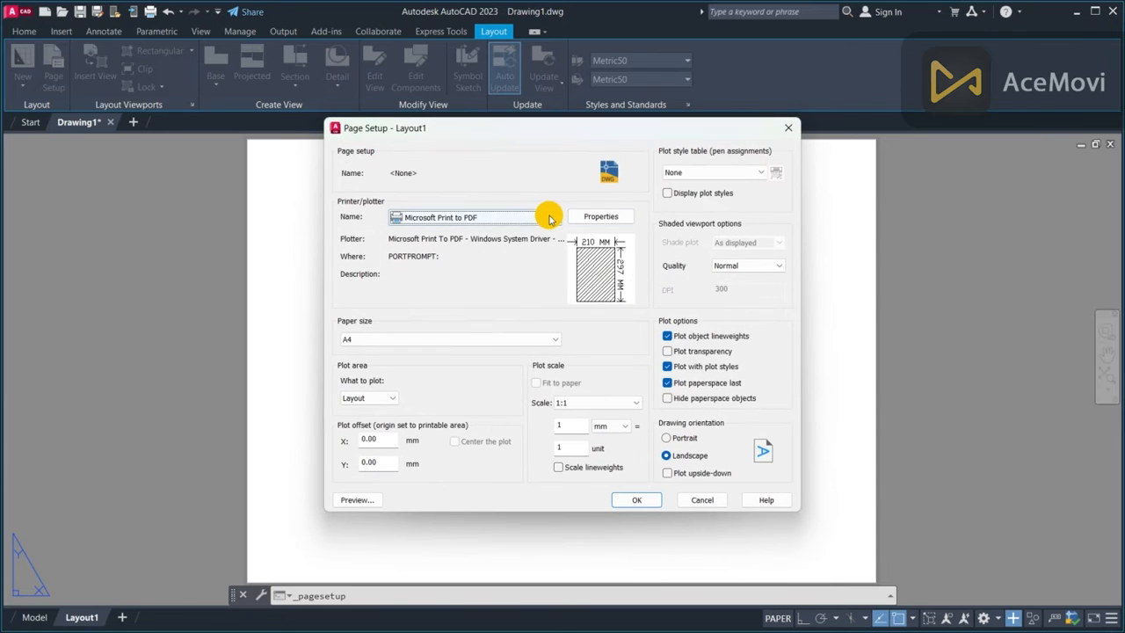
{"action": "left_click", "coordinate": [557, 219]}
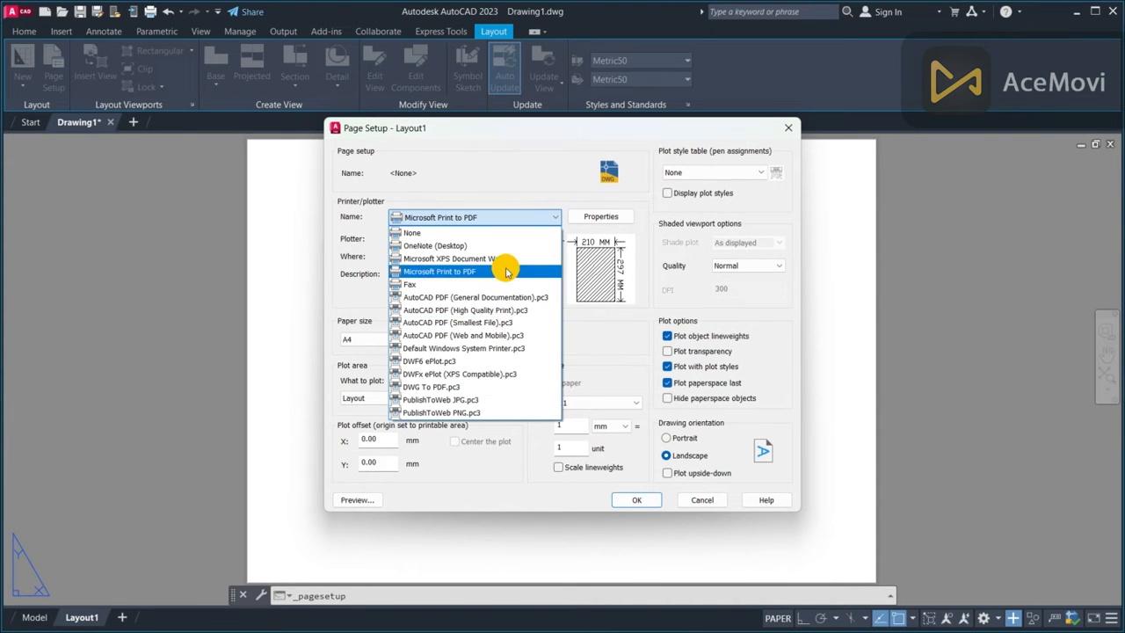
{"action": "left_click", "coordinate": [490, 388]}
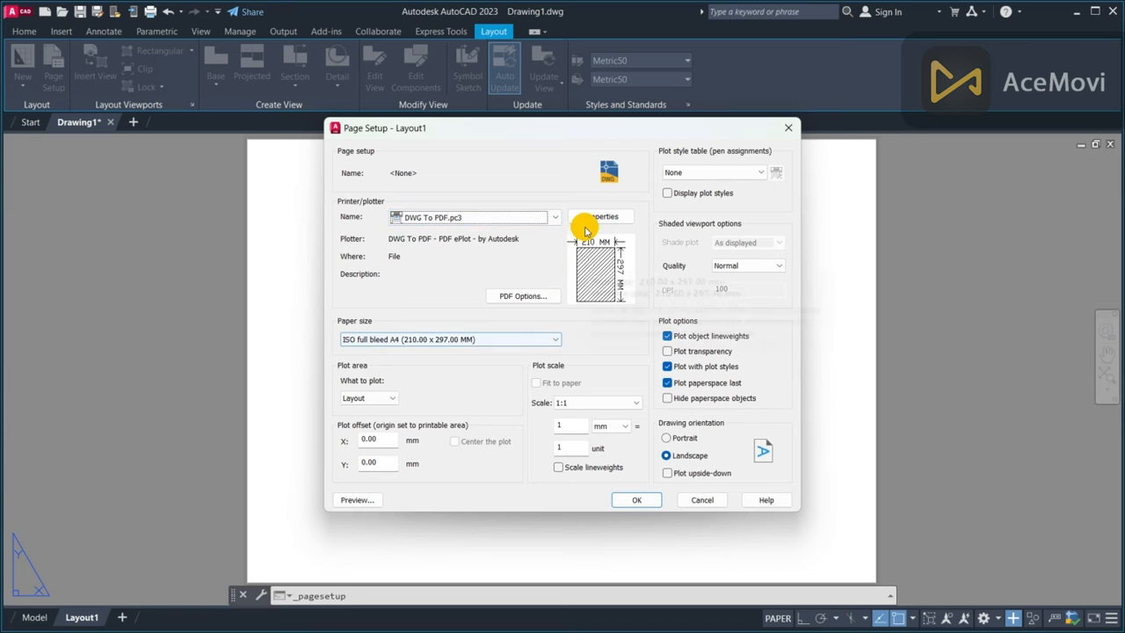
{"action": "left_click", "coordinate": [545, 345]}
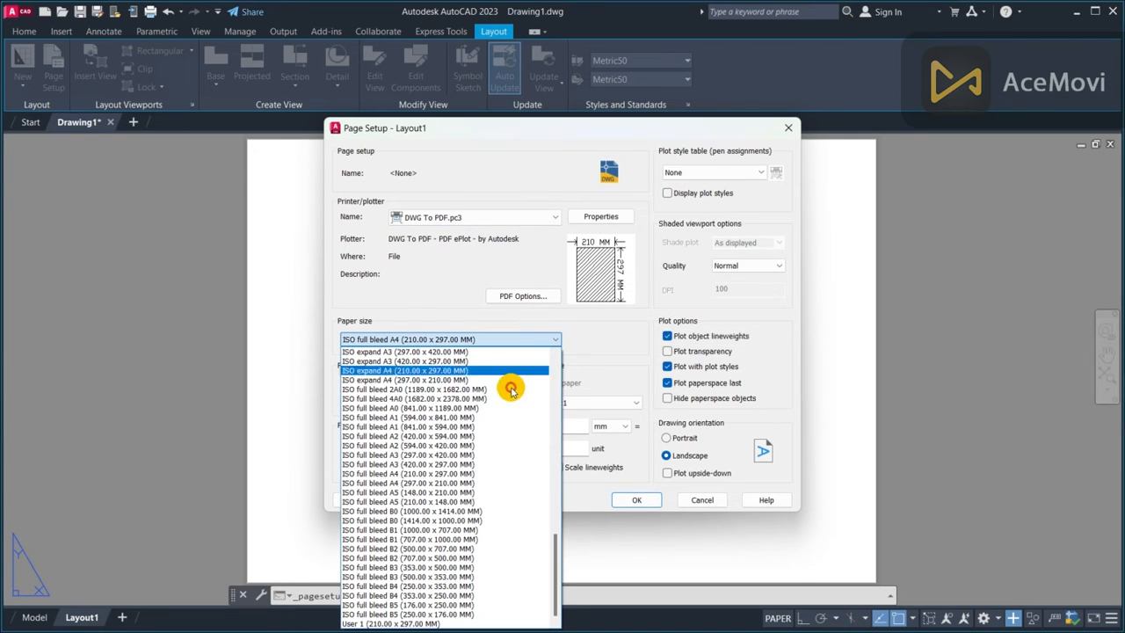
{"action": "left_click", "coordinate": [514, 474]}
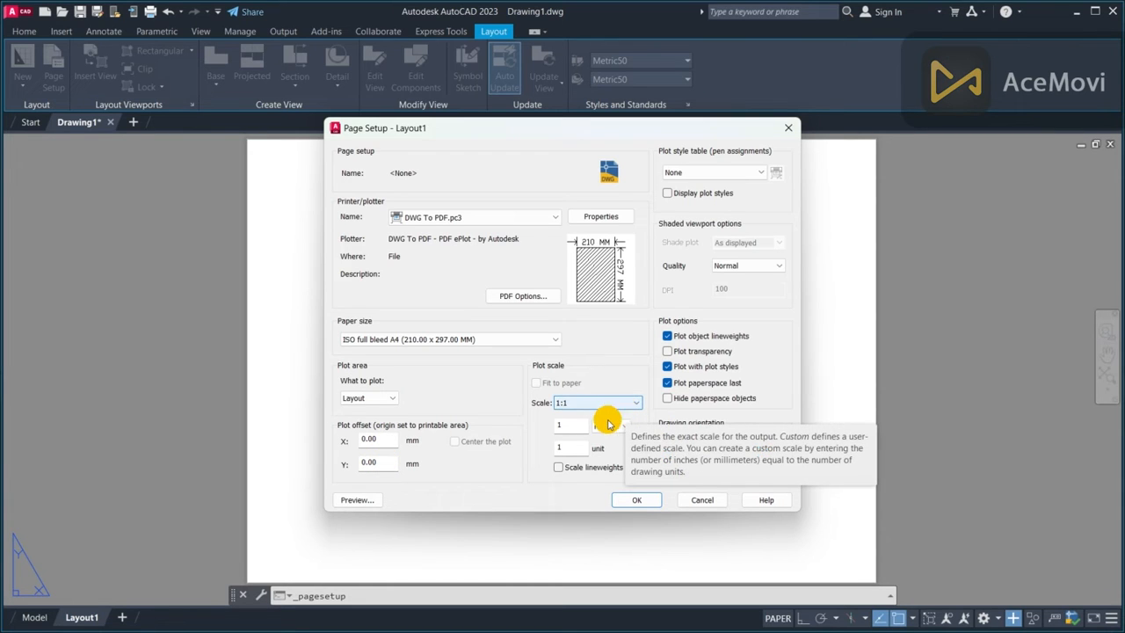
- Choose Normal shaded viewport quality and Portrait orientation, and apply the page setup to the layout
{"action": "left_click", "coordinate": [749, 269]}
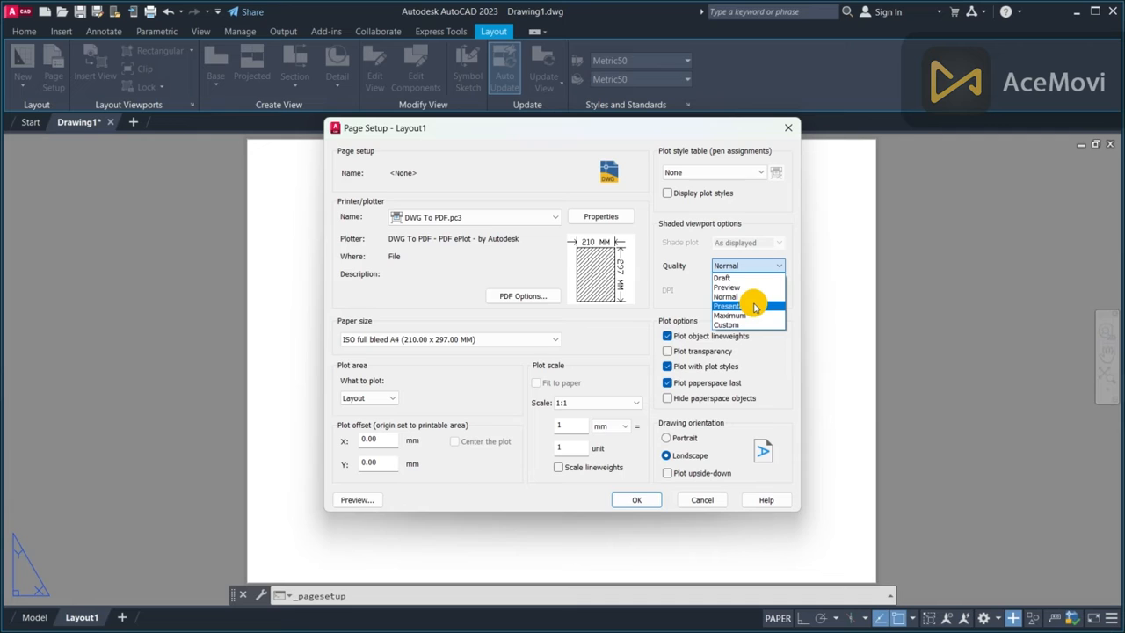
{"action": "left_click", "coordinate": [754, 296]}
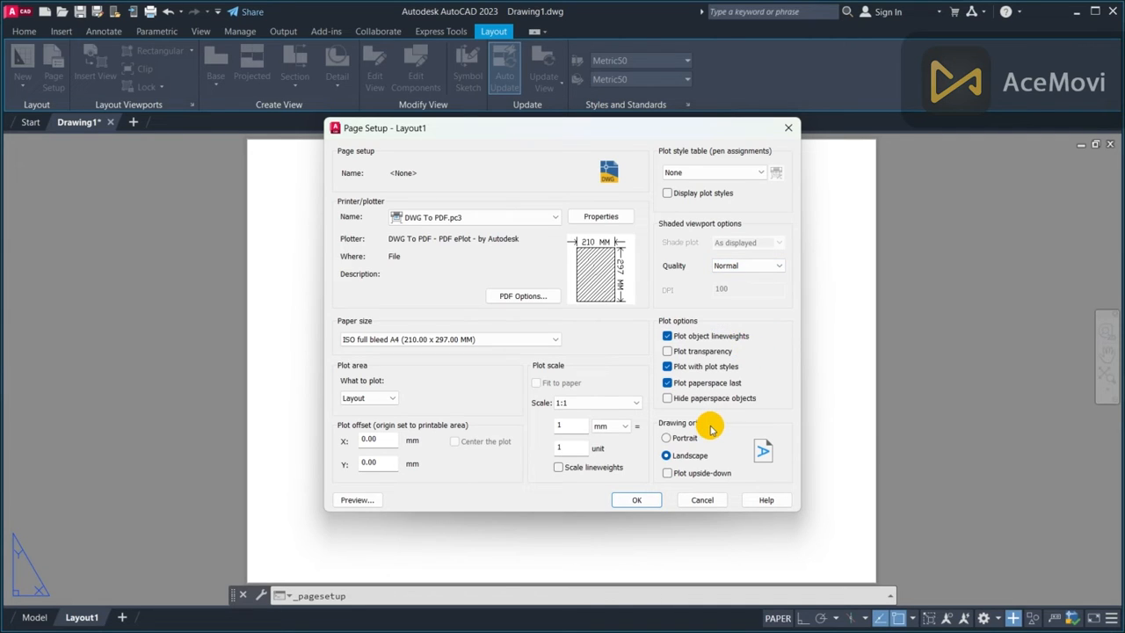
{"action": "left_click", "coordinate": [679, 437]}
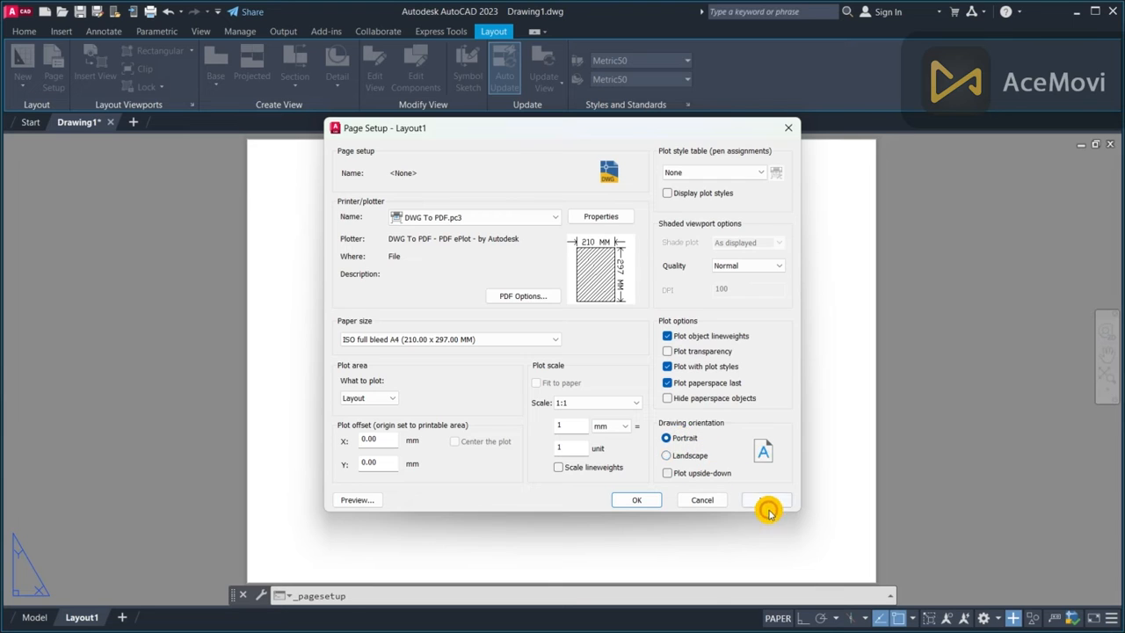
{"action": "left_click", "coordinate": [639, 500]}
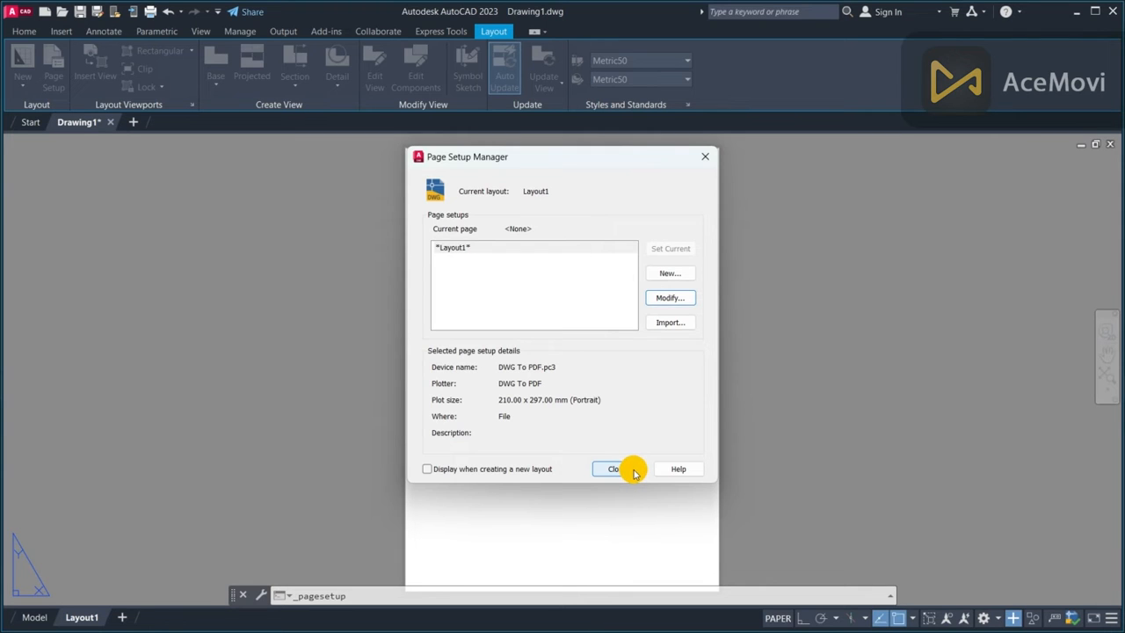
{"action": "left_click", "coordinate": [633, 470]}
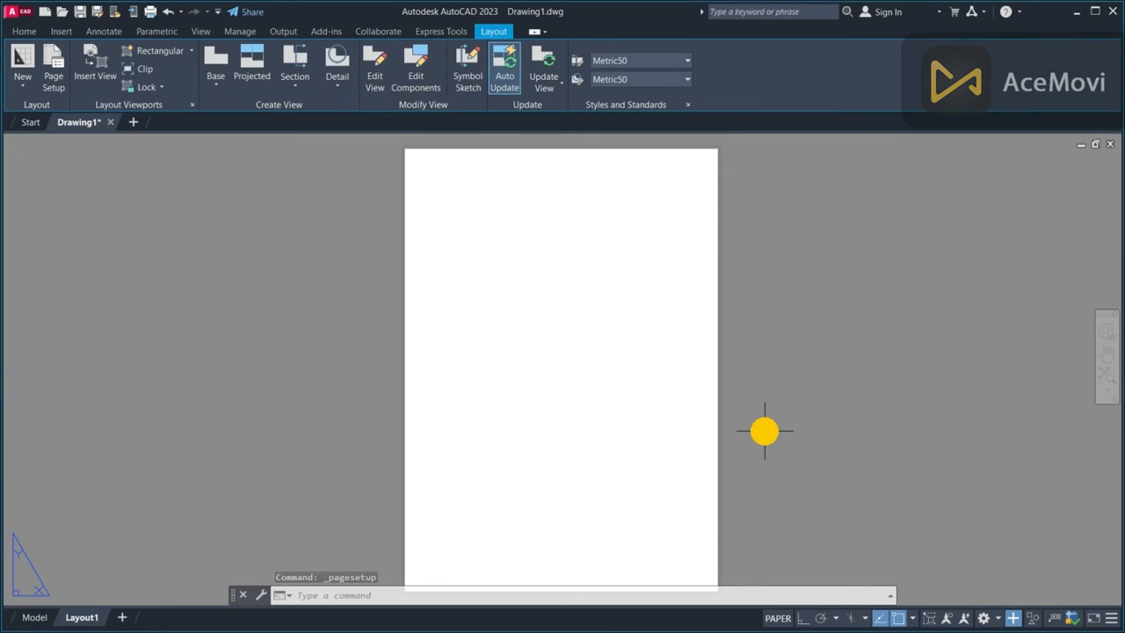
- Set the drafting standard's projection type for new drawing views to third angle
{"action": "middle_click_drag", "start_coordinate": [764, 430], "coordinate": [773, 399]}
{"action": "scroll", "coordinate": [773, 399], "scroll_direction": "down", "scroll_amount": 1}
{"action": "middle_click_drag", "start_coordinate": [743, 361], "coordinate": [726, 381]}
{"action": "scroll", "coordinate": [726, 381], "scroll_direction": "up", "scroll_amount": 1}
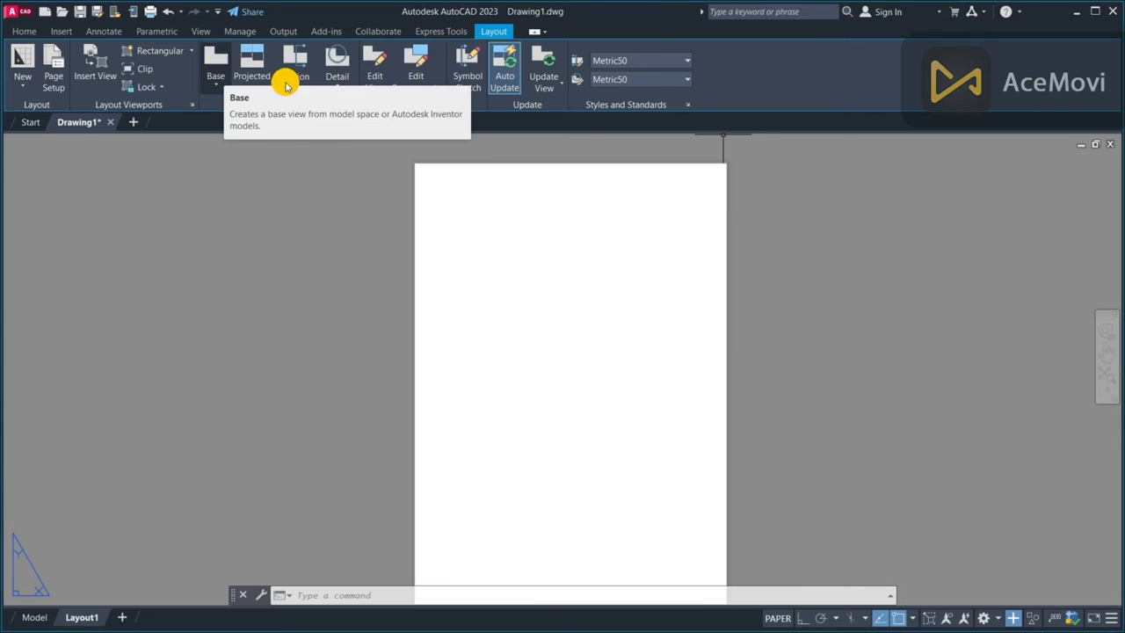
{"action": "left_click", "coordinate": [687, 105]}
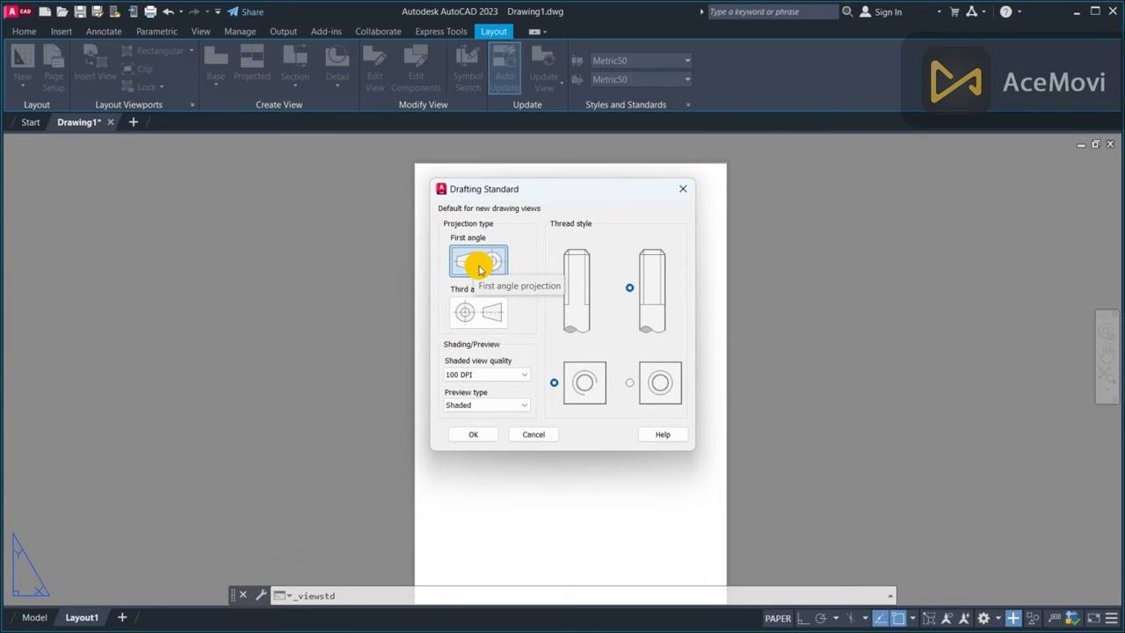
{"action": "left_click", "coordinate": [505, 318]}
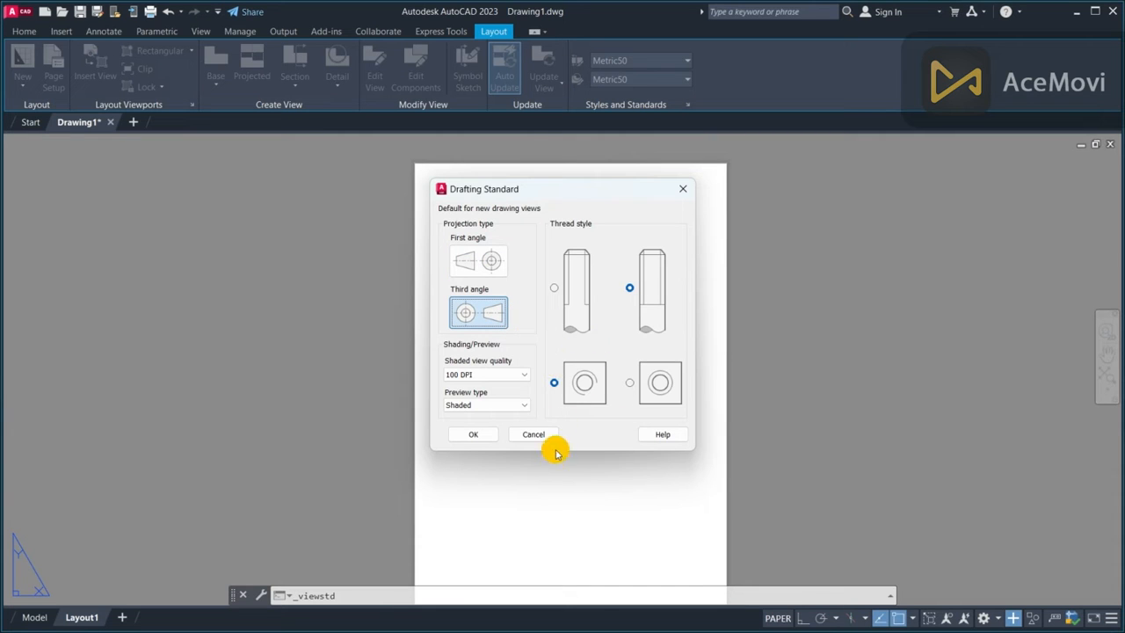
{"action": "left_click", "coordinate": [474, 434]}
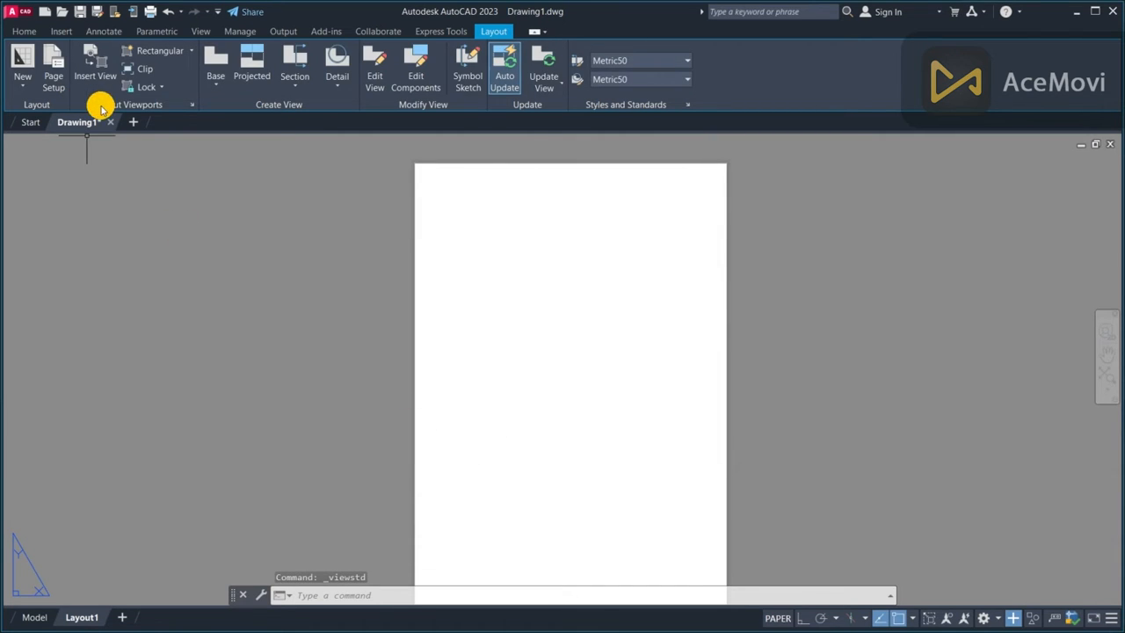
- Place a 1:1 base view of the model space solid in the upper right area of the sheet and accept its options
{"action": "left_click", "coordinate": [220, 83]}
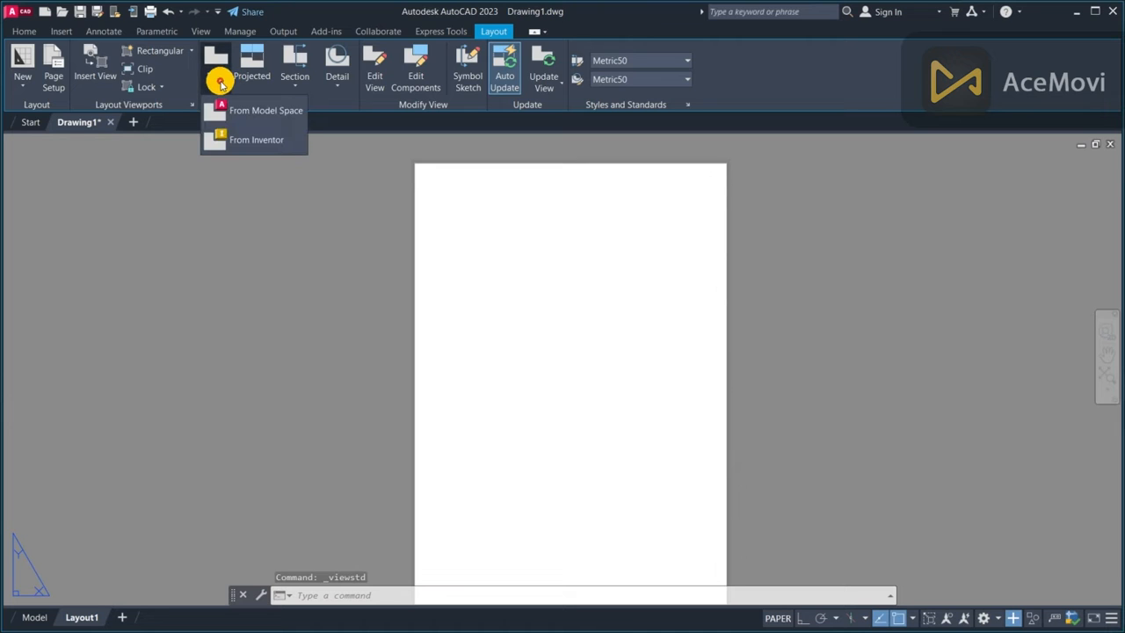
{"action": "left_click", "coordinate": [261, 111]}
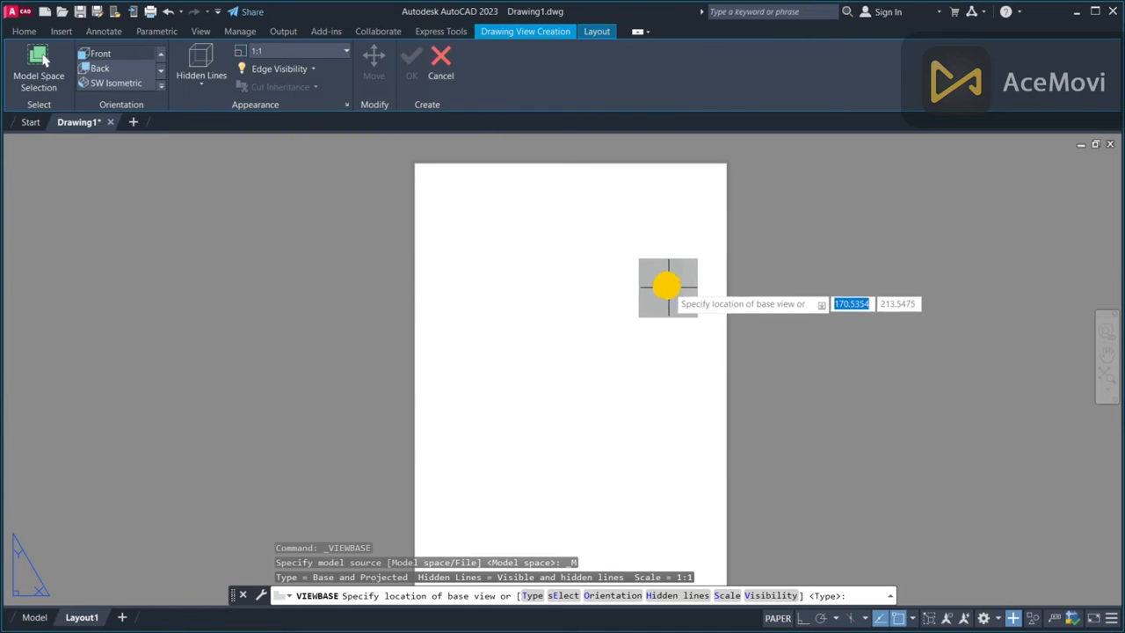
{"action": "left_click", "coordinate": [643, 324]}
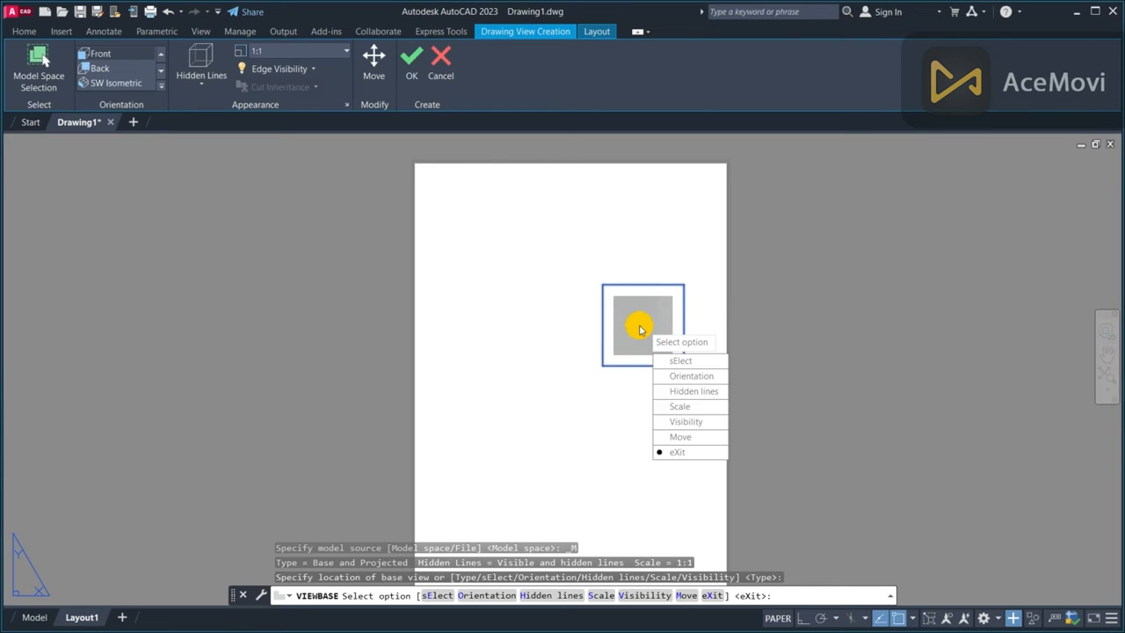
{"action": "key", "text": "Return"}
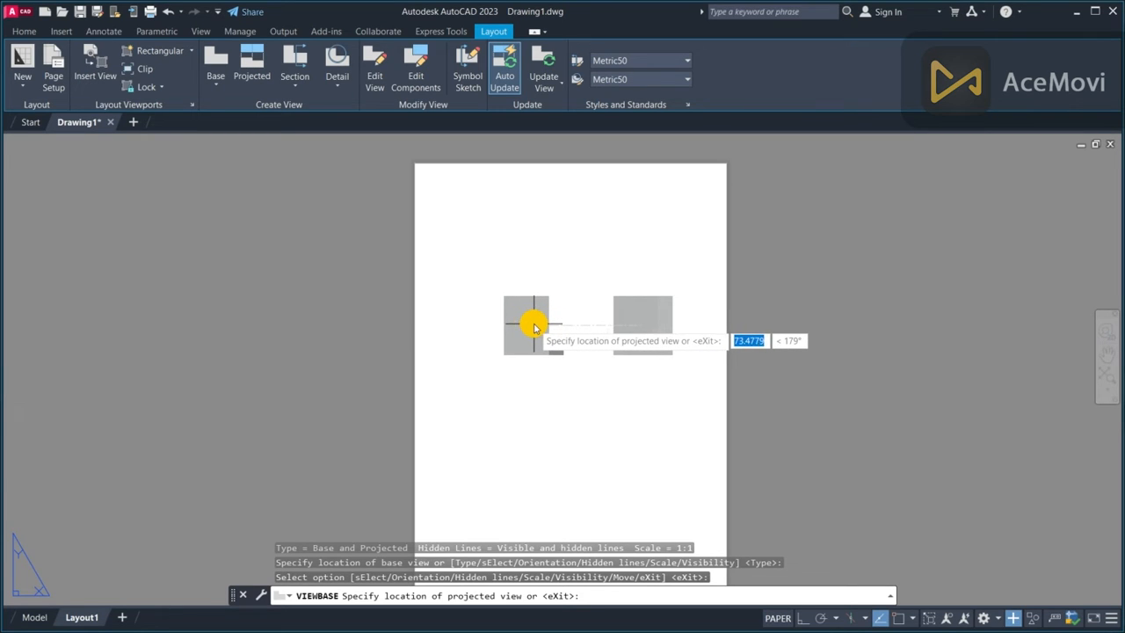
{"action": "key", "text": "Return"}
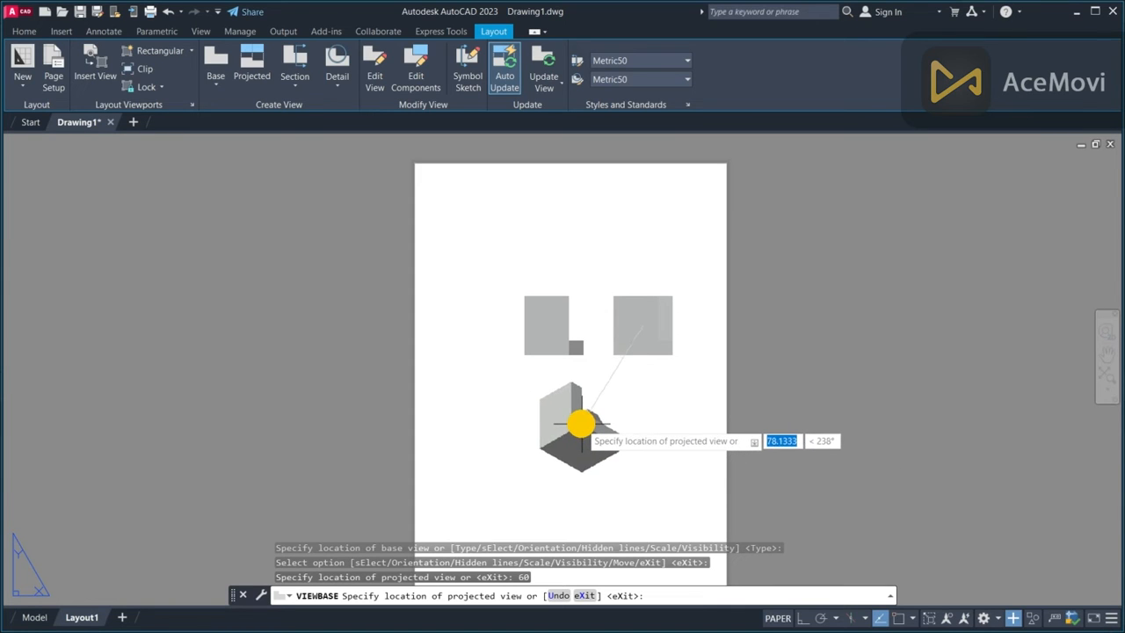
{"action": "key", "text": "Escape"}
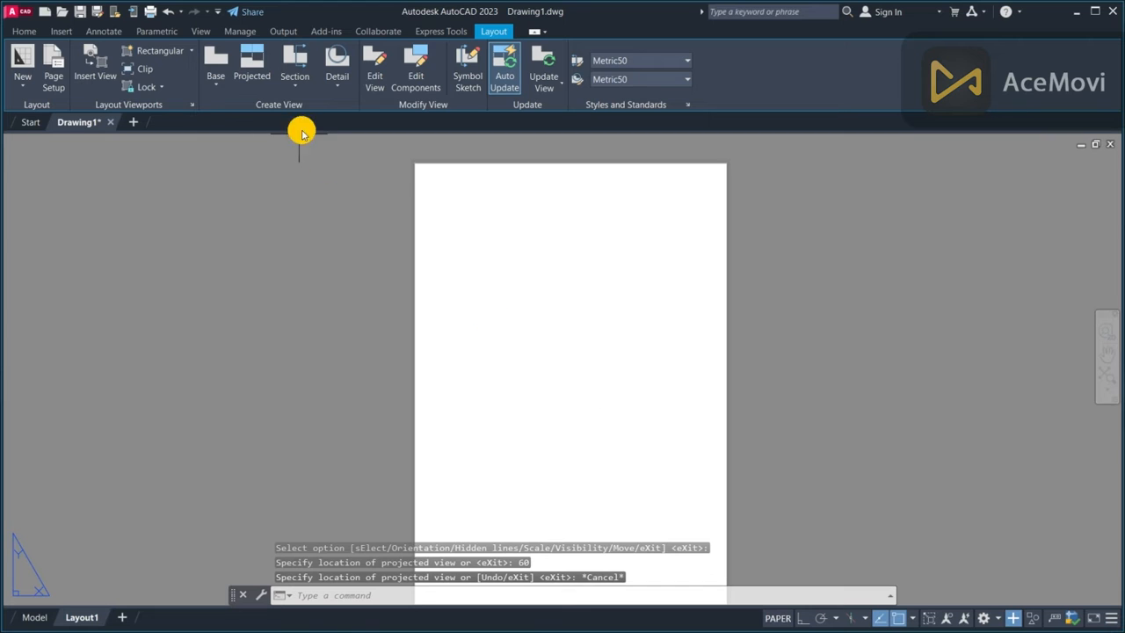
{"action": "left_click", "coordinate": [216, 77]}
{"action": "left_click", "coordinate": [258, 108]}
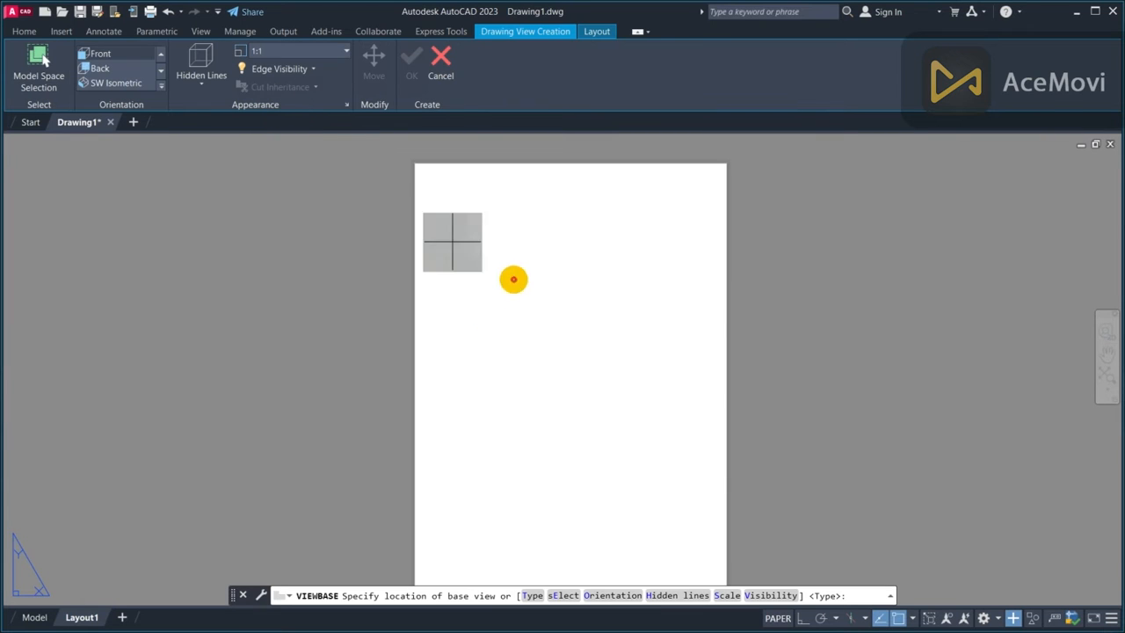
{"action": "left_click", "coordinate": [514, 350]}
{"action": "key", "text": "Return"}
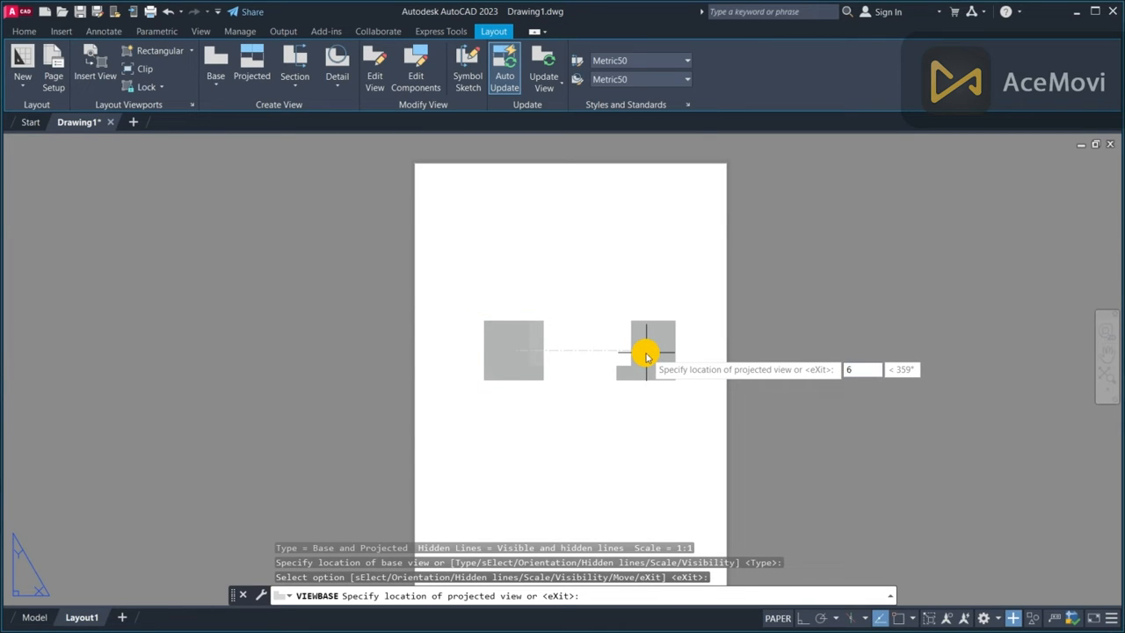
{"action": "key", "text": "Return"}
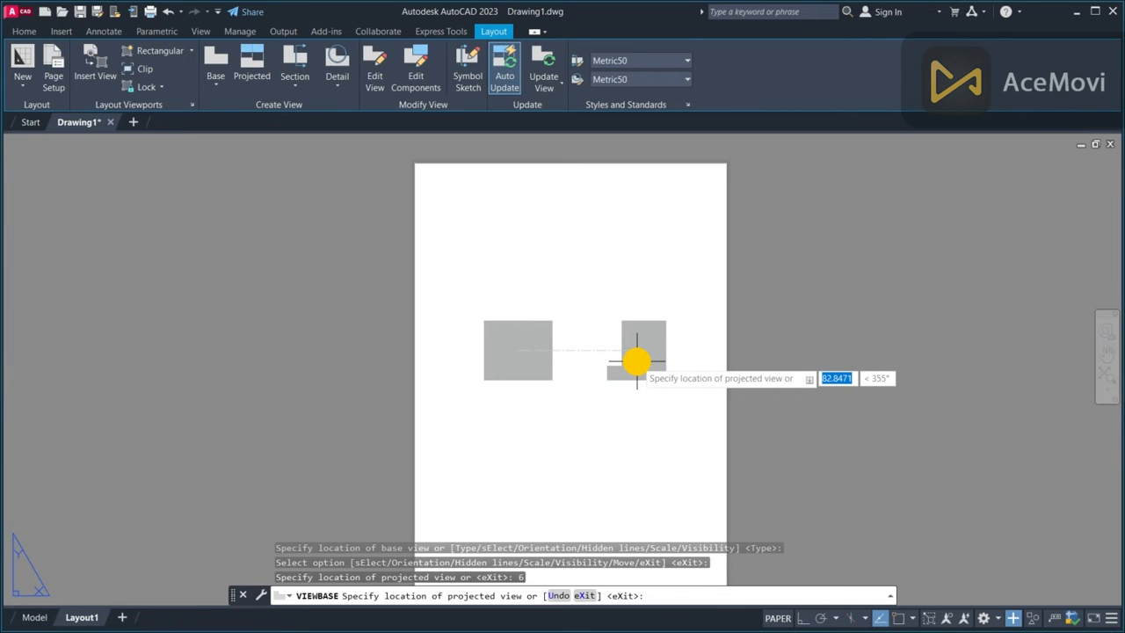
{"action": "key", "text": "Return"}
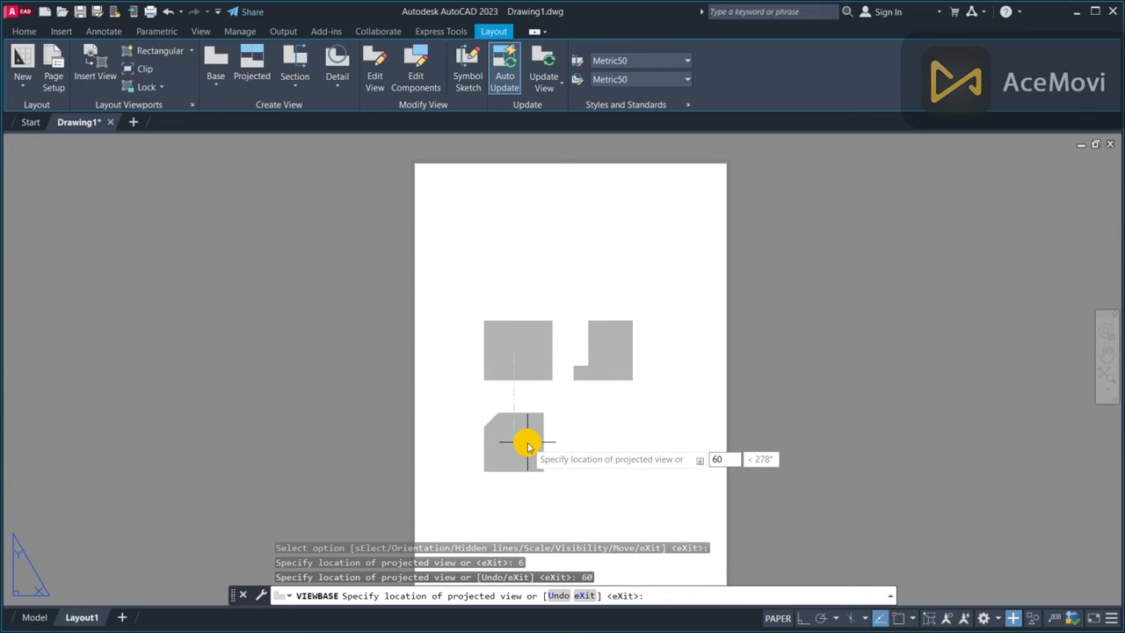
{"action": "type", "text": "60"}
{"action": "key", "text": "Return"}
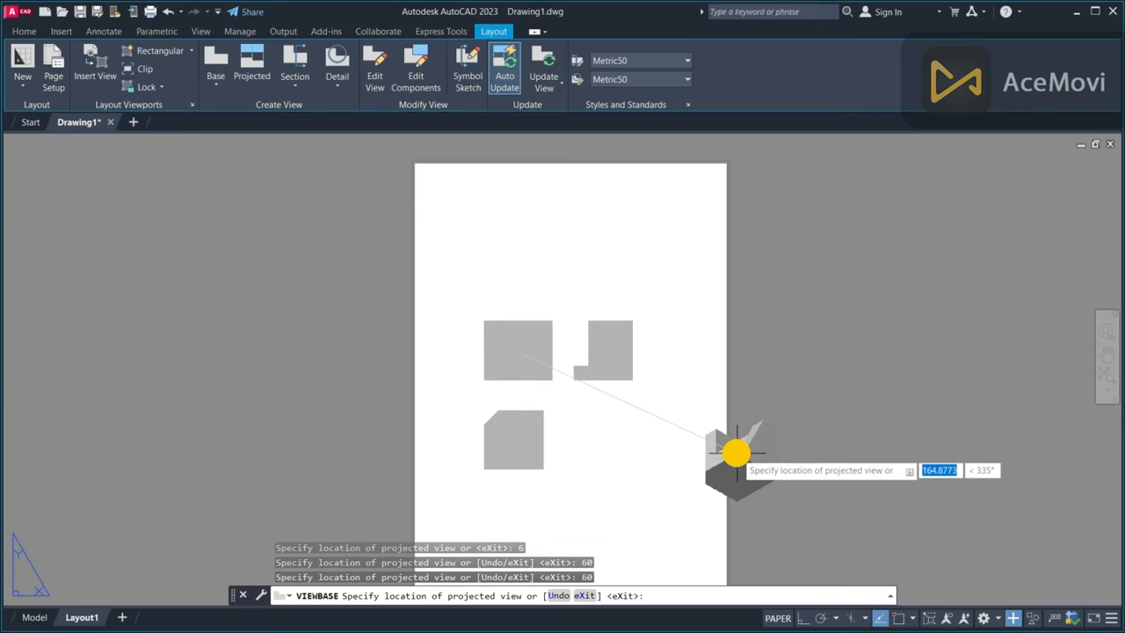
{"action": "key", "text": "Escape"}
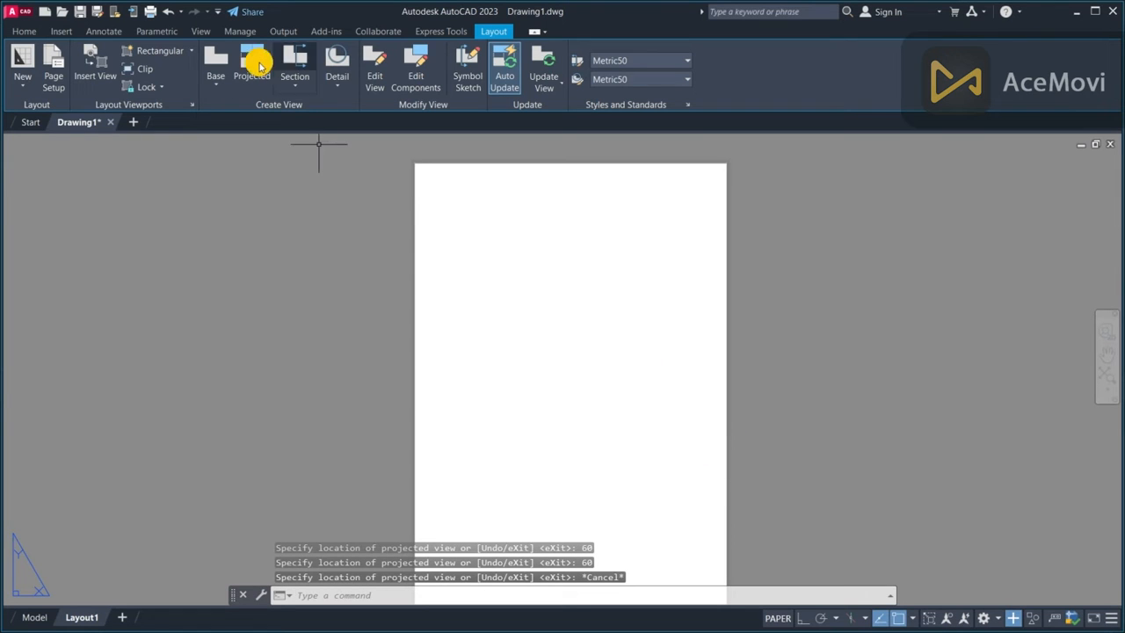
- Place a 1:1 base view of the model space solid in the left middle area of the sheet and accept its options
{"action": "left_click", "coordinate": [209, 81]}
{"action": "left_click", "coordinate": [236, 107]}
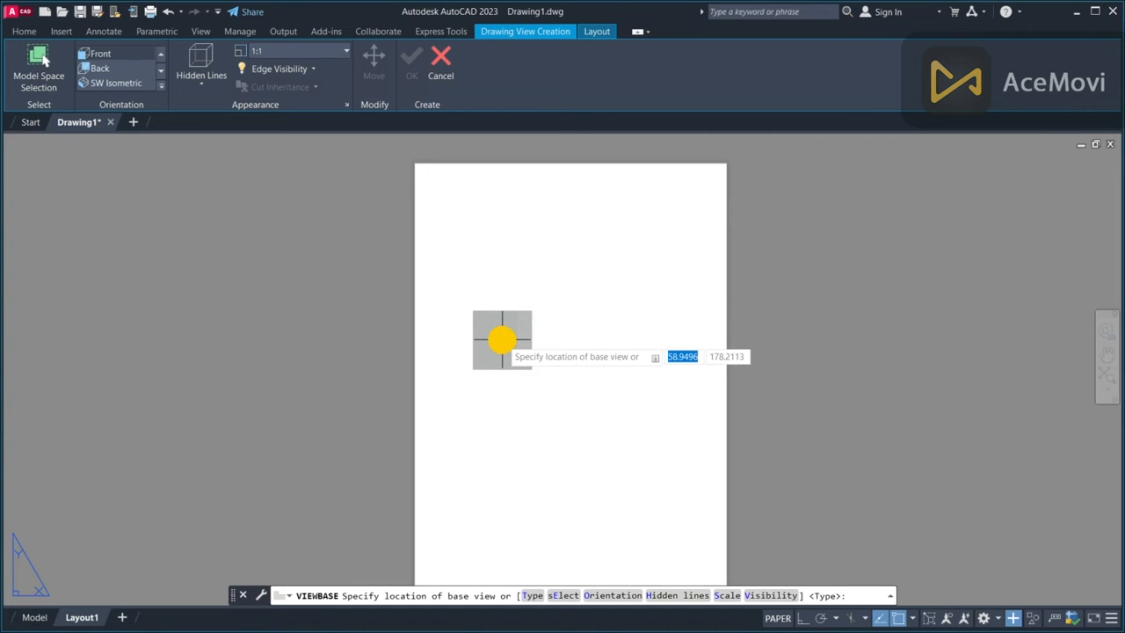
{"action": "left_click", "coordinate": [525, 372]}
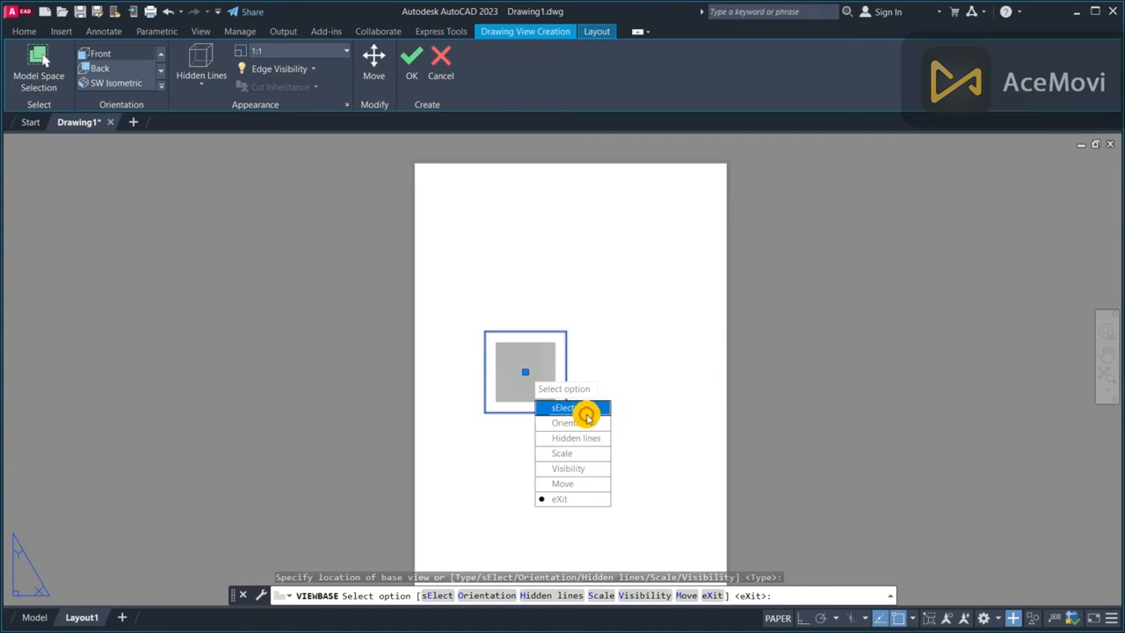
{"action": "key", "text": "Return"}
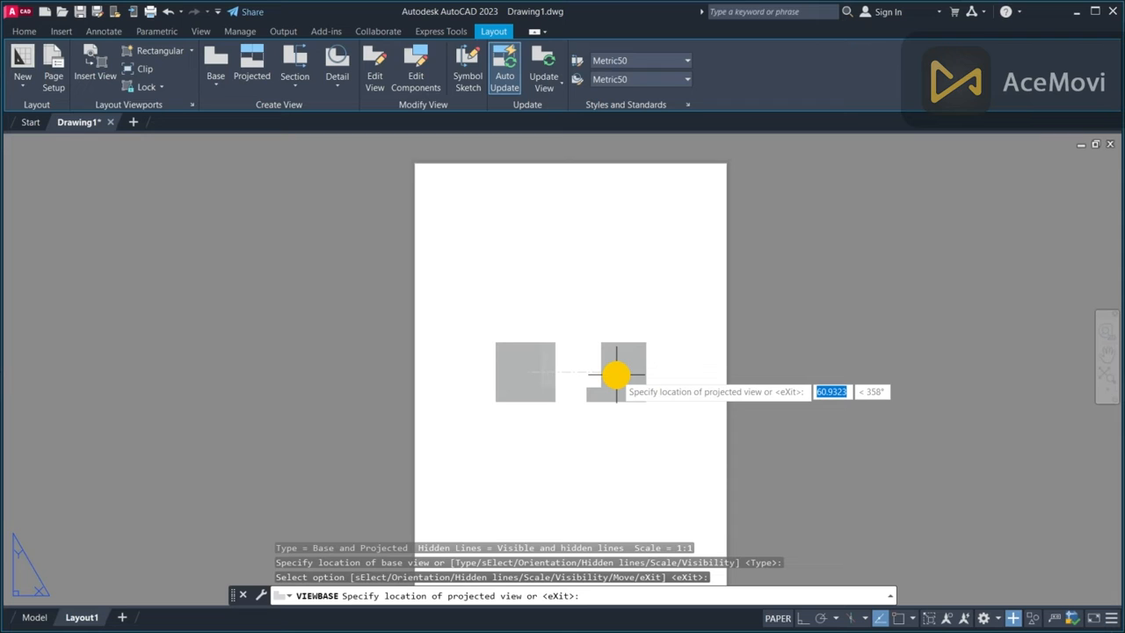
- Add projected views 60 mm to the right of and 60 mm below the base view and finish the view creation
{"action": "type", "text": "60"}
{"action": "key", "text": "Return"}
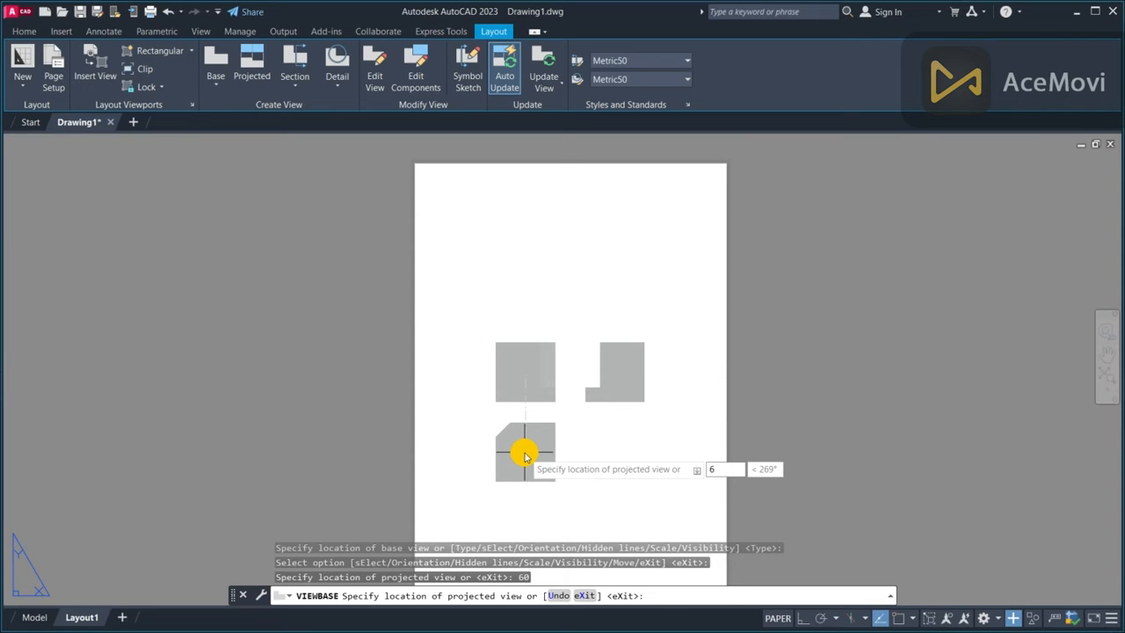
{"action": "type", "text": "60"}
{"action": "key", "text": "Return"}
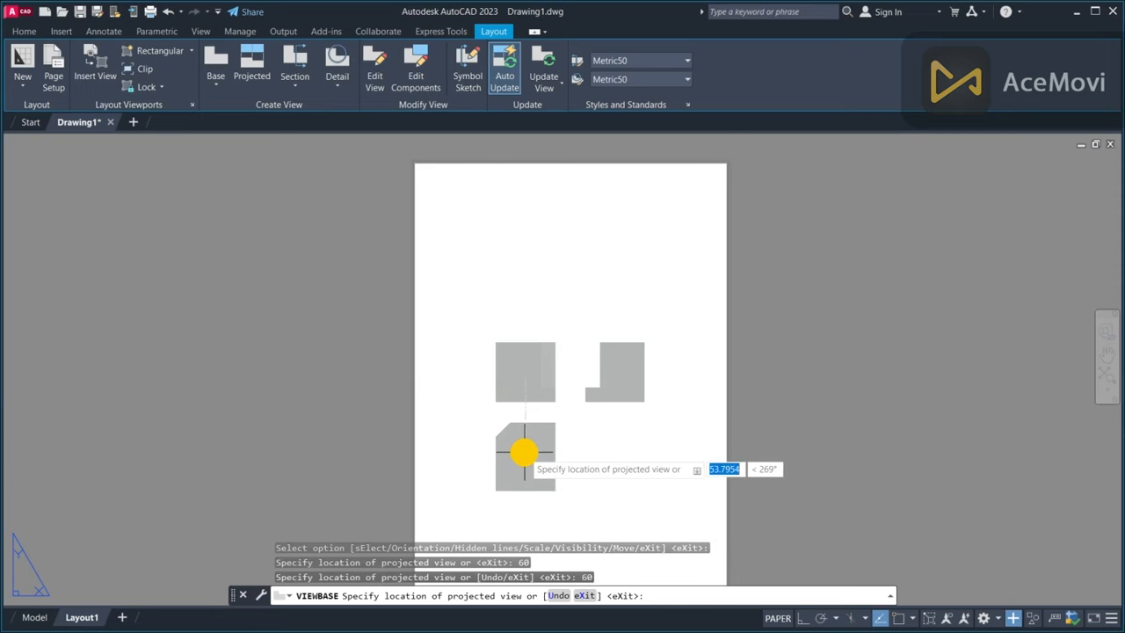
{"action": "key", "text": "Return"}
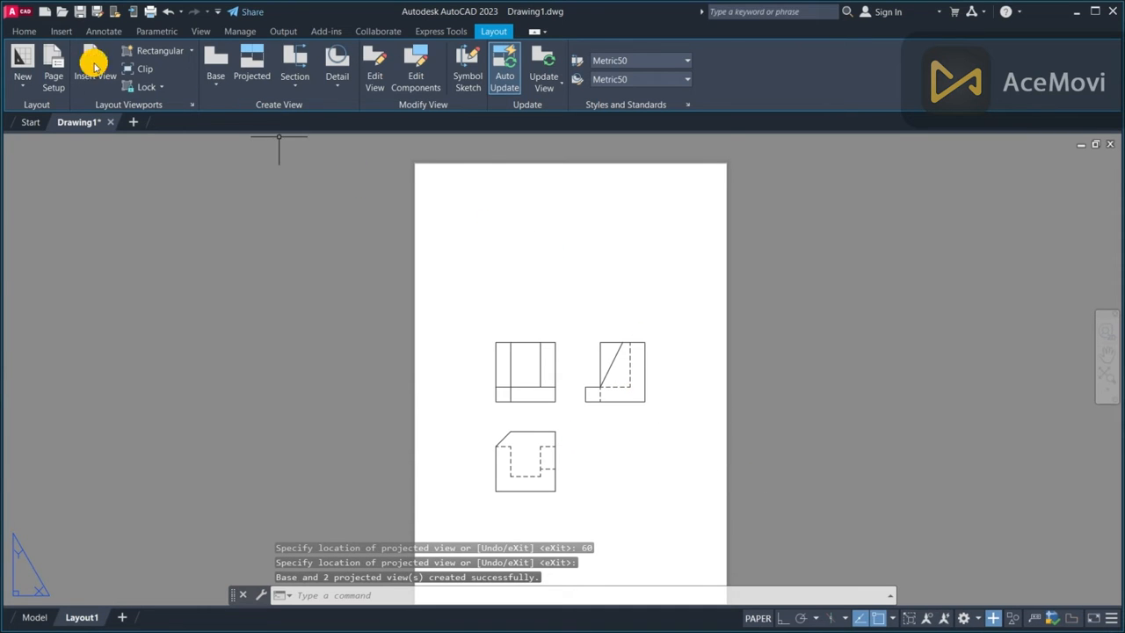
- Dimension the front view's overall height on its left side and its upper portion's height on its right side
{"action": "left_click", "coordinate": [24, 32]}
{"action": "left_click", "coordinate": [407, 61]}
{"action": "scroll", "coordinate": [616, 332], "scroll_direction": "up", "scroll_amount": 4}
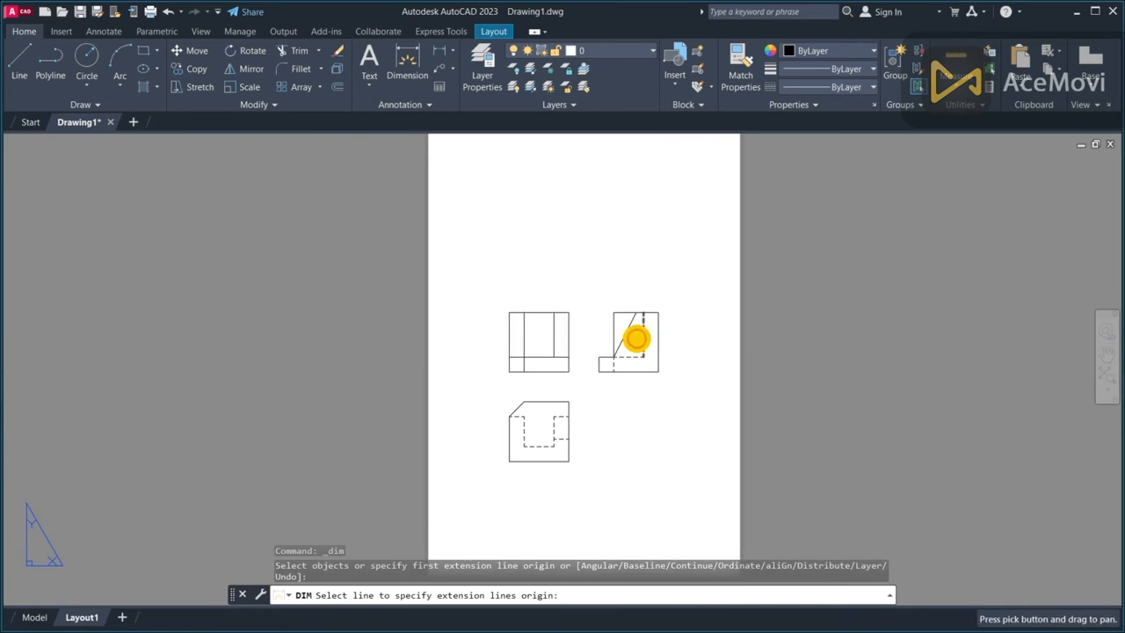
{"action": "left_click", "coordinate": [483, 243]}
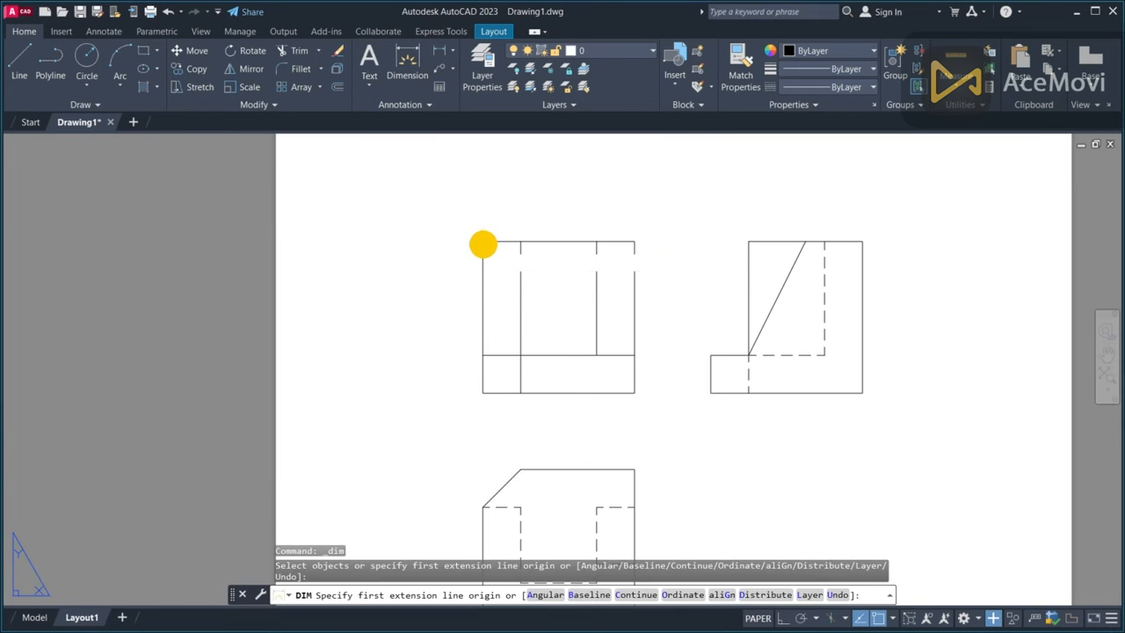
{"action": "left_click", "coordinate": [482, 392]}
{"action": "left_click", "coordinate": [441, 378]}
{"action": "left_click", "coordinate": [635, 355]}
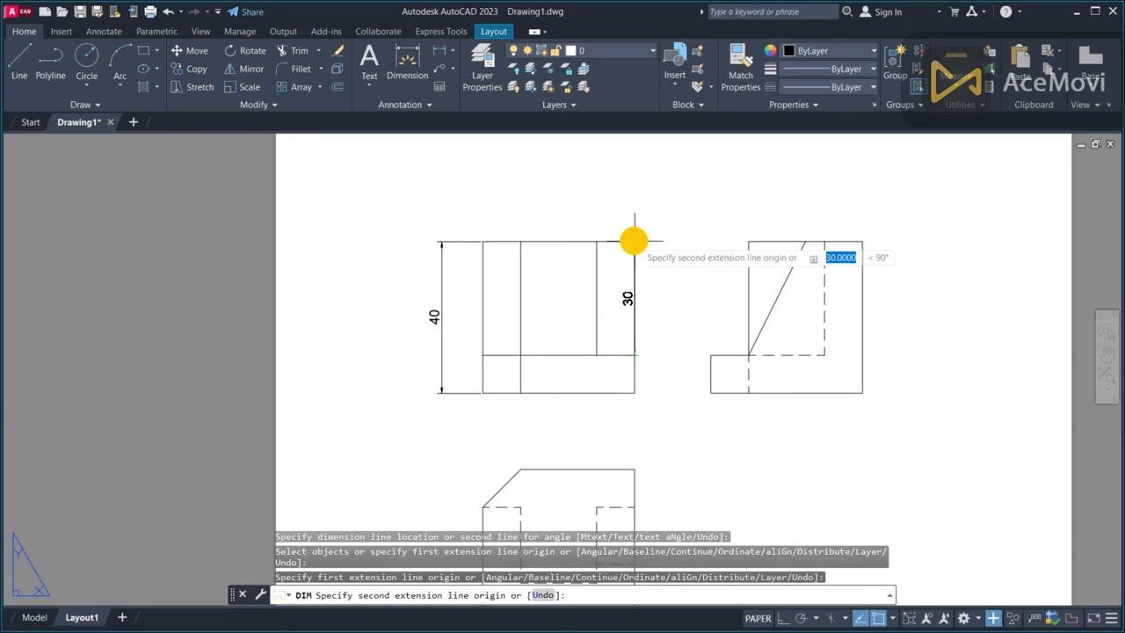
{"action": "left_click", "coordinate": [633, 241]}
{"action": "left_click", "coordinate": [670, 290]}
- Dimension the side view's height above its step and the horizontal width of the sloped edge at its top
{"action": "middle_click_drag", "start_coordinate": [816, 419], "coordinate": [742, 413]}
{"action": "left_click", "coordinate": [675, 236]}
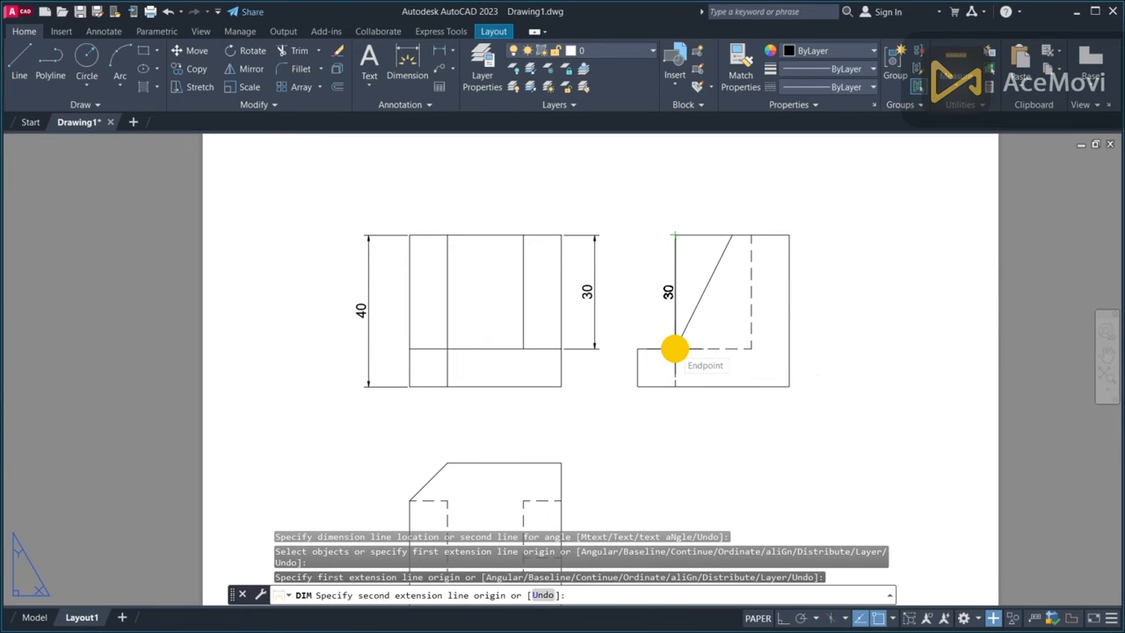
{"action": "left_click", "coordinate": [674, 348]}
{"action": "left_click", "coordinate": [626, 346]}
{"action": "left_click", "coordinate": [731, 234]}
{"action": "left_click", "coordinate": [675, 234]}
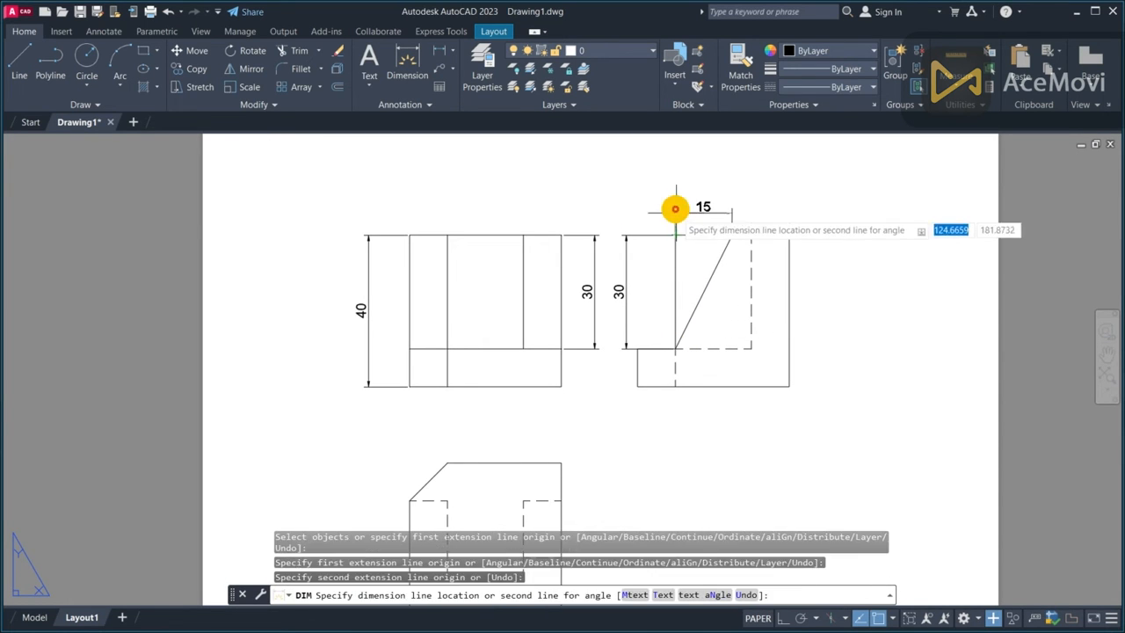
{"action": "left_click", "coordinate": [676, 206]}
- Dimension the lower view's overall height on its right side and the horizontal width of its chamfered corner
{"action": "middle_click_drag", "start_coordinate": [571, 440], "coordinate": [669, 274]}
{"action": "left_click", "coordinate": [660, 297]}
{"action": "left_click", "coordinate": [660, 449]}
{"action": "left_click", "coordinate": [697, 395]}
{"action": "left_click", "coordinate": [510, 330]}
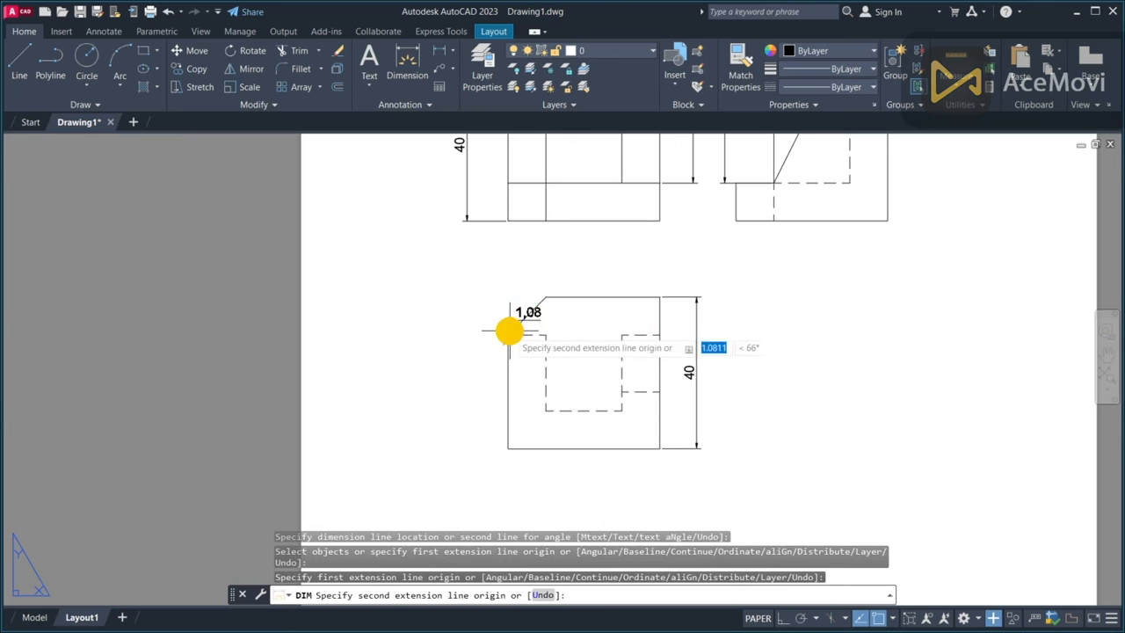
{"action": "left_click", "coordinate": [545, 298]}
{"action": "left_click", "coordinate": [533, 279]}
{"action": "scroll", "coordinate": [756, 326], "scroll_direction": "down", "scroll_amount": 2}
{"action": "scroll", "coordinate": [791, 326], "scroll_direction": "down", "scroll_amount": 3}
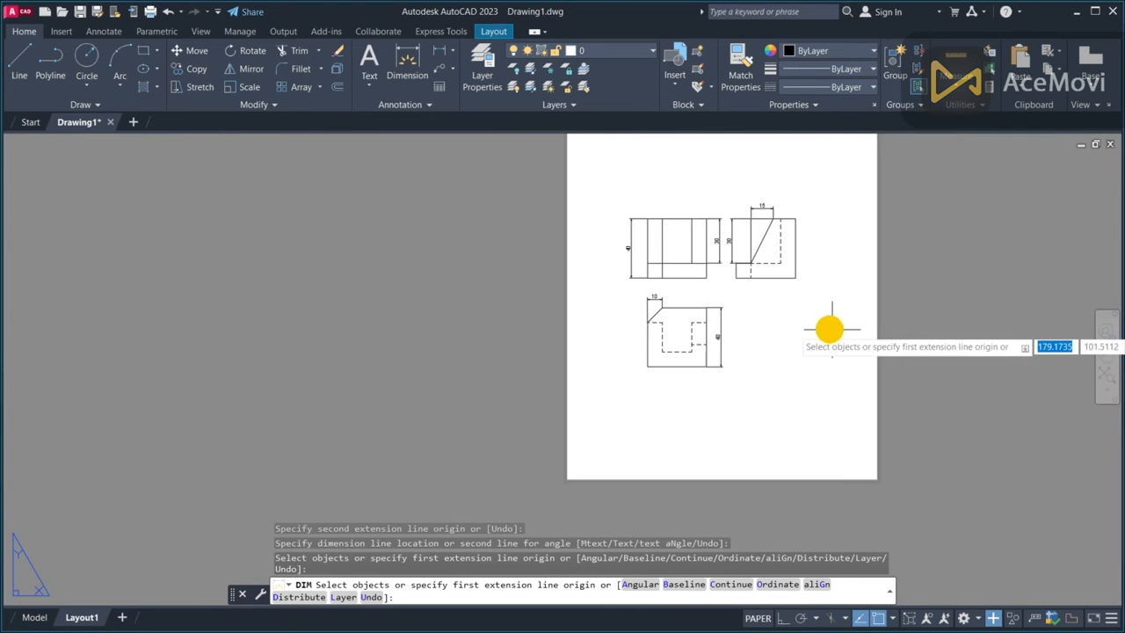
{"action": "middle_click_drag", "start_coordinate": [716, 321], "coordinate": [711, 422]}
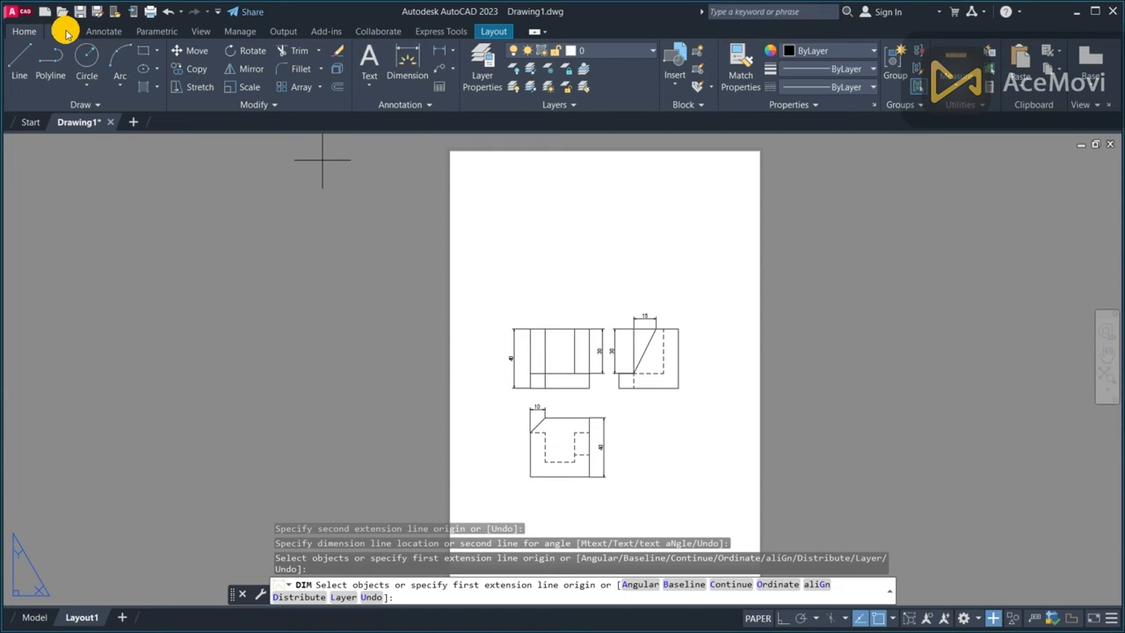
- Draw a closed line border around the sheet from 0,0 with sides of 210 and 297 mm
{"action": "left_click", "coordinate": [20, 61]}
{"action": "scroll", "coordinate": [479, 303], "scroll_direction": "up", "scroll_amount": 2}
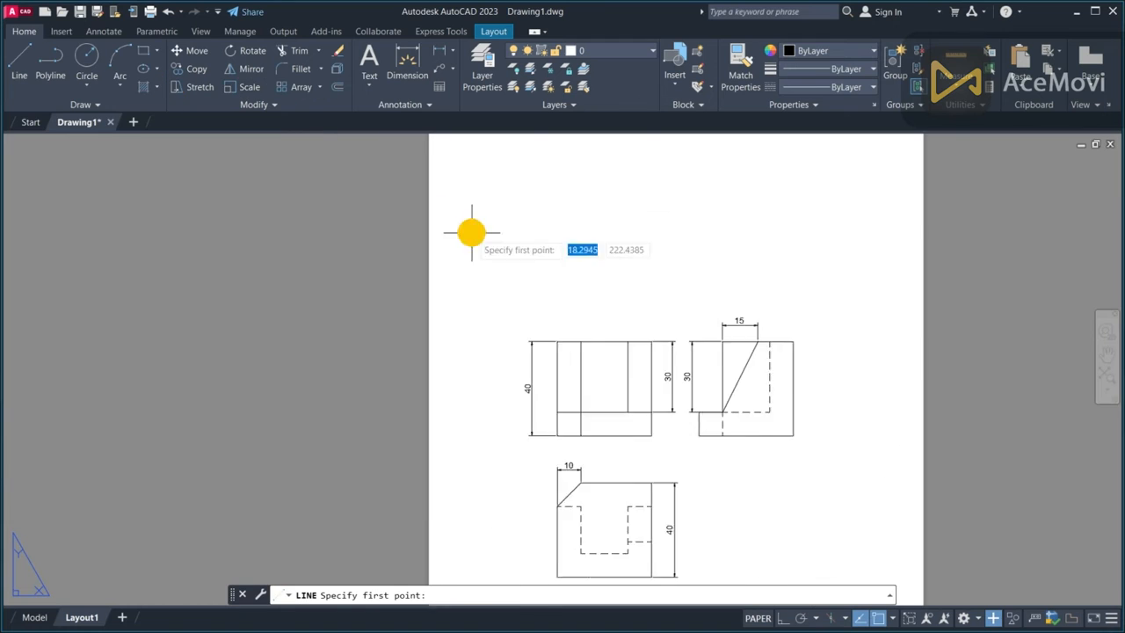
{"action": "type", "text": "0,0"}
{"action": "key", "text": "Return"}
{"action": "type", "text": "210"}
{"action": "key", "text": "Return"}
{"action": "type", "text": "297"}
{"action": "key", "text": "Return"}
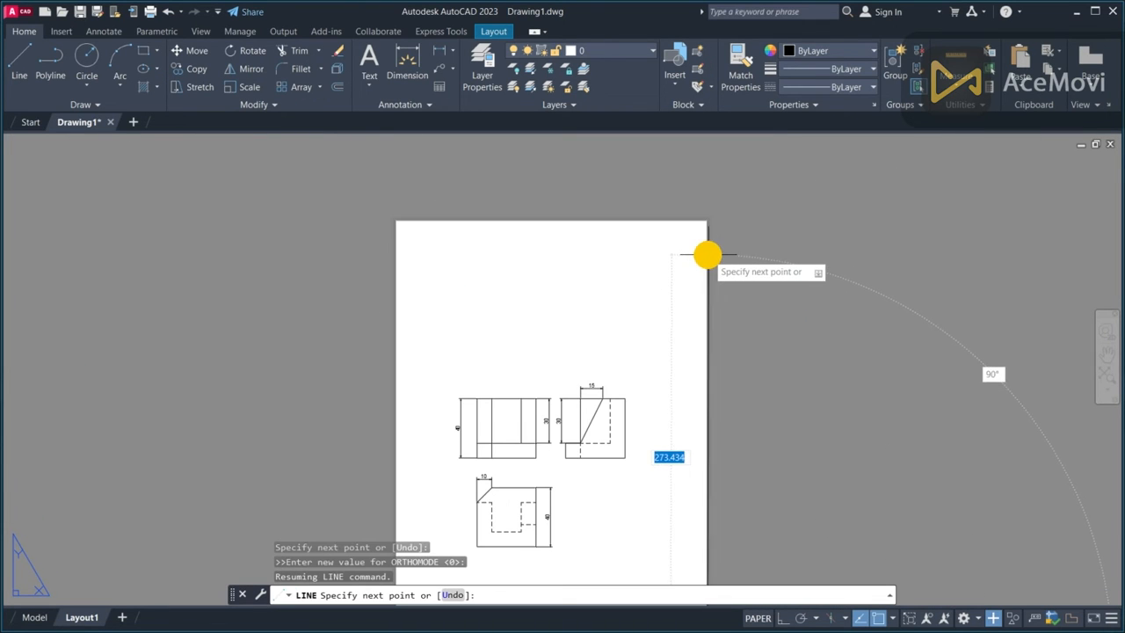
{"action": "type", "text": "297"}
{"action": "key", "text": "Return"}
{"action": "type", "text": "210"}
{"action": "key", "text": "Return"}
{"action": "middle_click_drag", "start_coordinate": [428, 473], "coordinate": [414, 243]}
{"action": "left_click", "coordinate": [382, 431]}
{"action": "key", "text": "Escape"}
- Offset the sheet border's top, right and bottom lines 10 mm inward
{"action": "middle_click_drag", "start_coordinate": [492, 189], "coordinate": [481, 441]}
{"action": "scroll", "coordinate": [439, 404], "scroll_direction": "up", "scroll_amount": 4}
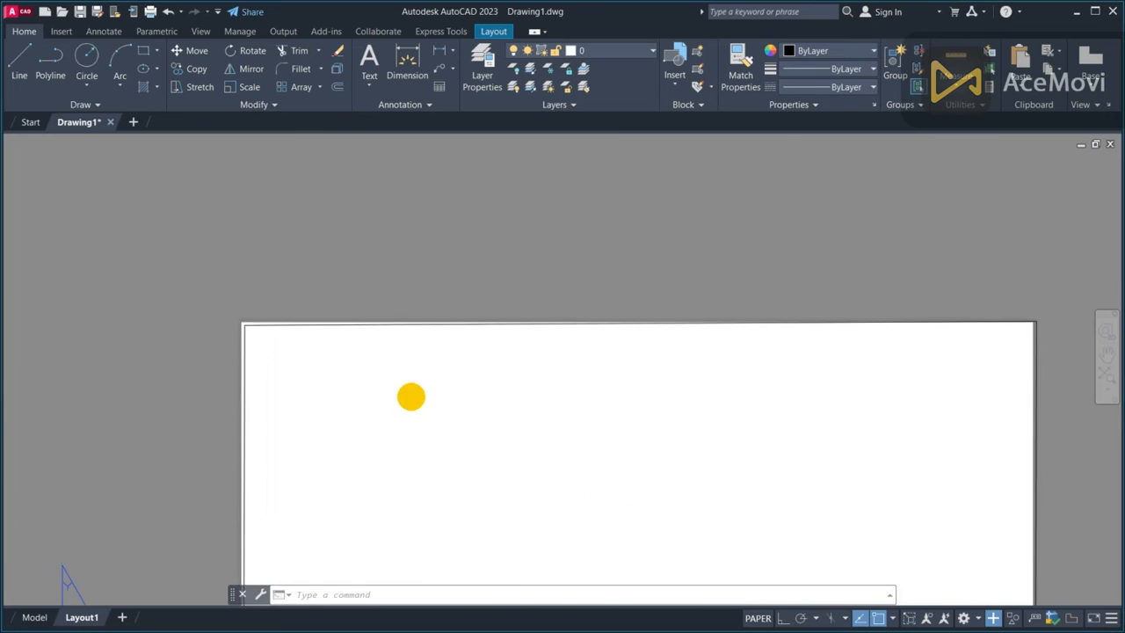
{"action": "scroll", "coordinate": [444, 263], "scroll_direction": "down", "scroll_amount": 6}
{"action": "scroll", "coordinate": [510, 519], "scroll_direction": "up", "scroll_amount": 2}
{"action": "left_click", "coordinate": [338, 86]}
{"action": "type", "text": "10"}
{"action": "key", "text": "Return"}
{"action": "left_click", "coordinate": [511, 515]}
{"action": "left_click", "coordinate": [511, 479]}
{"action": "middle_click_drag", "start_coordinate": [511, 387], "coordinate": [540, 461]}
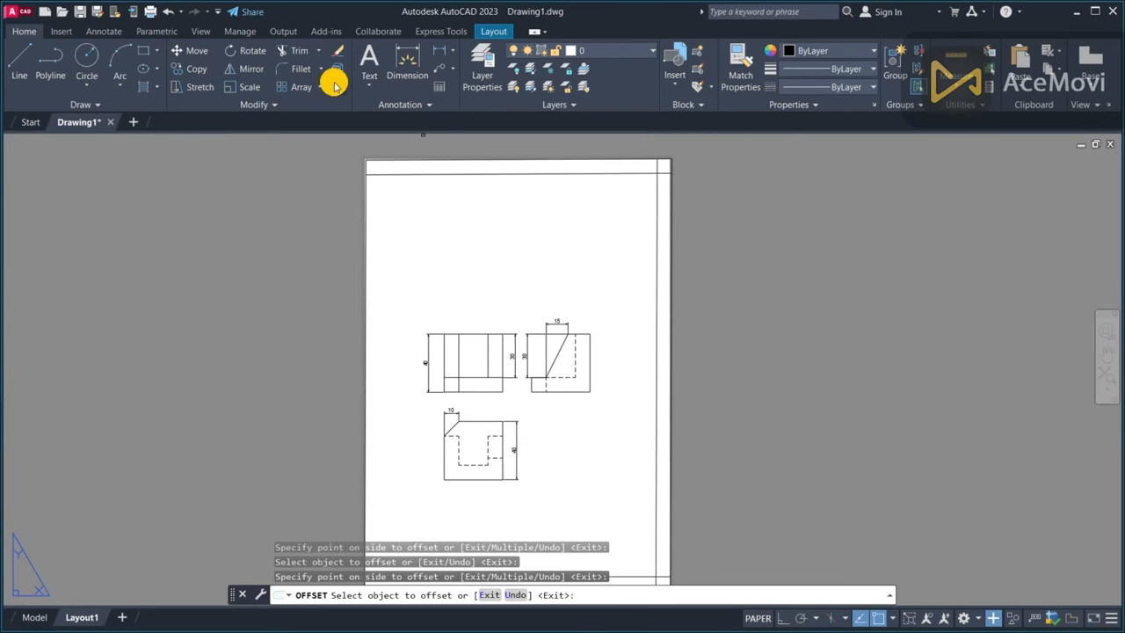
- Offset the sheet border's left line 20 mm inward and trim the overhanging frame lines at the corners
{"action": "left_click", "coordinate": [336, 85]}
{"action": "type", "text": "20"}
{"action": "key", "text": "Return"}
{"action": "left_click", "coordinate": [297, 50]}
{"action": "scroll", "coordinate": [703, 321], "scroll_direction": "down", "scroll_amount": 4}
{"action": "scroll", "coordinate": [680, 563], "scroll_direction": "up", "scroll_amount": 2}
- Offset title block lines 32 and 14 mm above the frame bottom, 72 mm inside the right side, and 7 mm below the 14 mm line
{"action": "left_click", "coordinate": [336, 86]}
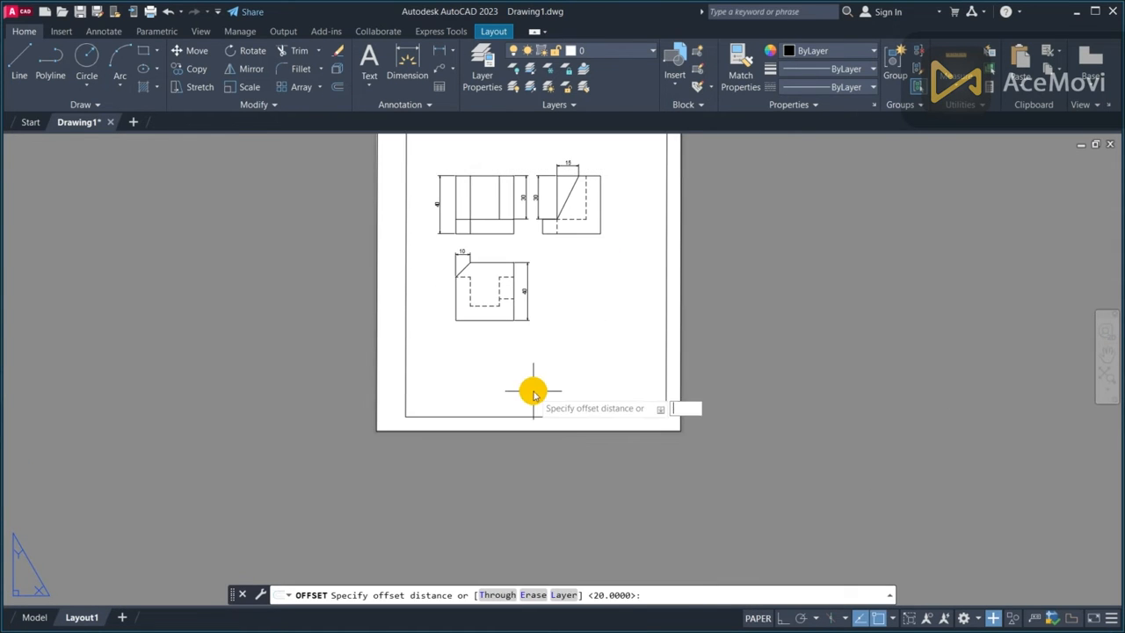
{"action": "type", "text": "32"}
{"action": "key", "text": "Return"}
{"action": "left_click", "coordinate": [533, 416]}
{"action": "type", "text": "14"}
{"action": "left_click", "coordinate": [666, 407]}
{"action": "type", "text": "72"}
{"action": "left_click", "coordinate": [608, 397]}
{"action": "type", "text": "7"}
{"action": "key", "text": "Return"}
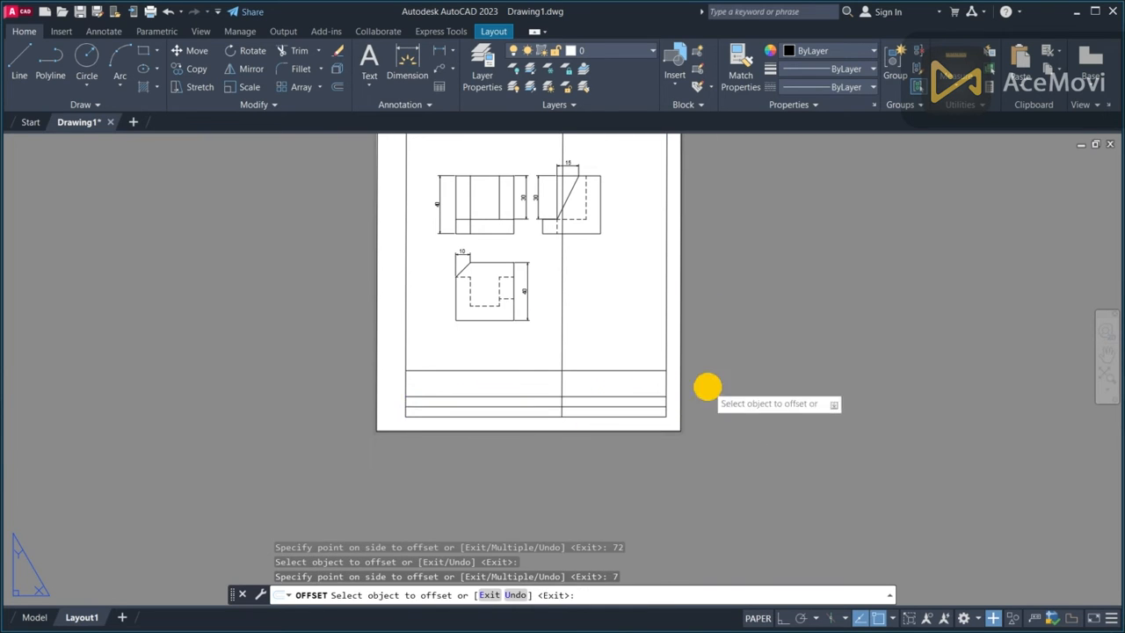
- Offset the frame's left line 20 mm inward and trim the excess title block lines to form its cells
{"action": "left_click", "coordinate": [405, 390]}
{"action": "type", "text": "20"}
{"action": "key", "text": "Return"}
{"action": "left_click", "coordinate": [300, 50]}
{"action": "left_click_drag", "start_coordinate": [464, 404], "coordinate": [434, 404]}
- Offset the frame's right line 36 mm inward and trim it to divide the title block's lower right cells
{"action": "left_click", "coordinate": [336, 86]}
{"action": "left_click", "coordinate": [666, 395]}
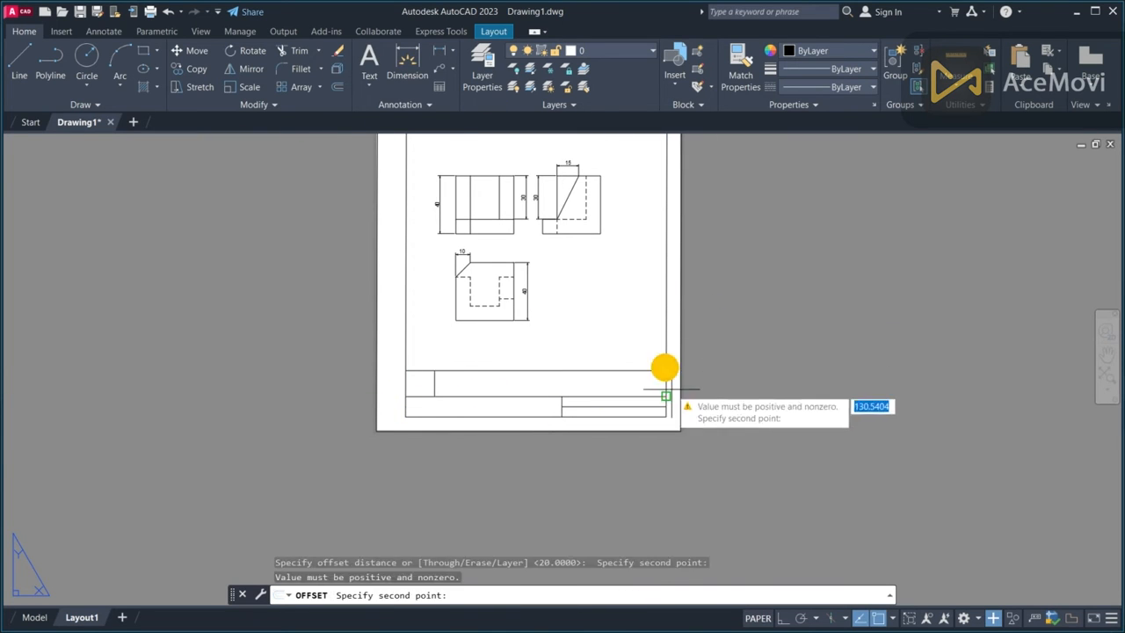
{"action": "left_click", "coordinate": [337, 86]}
{"action": "type", "text": "36"}
{"action": "scroll", "coordinate": [710, 392], "scroll_direction": "up", "scroll_amount": 2}
{"action": "left_click", "coordinate": [639, 407]}
{"action": "left_click", "coordinate": [304, 50]}
{"action": "left_click_drag", "start_coordinate": [610, 371], "coordinate": [538, 373]}
{"action": "scroll", "coordinate": [575, 299], "scroll_direction": "down", "scroll_amount": 3}
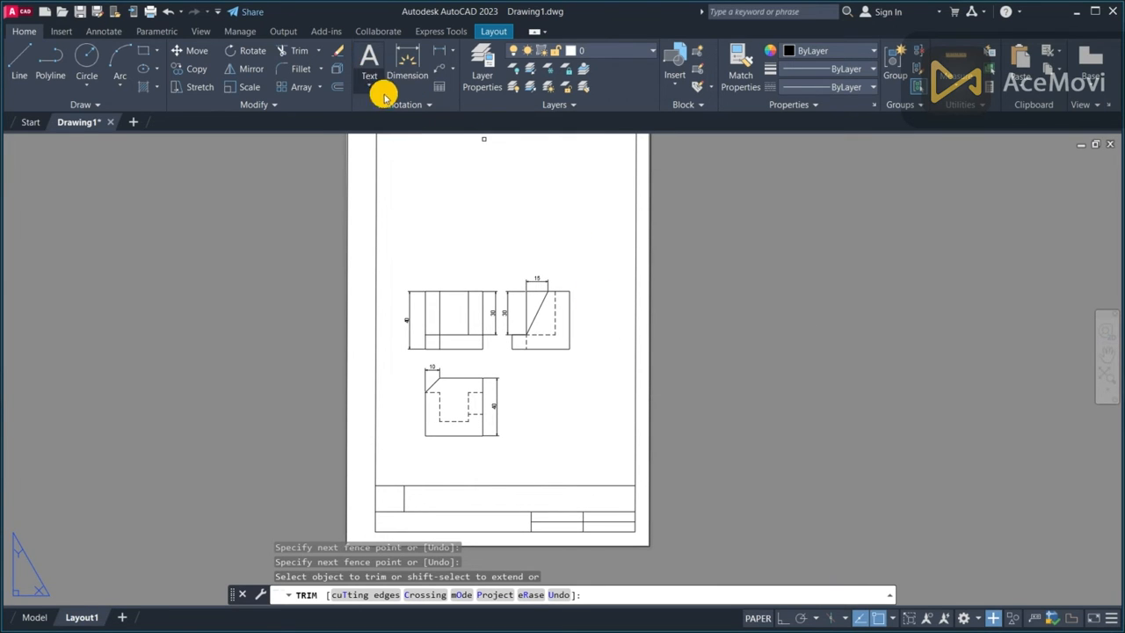
{"action": "middle_click_drag", "start_coordinate": [583, 432], "coordinate": [601, 302]}
{"action": "scroll", "coordinate": [427, 367], "scroll_direction": "up", "scroll_amount": 4}
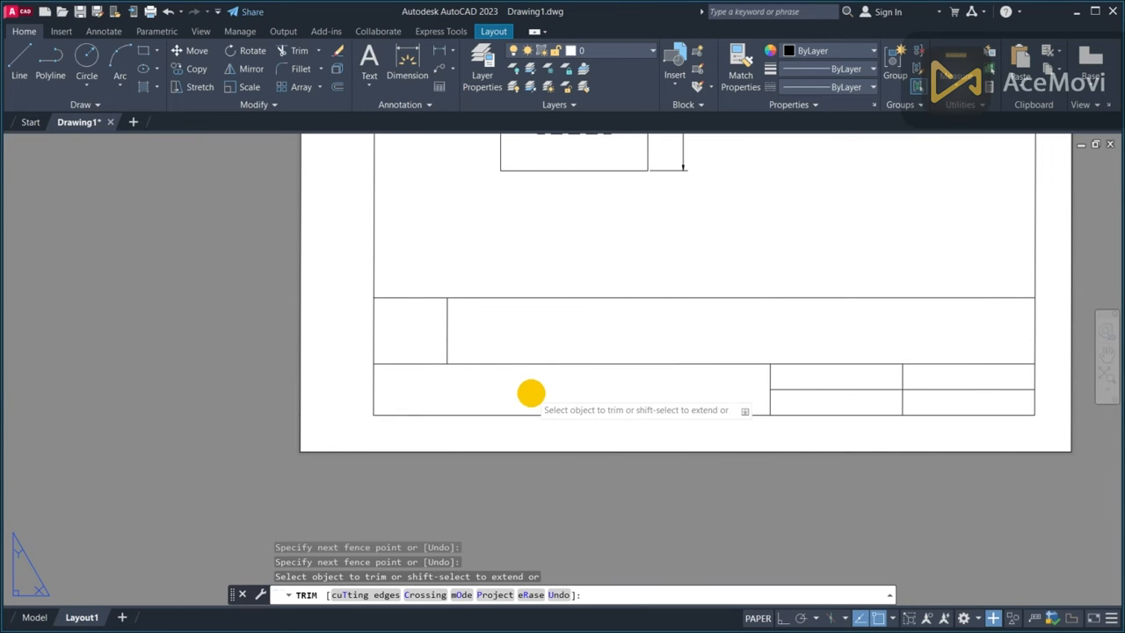
{"action": "middle_click_drag", "start_coordinate": [554, 390], "coordinate": [470, 387]}
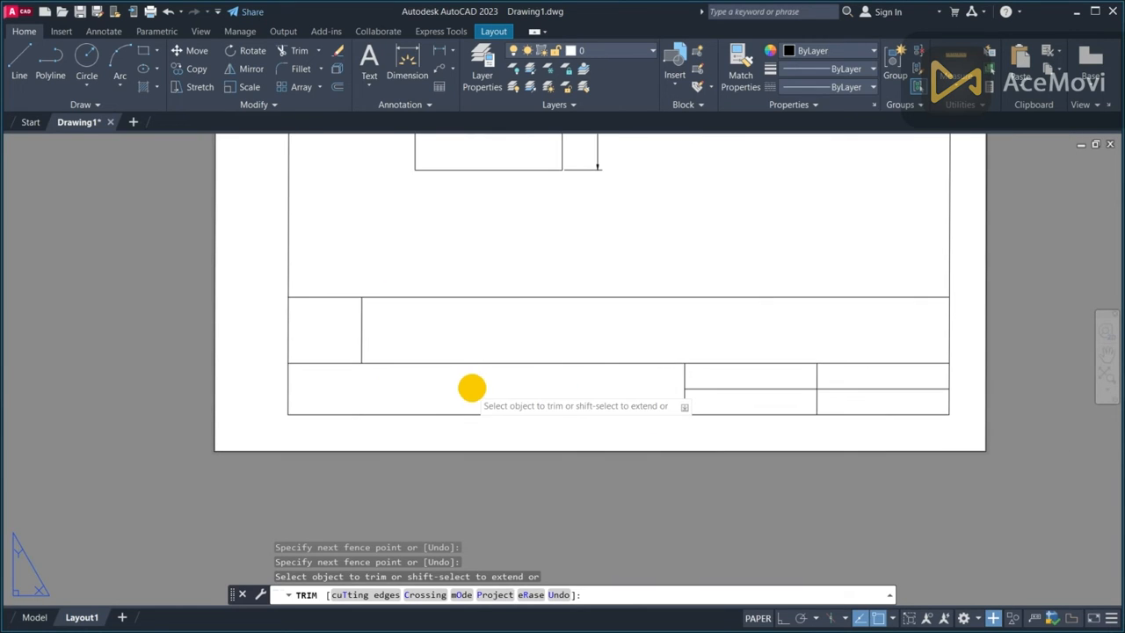
{"action": "middle_click_drag", "start_coordinate": [583, 389], "coordinate": [445, 389]}
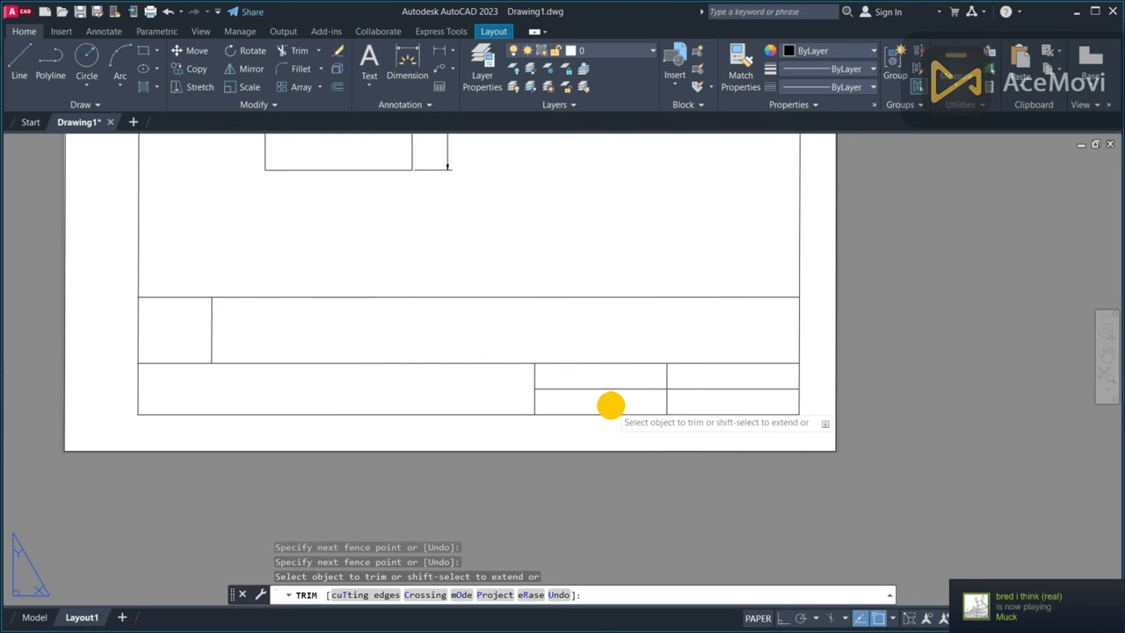
{"action": "middle_click_drag", "start_coordinate": [605, 405], "coordinate": [571, 405]}
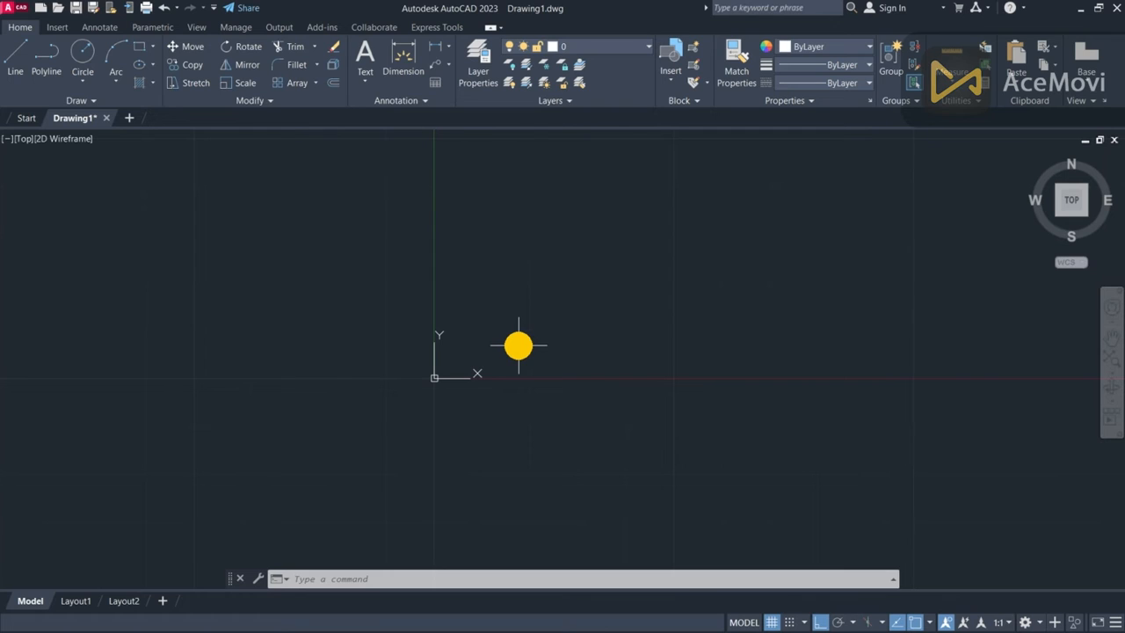
- Draw a 40 by 40 mm square with its first corner at the origin 0,0
{"action": "type", "text": "c"}
{"action": "key", "text": "Return"}
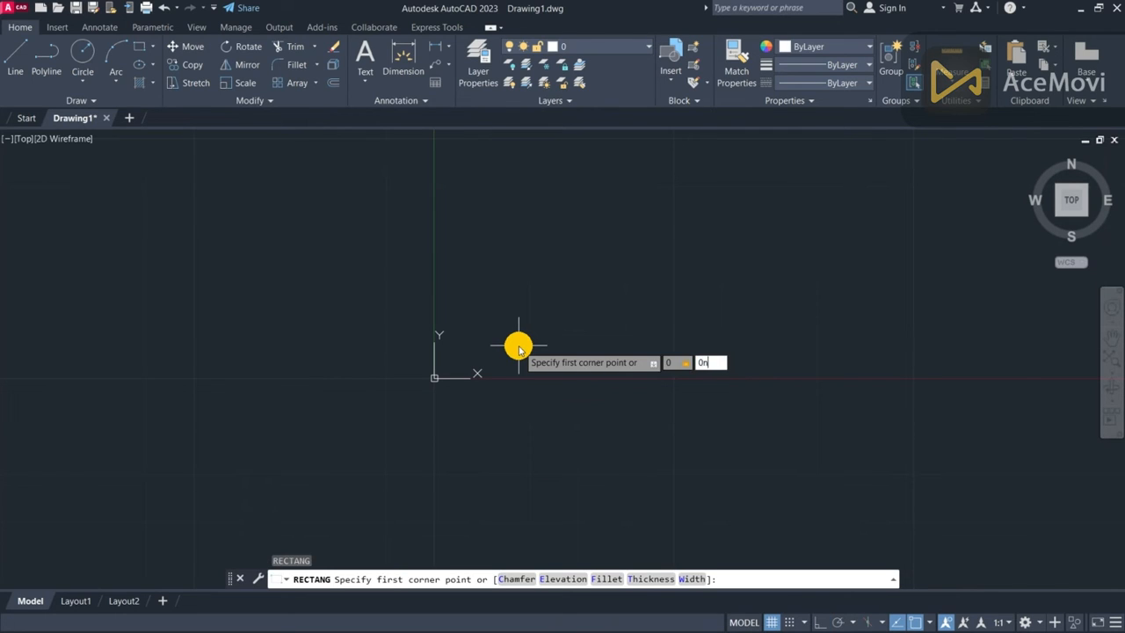
{"action": "type", "text": "0,0"}
{"action": "key", "text": "Return"}
{"action": "type", "text": "40,40"}
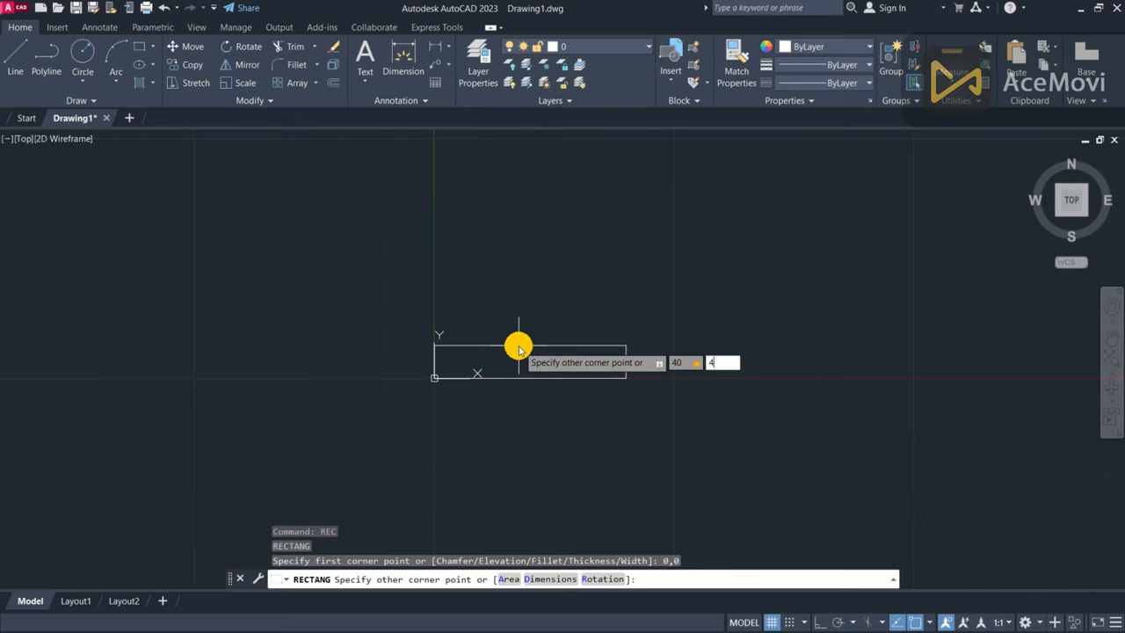
{"action": "key", "text": "Return"}
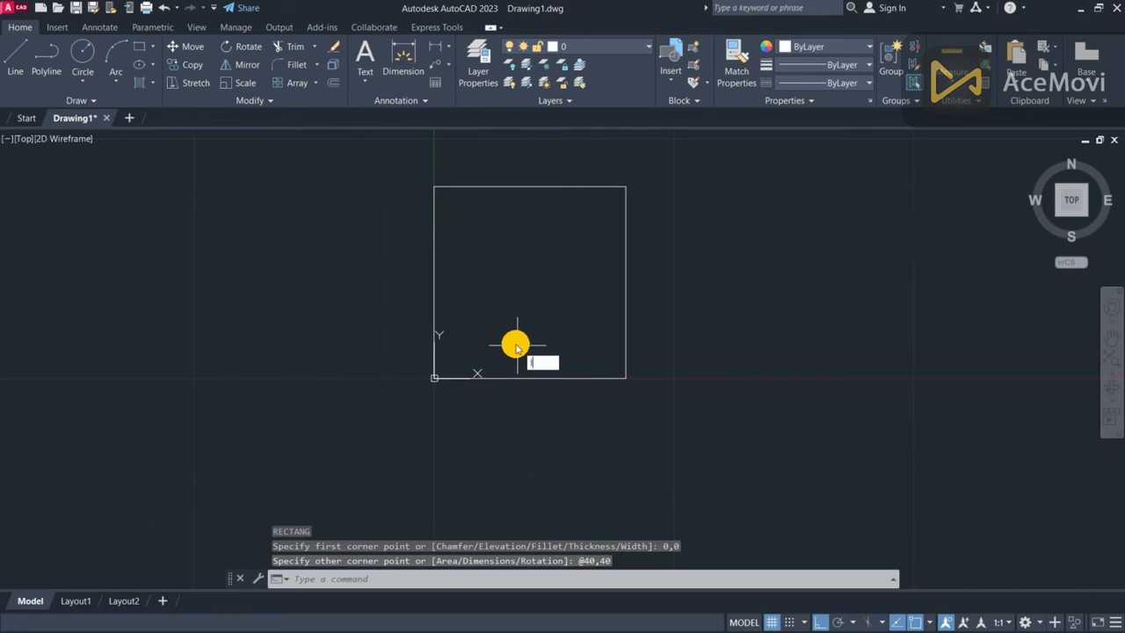
- Draw a notch outline from the origin with line segments 8 mm along X, 8 mm up, 24 mm across and 8 mm down
{"action": "type", "text": "l"}
{"action": "key", "text": "Return"}
{"action": "left_click", "coordinate": [434, 378]}
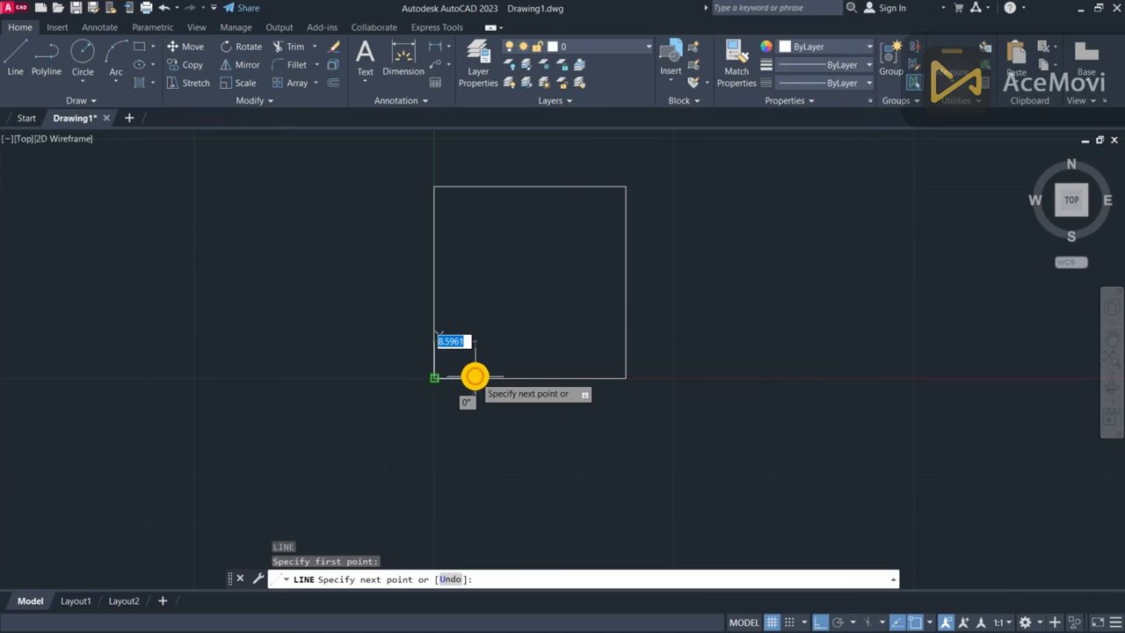
{"action": "type", "text": "8"}
{"action": "key", "text": "Return"}
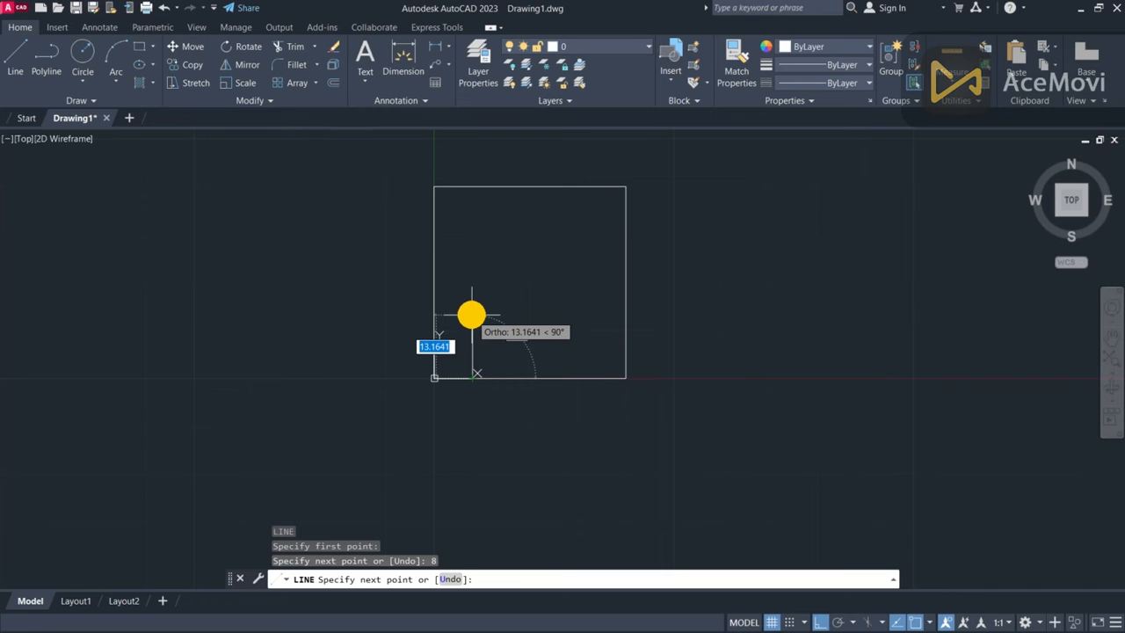
{"action": "type", "text": "8"}
{"action": "key", "text": "Return"}
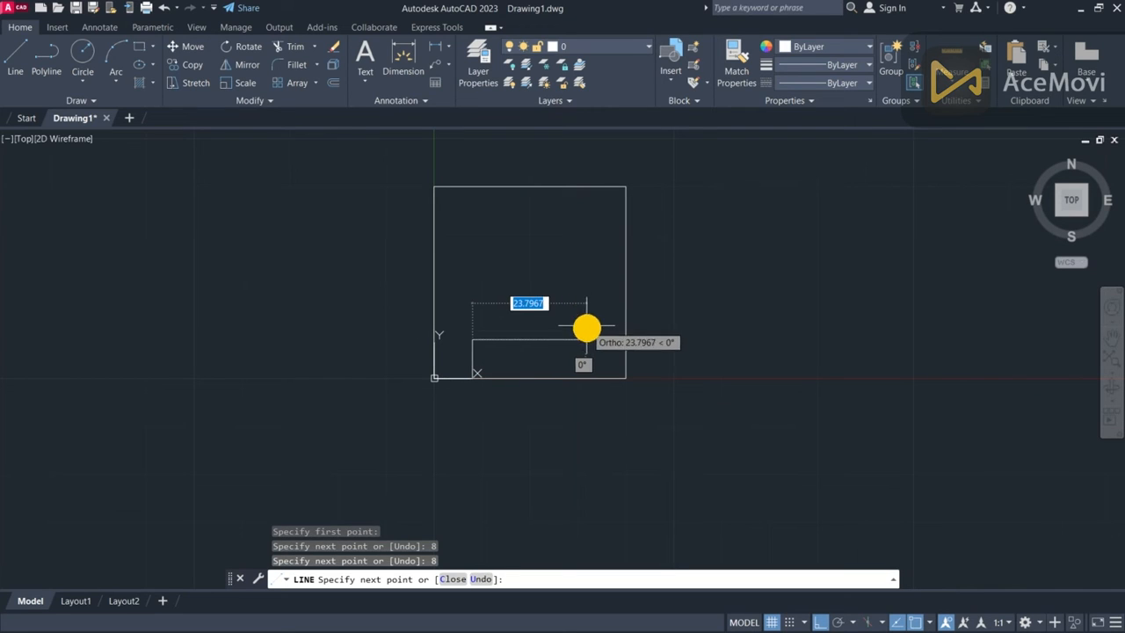
{"action": "type", "text": "2"}
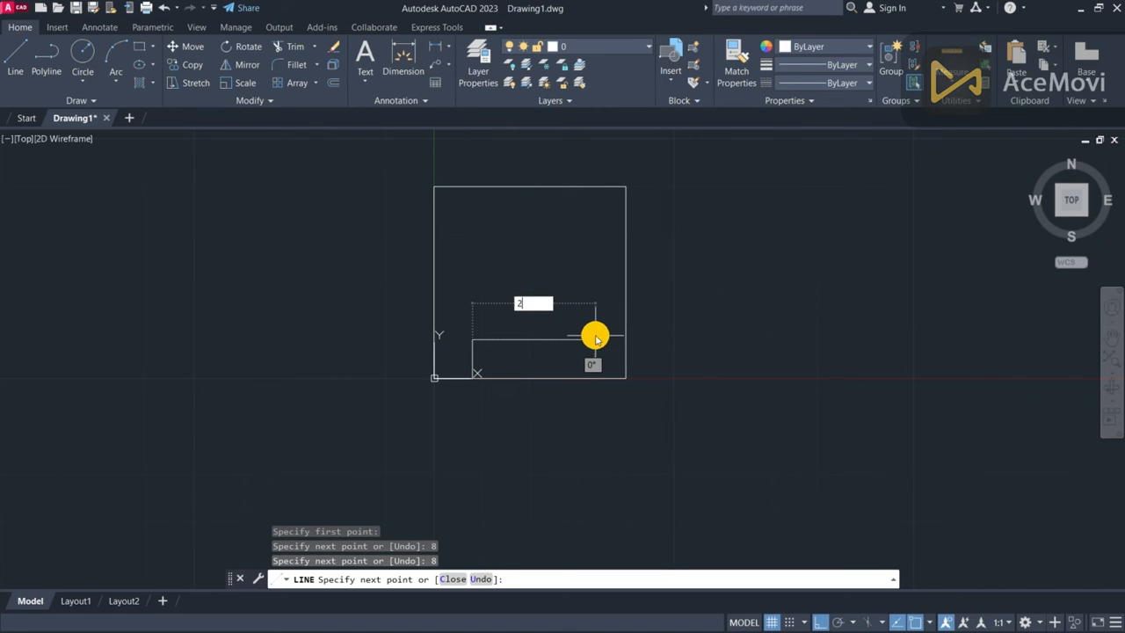
{"action": "type", "text": "4"}
{"action": "key", "text": "Return"}
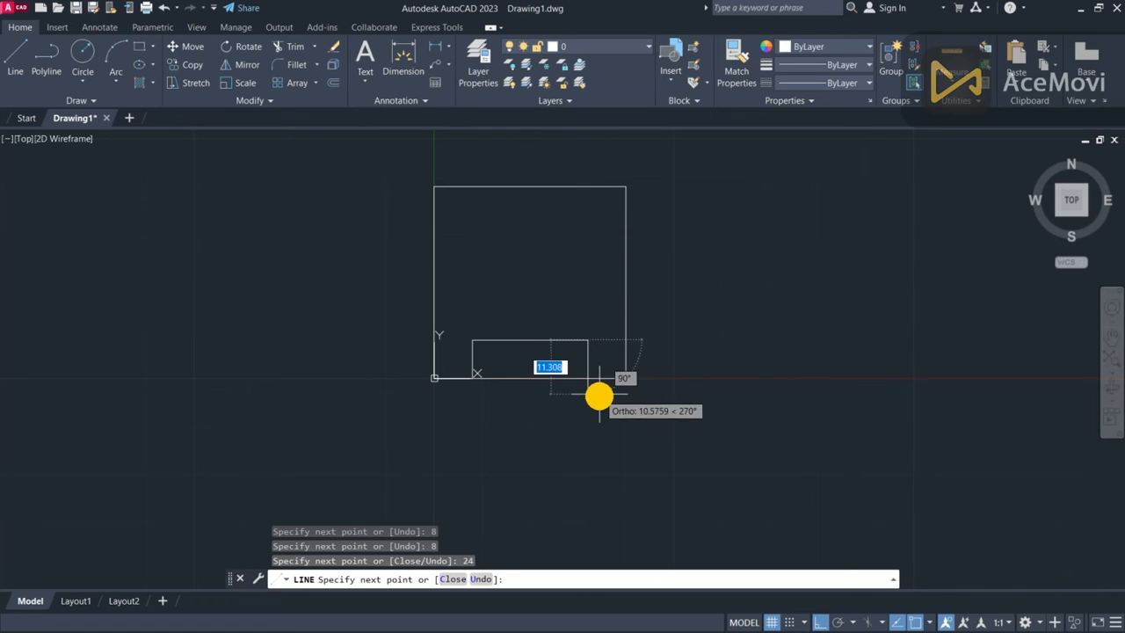
{"action": "type", "text": "8"}
{"action": "key", "text": "Return"}
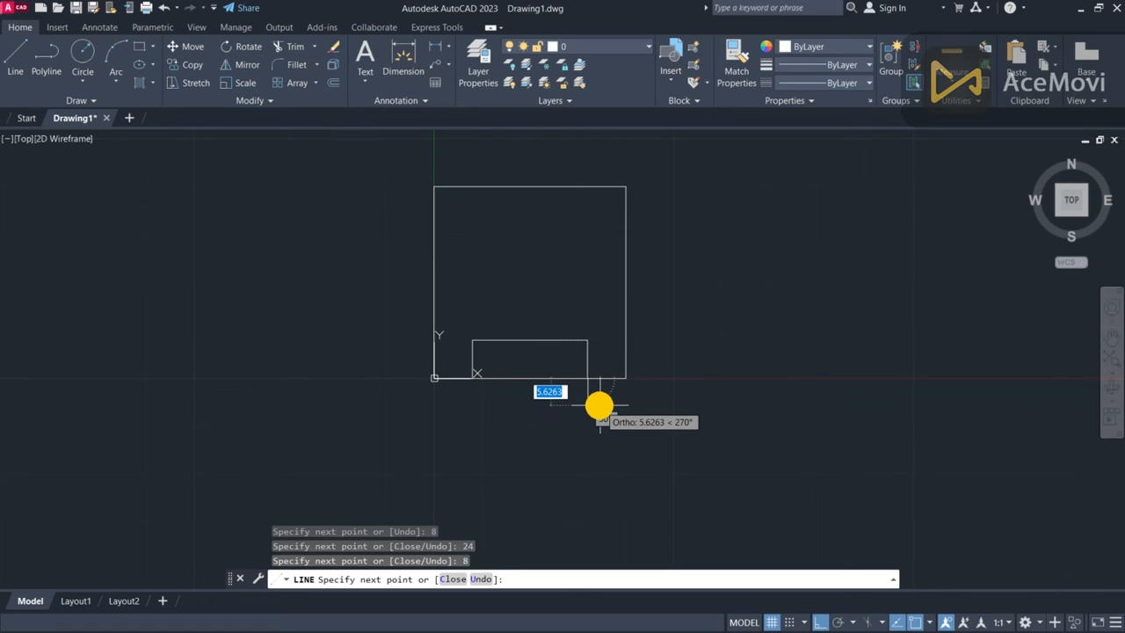
{"action": "key", "text": "Escape"}
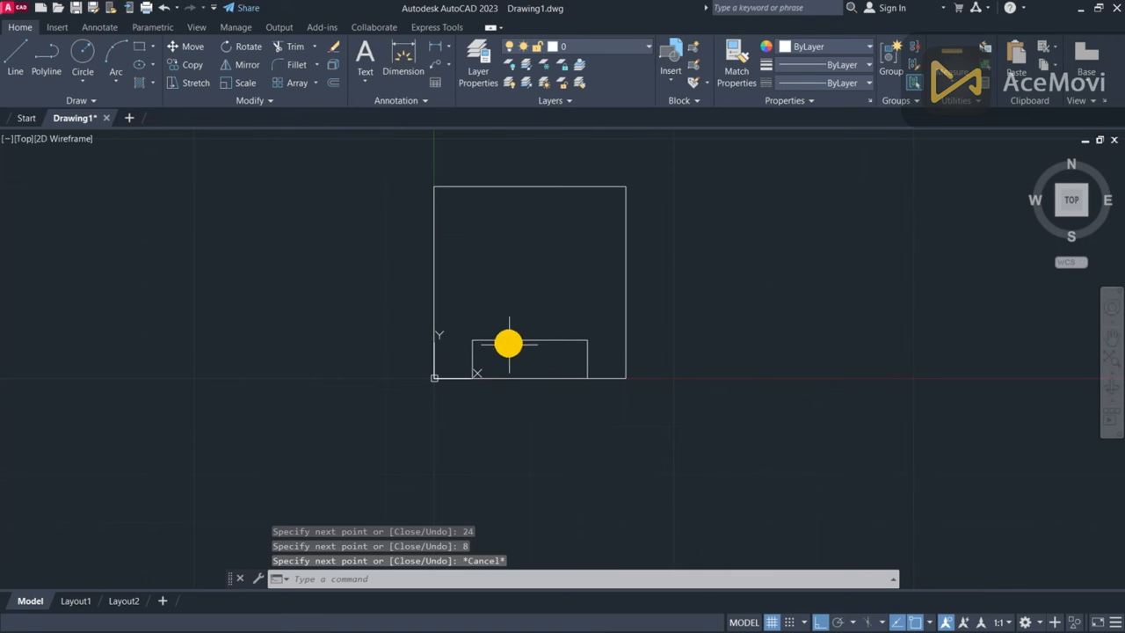
- Switch to the SE isometric view and trim the square's front edge across the notch opening
{"action": "left_click", "coordinate": [1085, 211]}
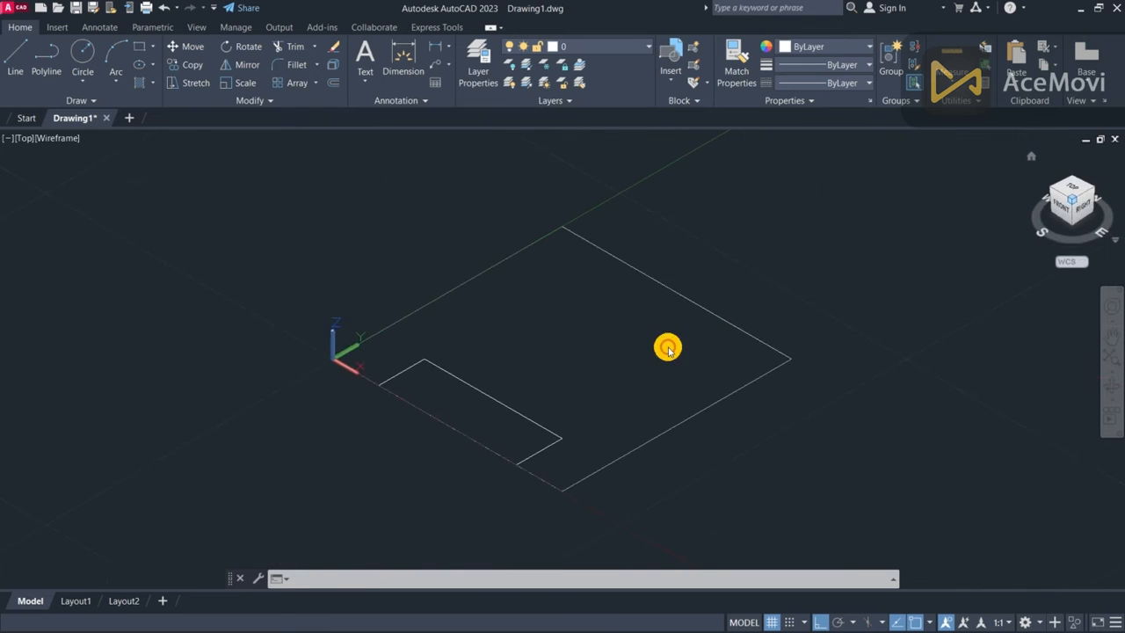
{"action": "key", "text": "Return"}
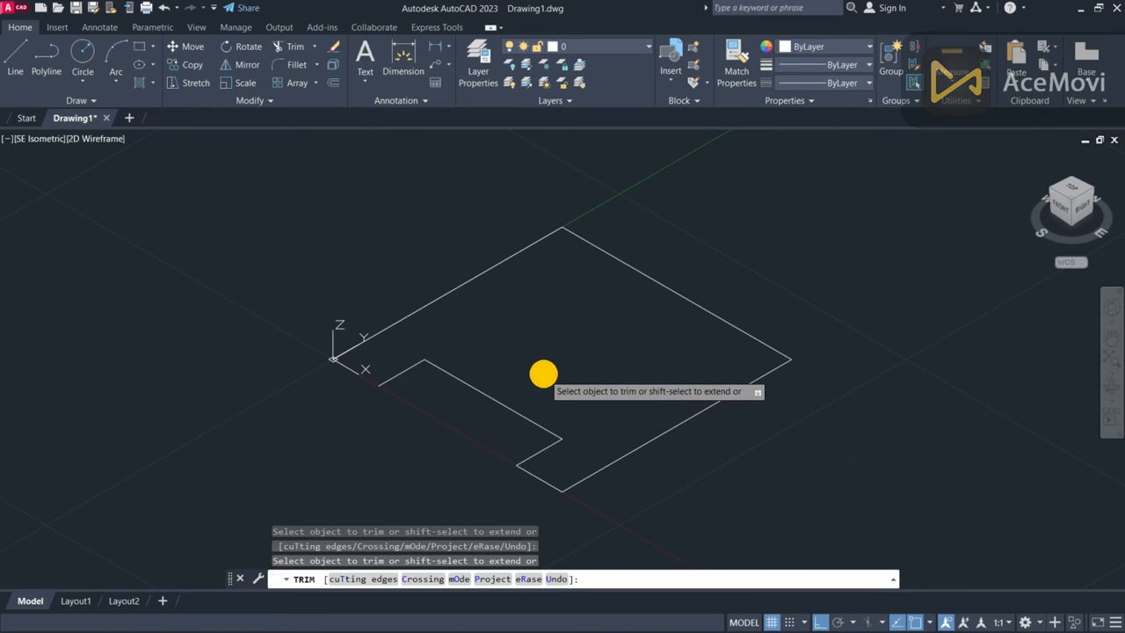
{"action": "key", "text": "Escape"}
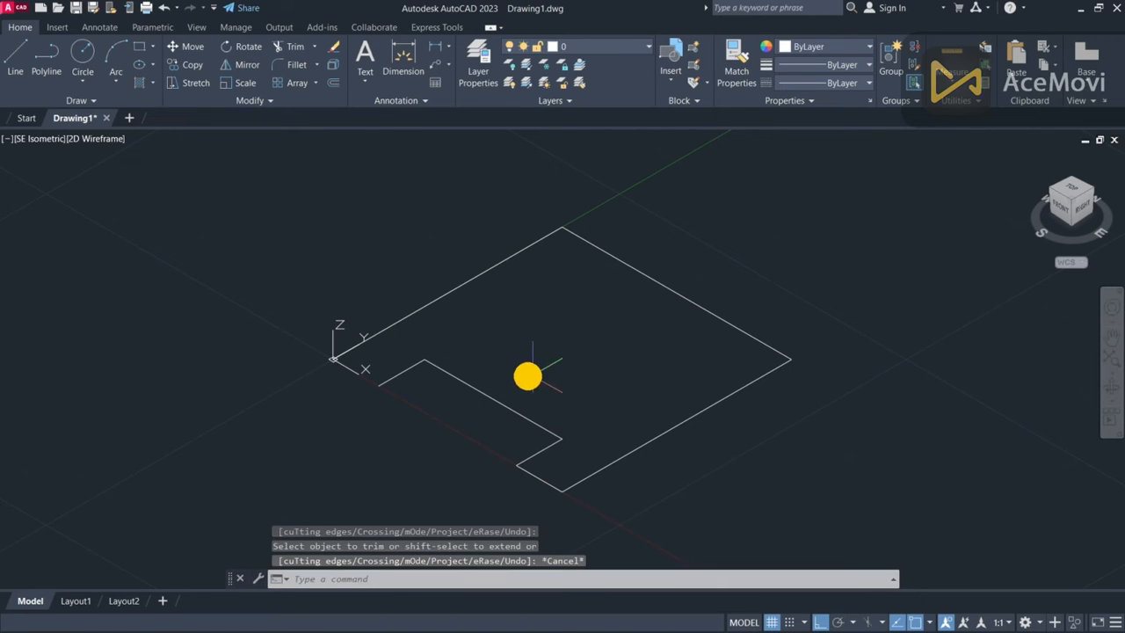
- Draw a line from the origin to the notch's nearest corner to close the profile
{"action": "type", "text": "l"}
{"action": "key", "text": "Return"}
{"action": "left_click", "coordinate": [333, 358]}
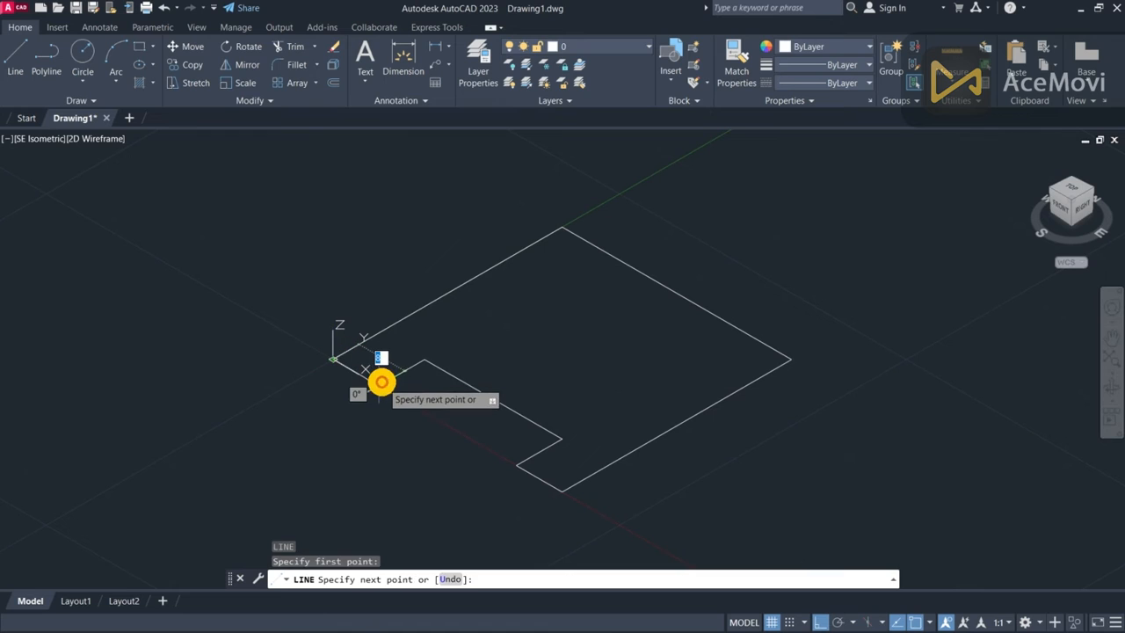
{"action": "key", "text": "Escape"}
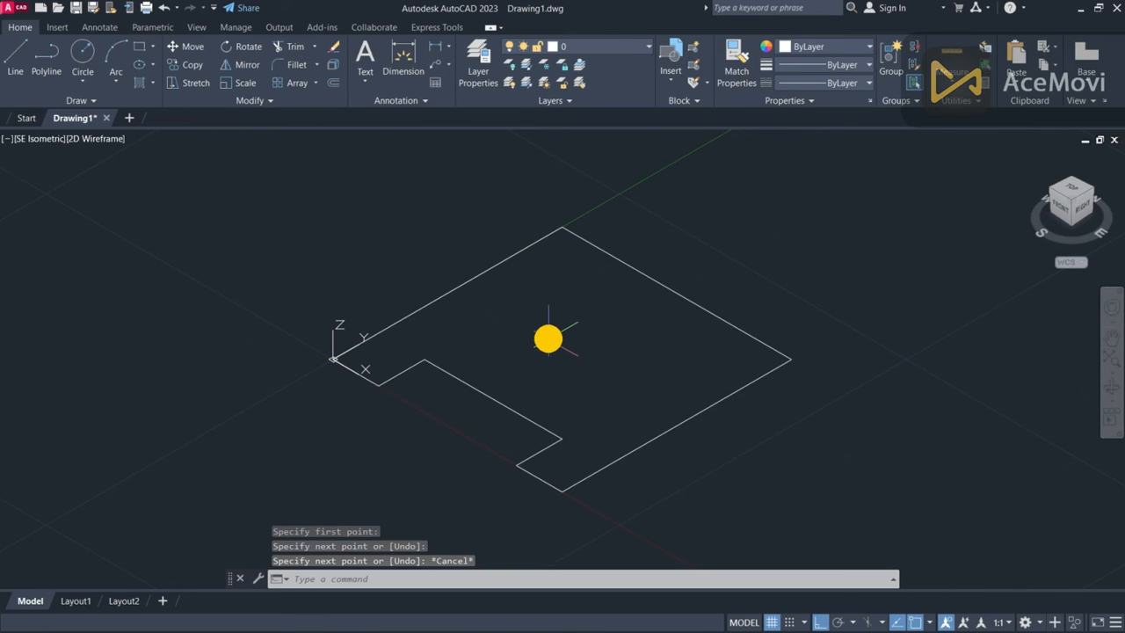
- Join all the profile's segments into one closed polyline
{"action": "left_click", "coordinate": [307, 196]}
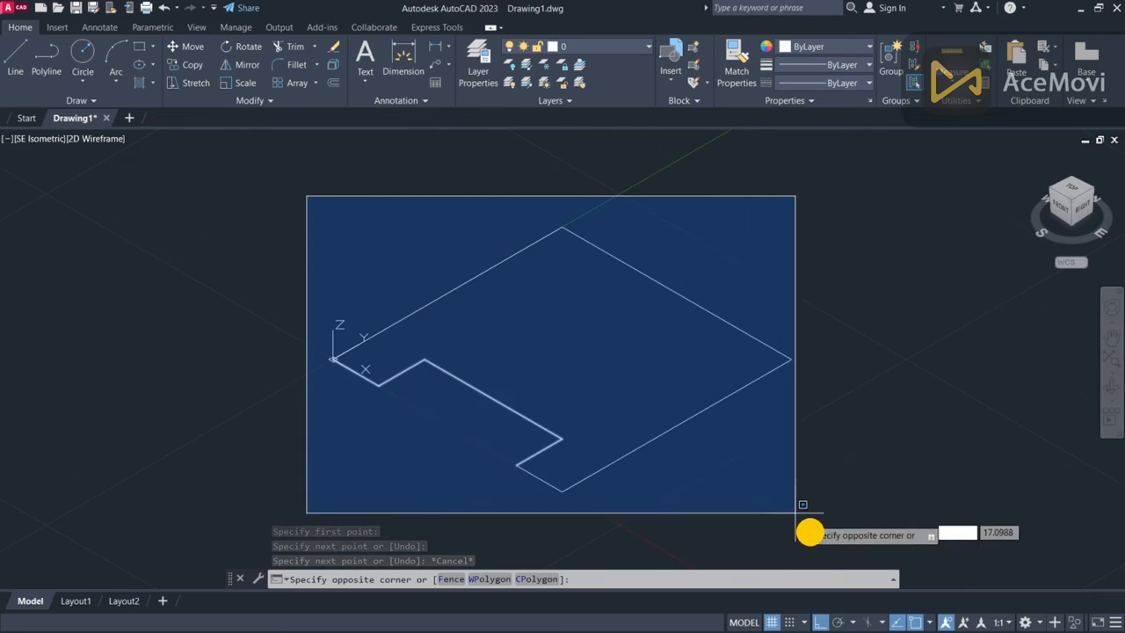
{"action": "left_click", "coordinate": [813, 535]}
{"action": "type", "text": "join"}
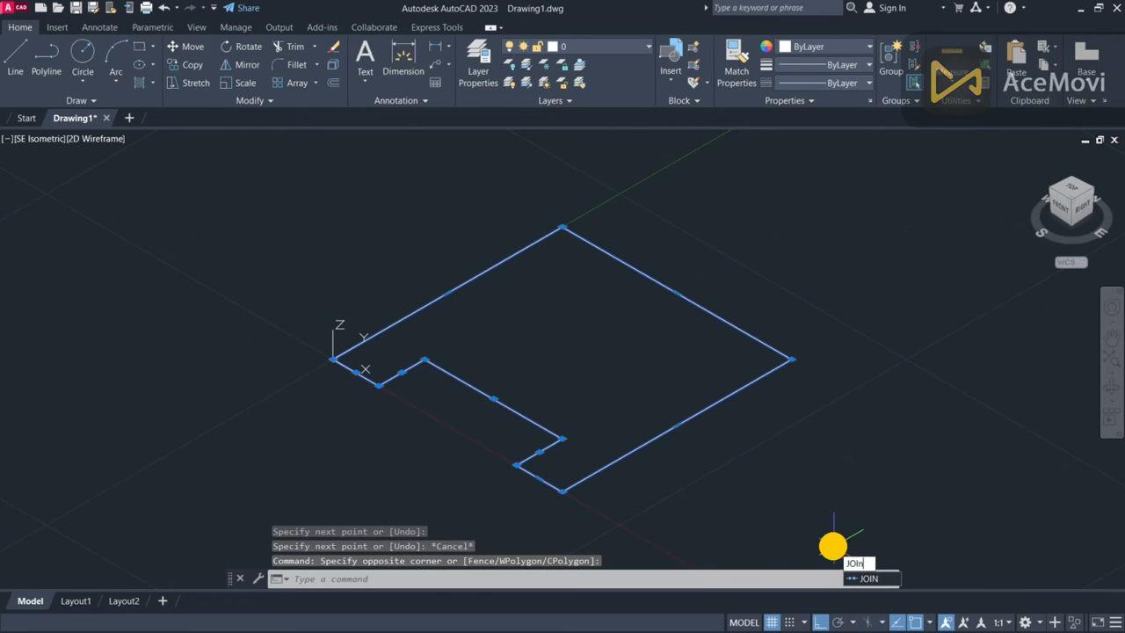
{"action": "key", "text": "Return"}
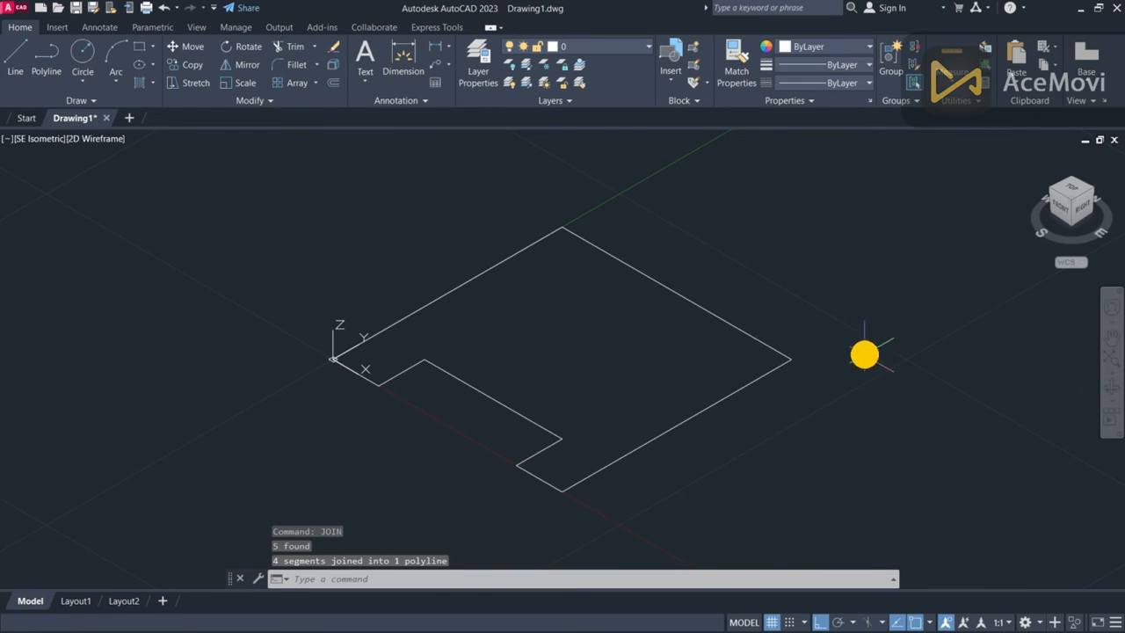
- Extrude the notched profile 20 mm upward into a solid
{"action": "type", "text": "ex"}
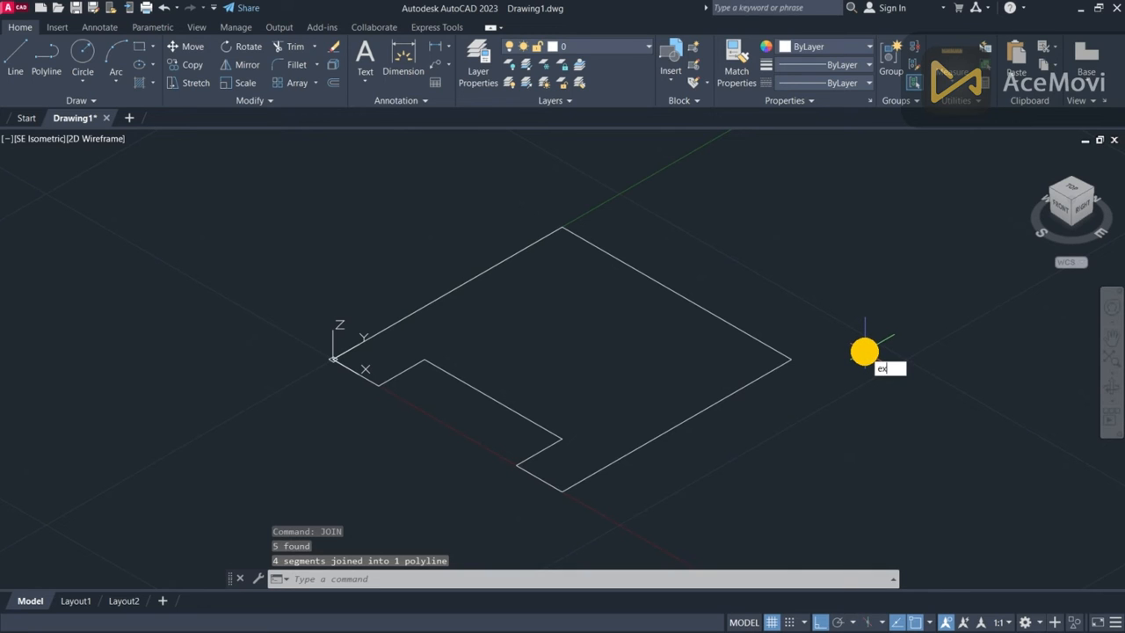
{"action": "type", "text": "t"}
{"action": "key", "text": "Return"}
{"action": "left_click", "coordinate": [741, 391]}
{"action": "key", "text": "Return"}
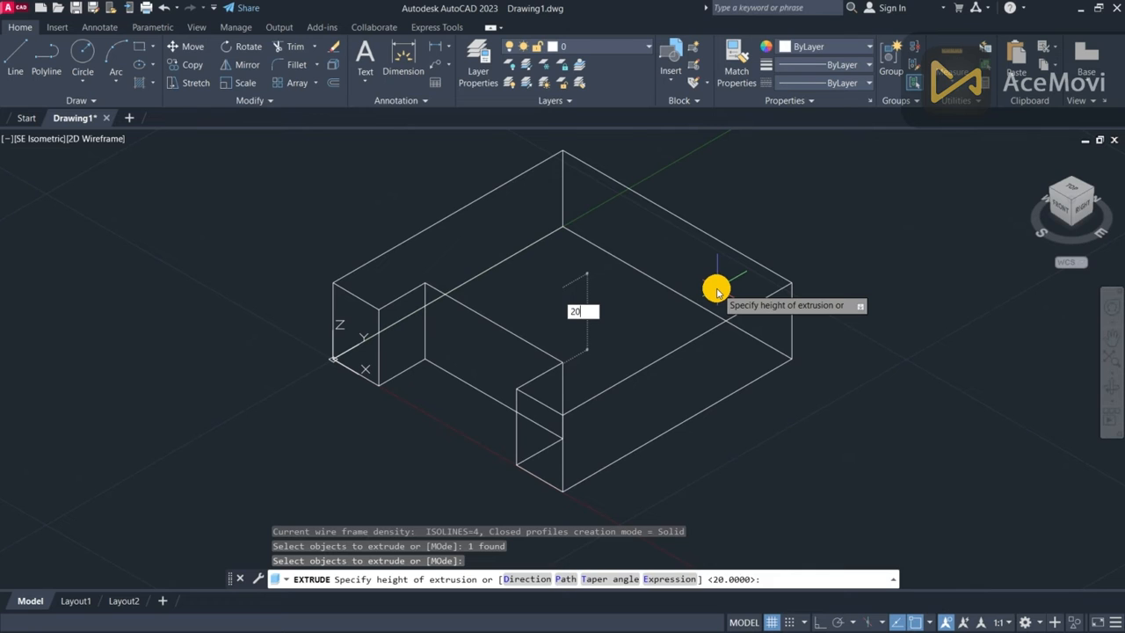
{"action": "type", "text": "20"}
{"action": "key", "text": "Return"}
{"action": "scroll", "coordinate": [695, 258], "scroll_direction": "down", "scroll_amount": 5}
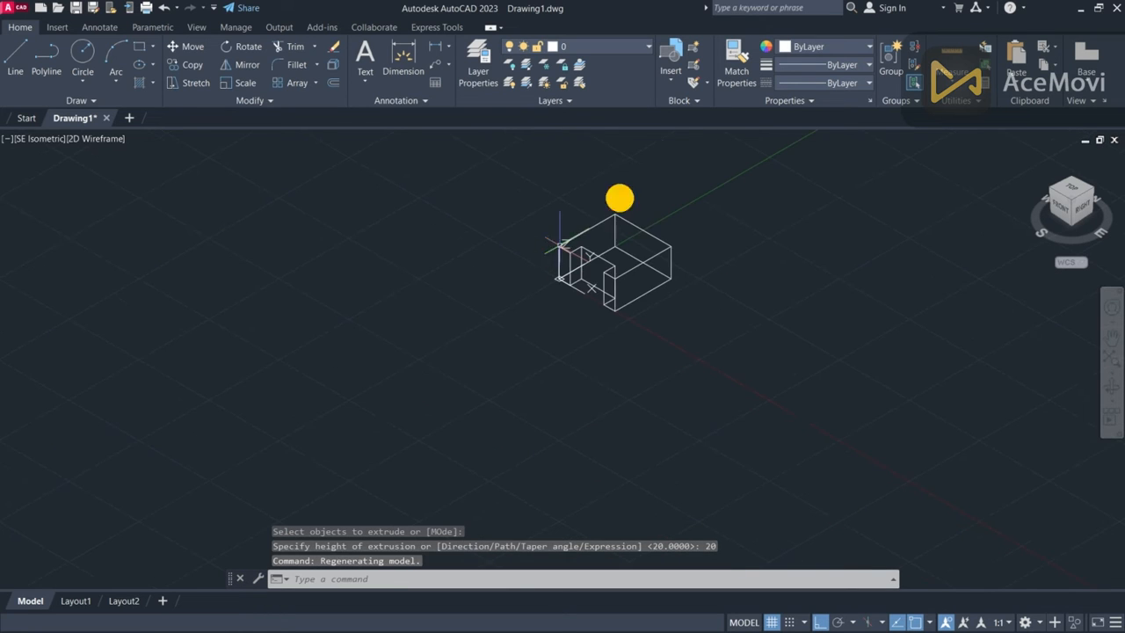
{"action": "scroll", "coordinate": [694, 164], "scroll_direction": "up", "scroll_amount": 5}
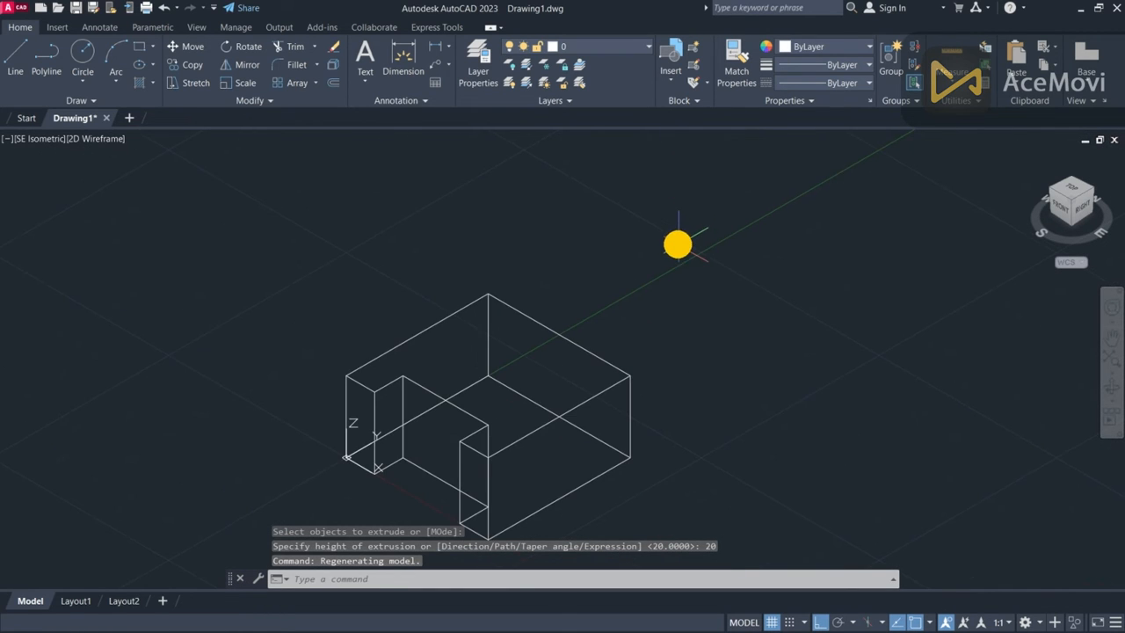
{"action": "type", "text": "l"}
{"action": "key", "text": "Return"}
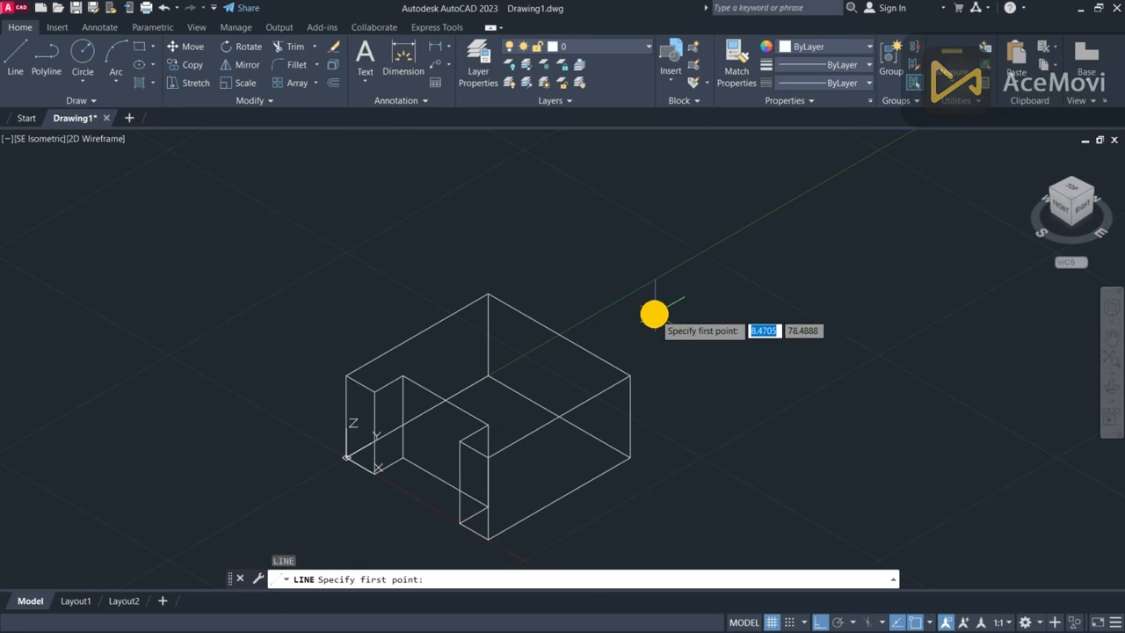
{"action": "left_click", "coordinate": [629, 376]}
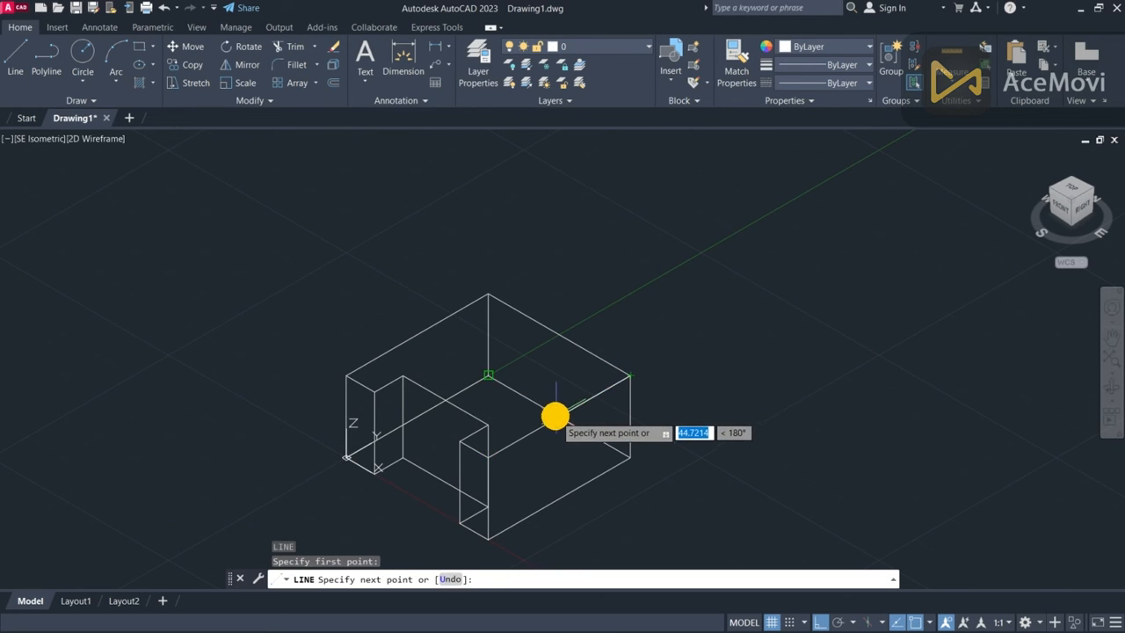
{"action": "type", "text": "2"}
{"action": "key", "text": "Return"}
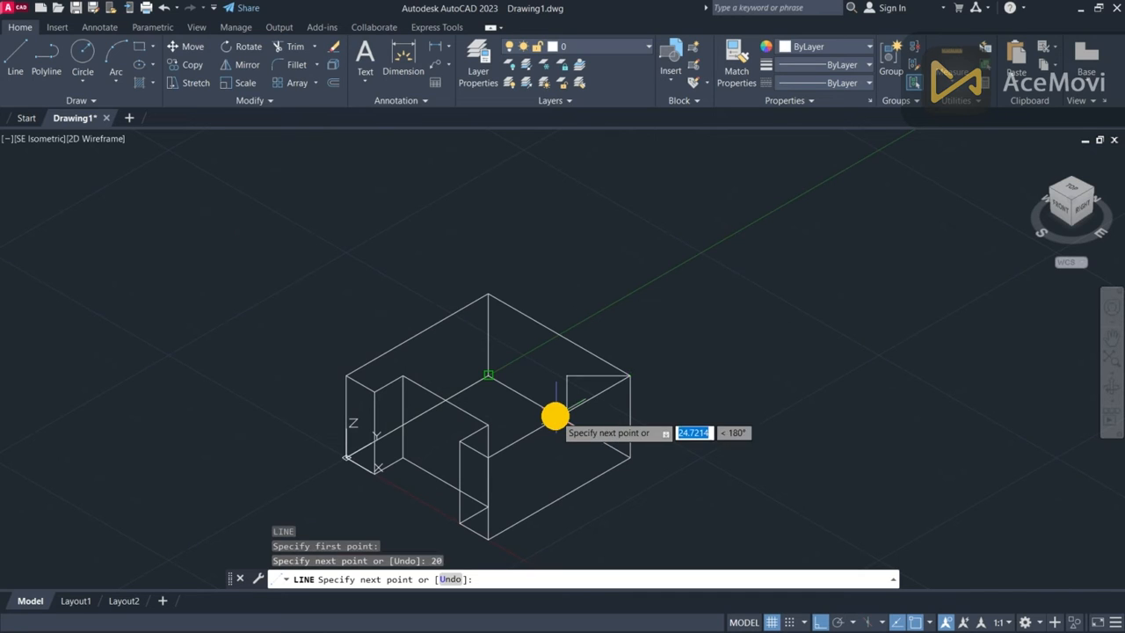
{"action": "key", "text": "Return"}
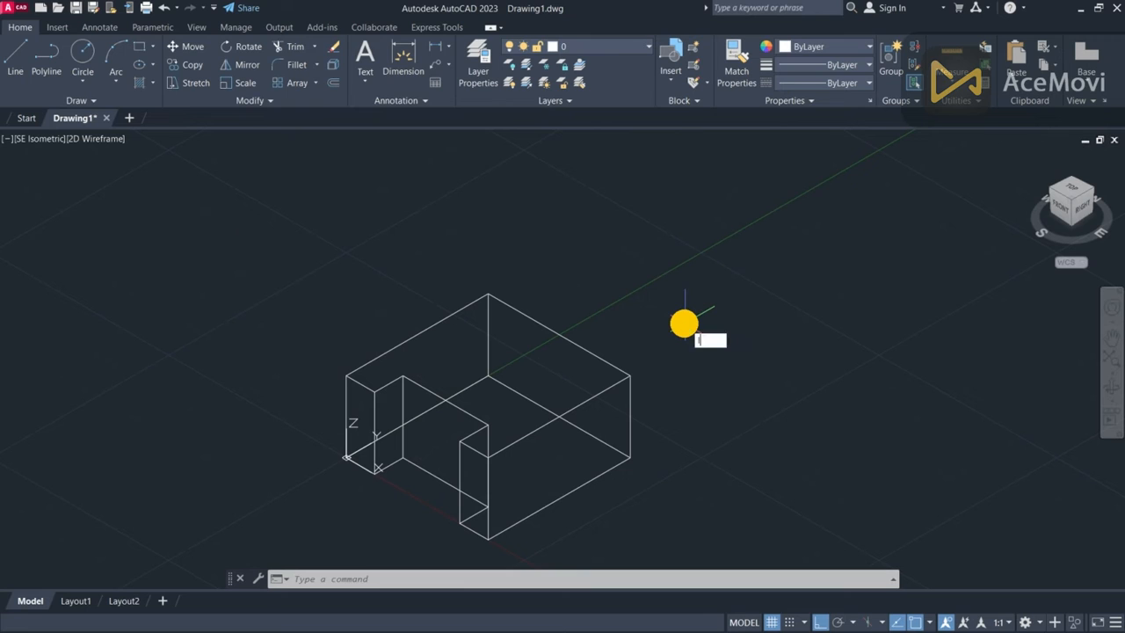
- Draw a 15 mm line from the solid's top corner at 40,40,20 along its rear top edge
{"action": "key", "text": "Return"}
{"action": "left_click", "coordinate": [630, 376]}
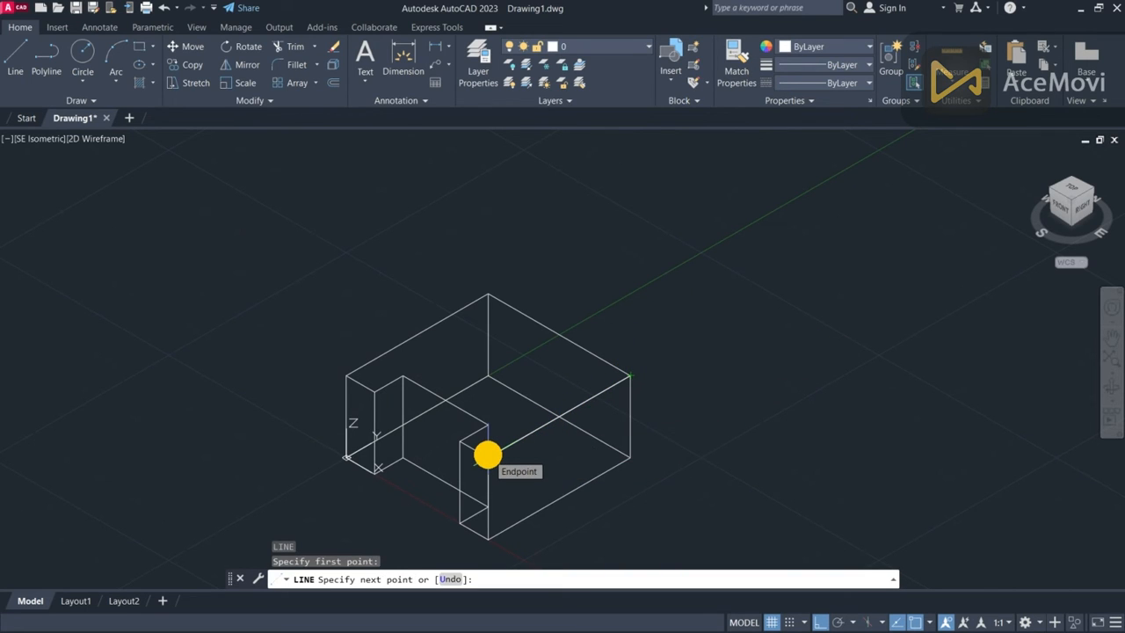
{"action": "left_click", "coordinate": [488, 455]}
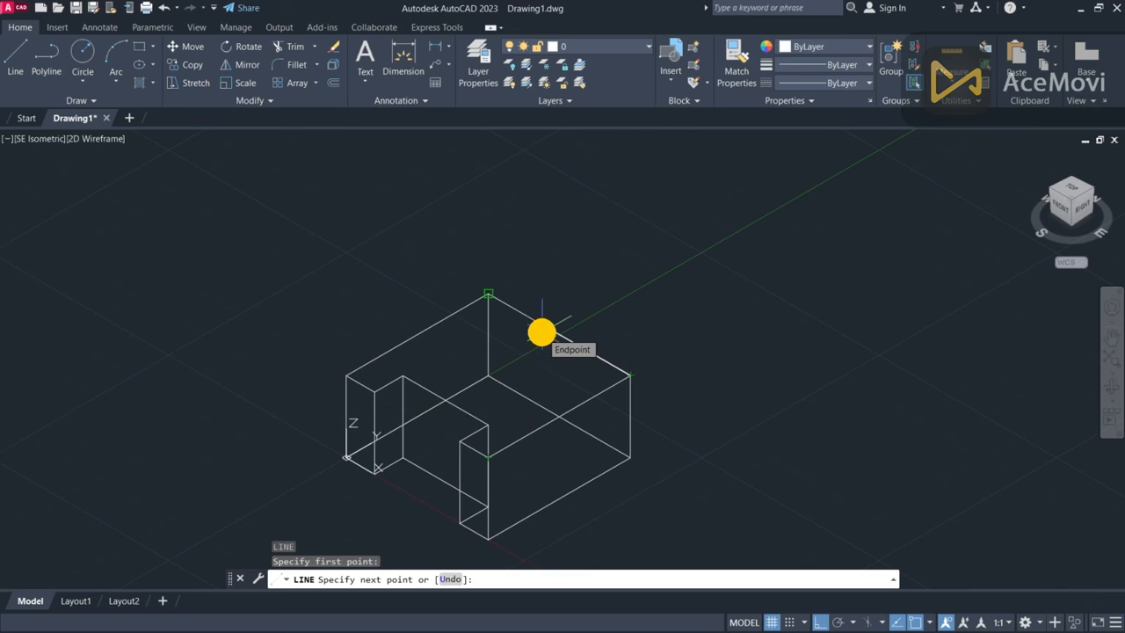
{"action": "type", "text": "15"}
{"action": "key", "text": "Return"}
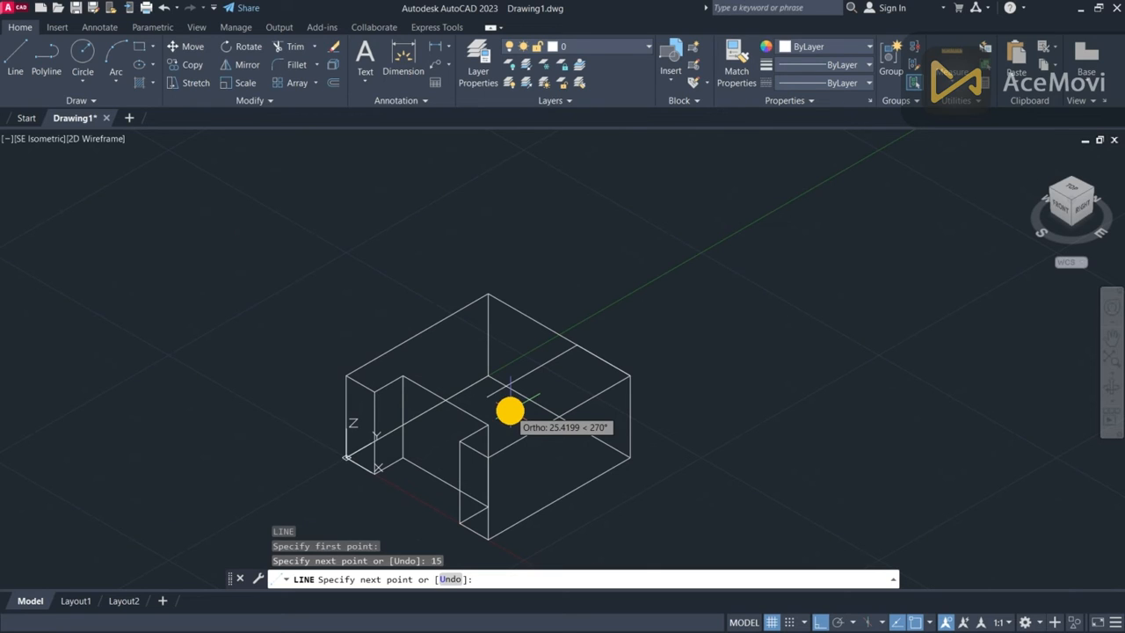
{"action": "key", "text": "Return"}
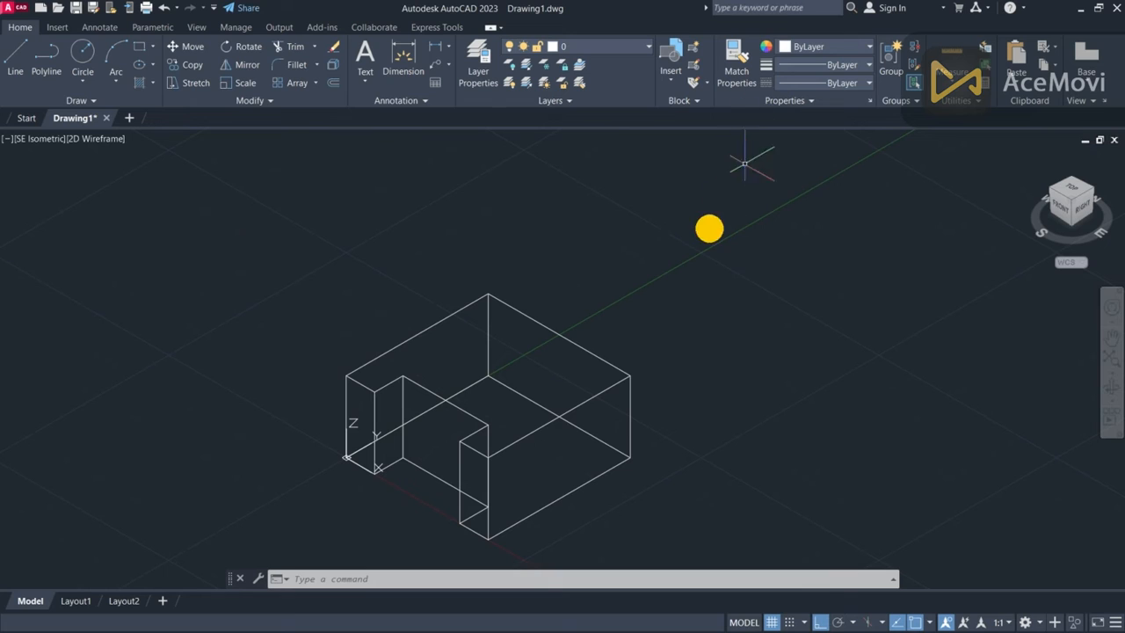
{"action": "key", "text": "Return"}
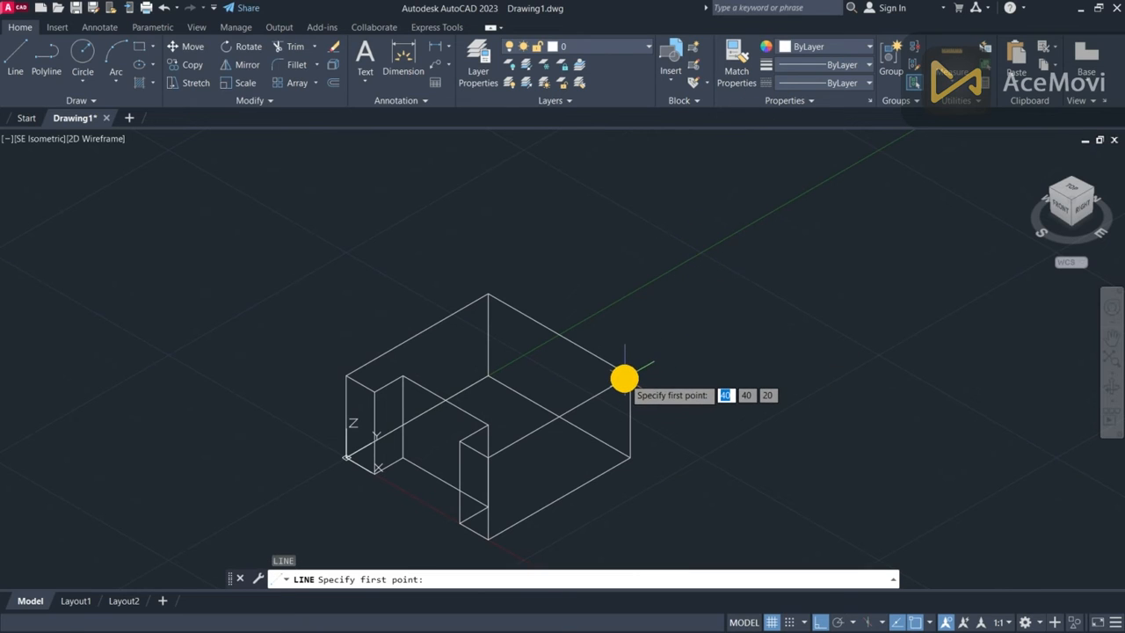
{"action": "left_click", "coordinate": [626, 377]}
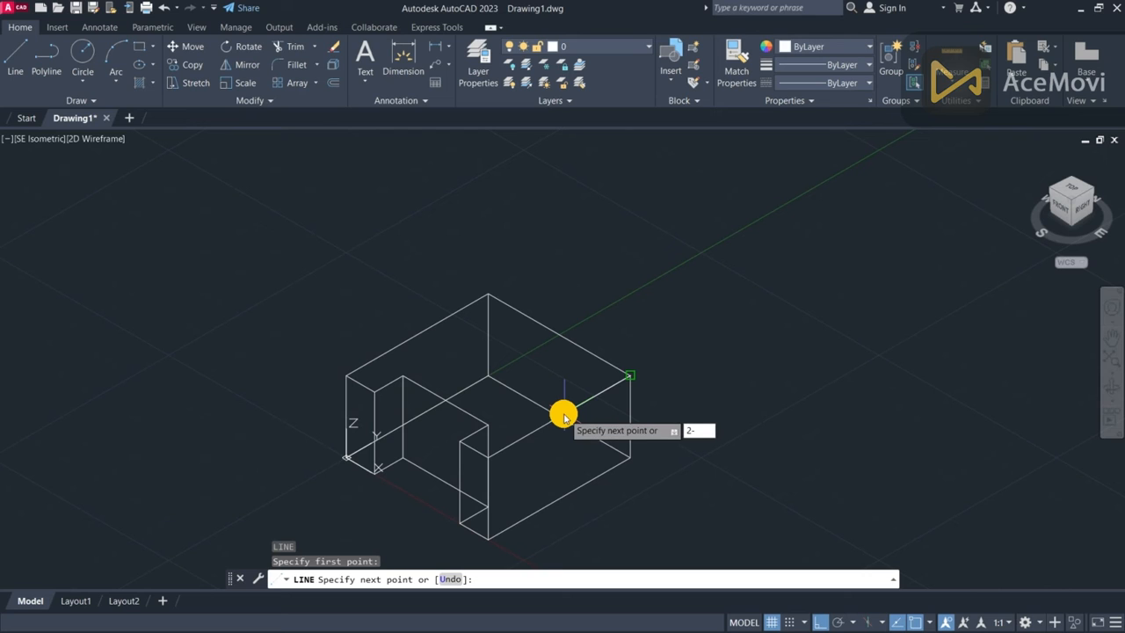
{"action": "type", "text": "20"}
{"action": "key", "text": "Return"}
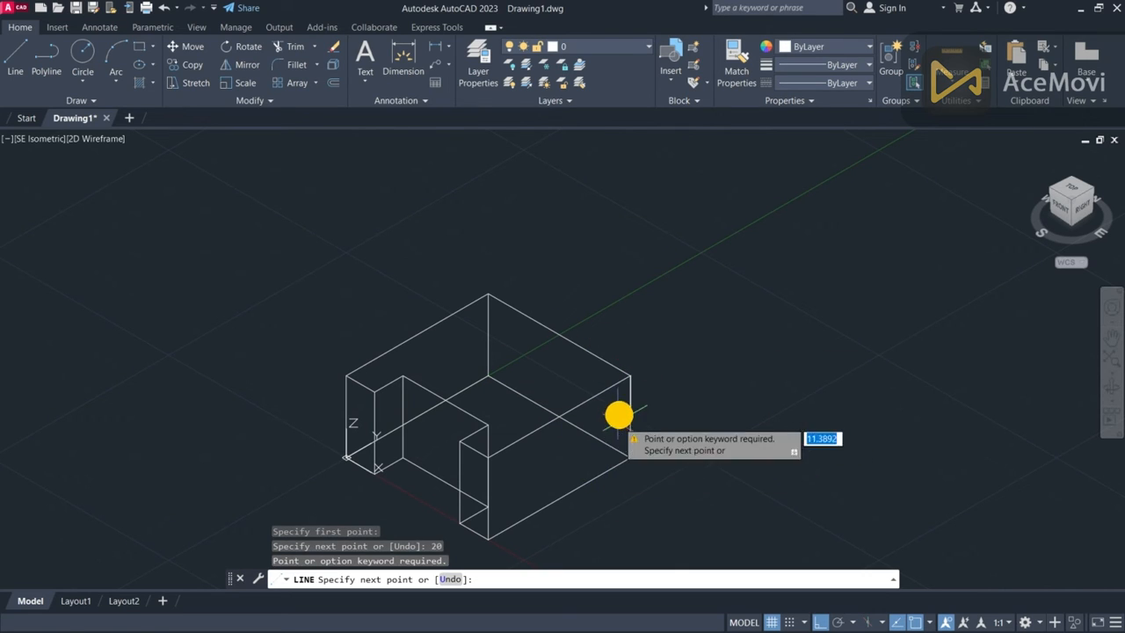
{"action": "key", "text": "Escape"}
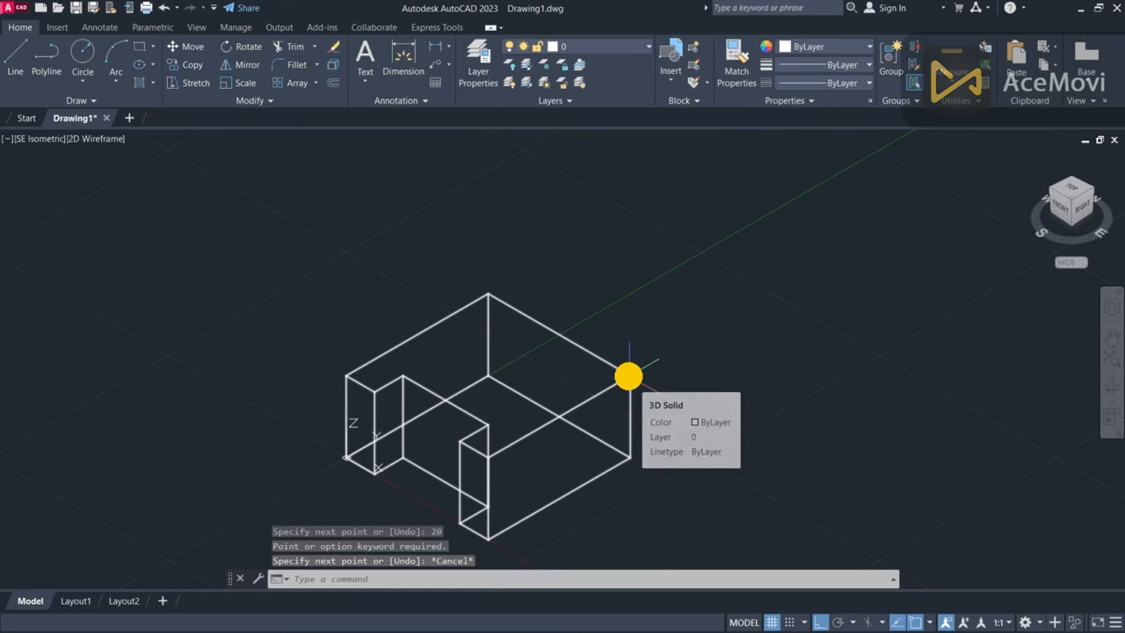
- Draw a closed 20 by 15 mm rectangle of lines on the block's top face, starting at corner 40,40,20 with the 20 mm side along the side edge
{"action": "key", "text": "Return"}
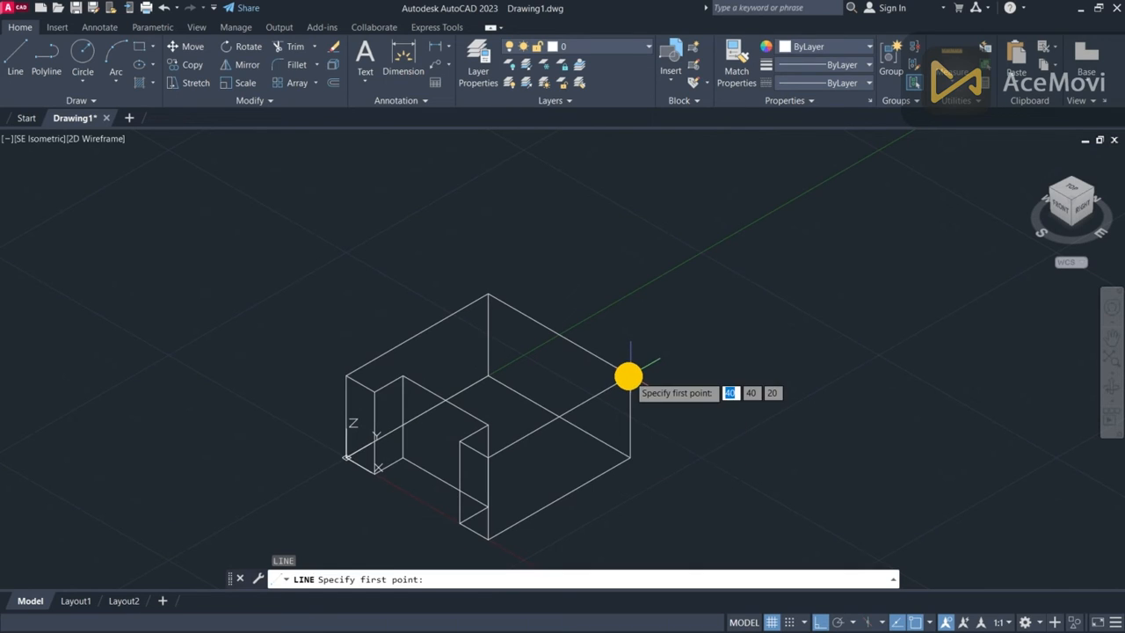
{"action": "left_click", "coordinate": [628, 375]}
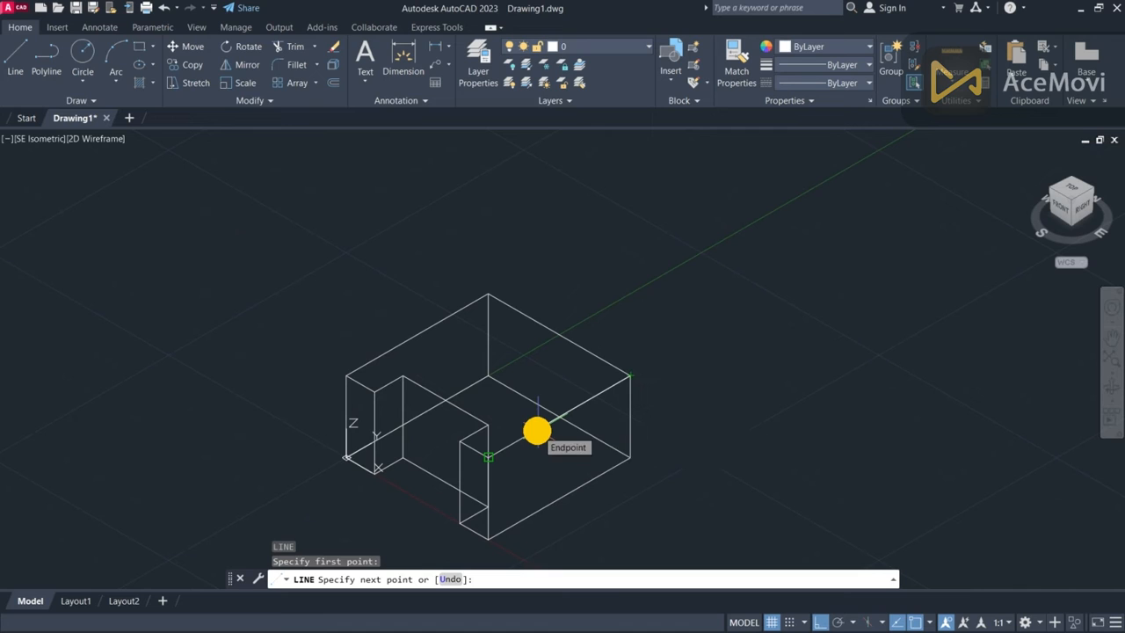
{"action": "type", "text": "20"}
{"action": "key", "text": "Return"}
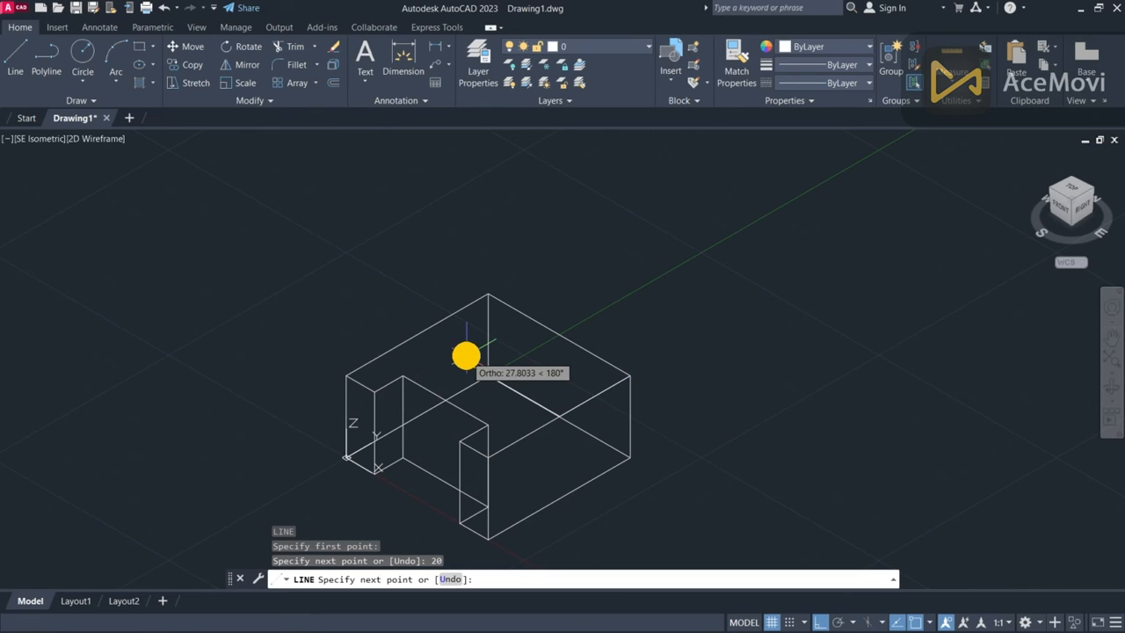
{"action": "type", "text": "15"}
{"action": "key", "text": "Return"}
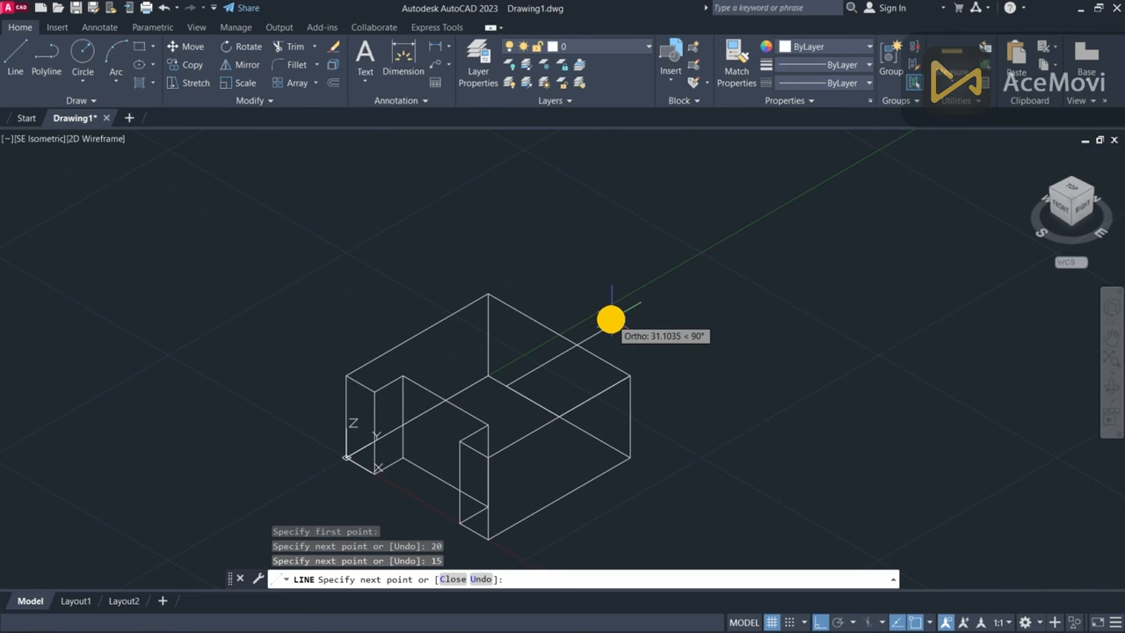
{"action": "type", "text": "20"}
{"action": "key", "text": "Return"}
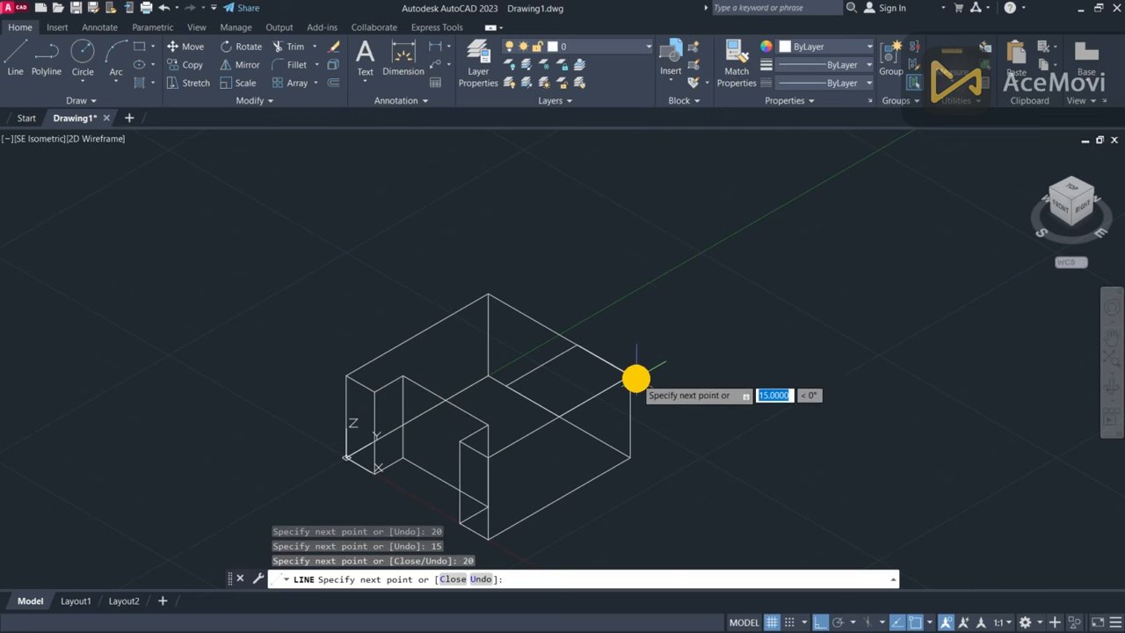
{"action": "type", "text": "15"}
{"action": "key", "text": "Return"}
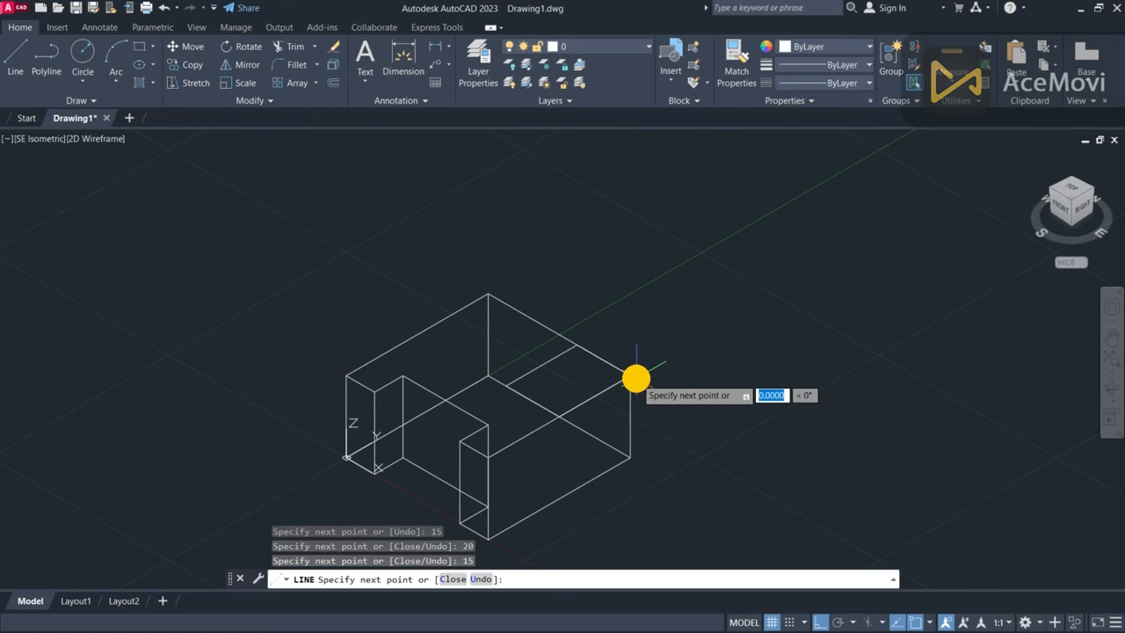
{"action": "key", "text": "Escape"}
- Join the four lines of the rectangle on the top face into one polyline
{"action": "left_click", "coordinate": [608, 361]}
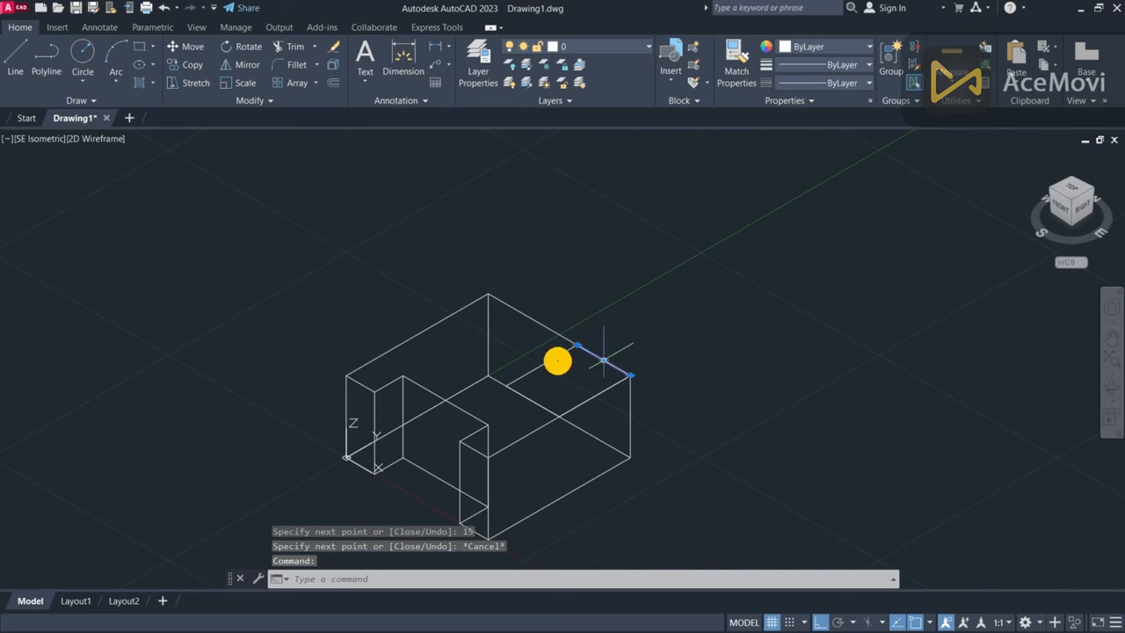
{"action": "left_click", "coordinate": [540, 369]}
{"action": "left_click", "coordinate": [535, 401]}
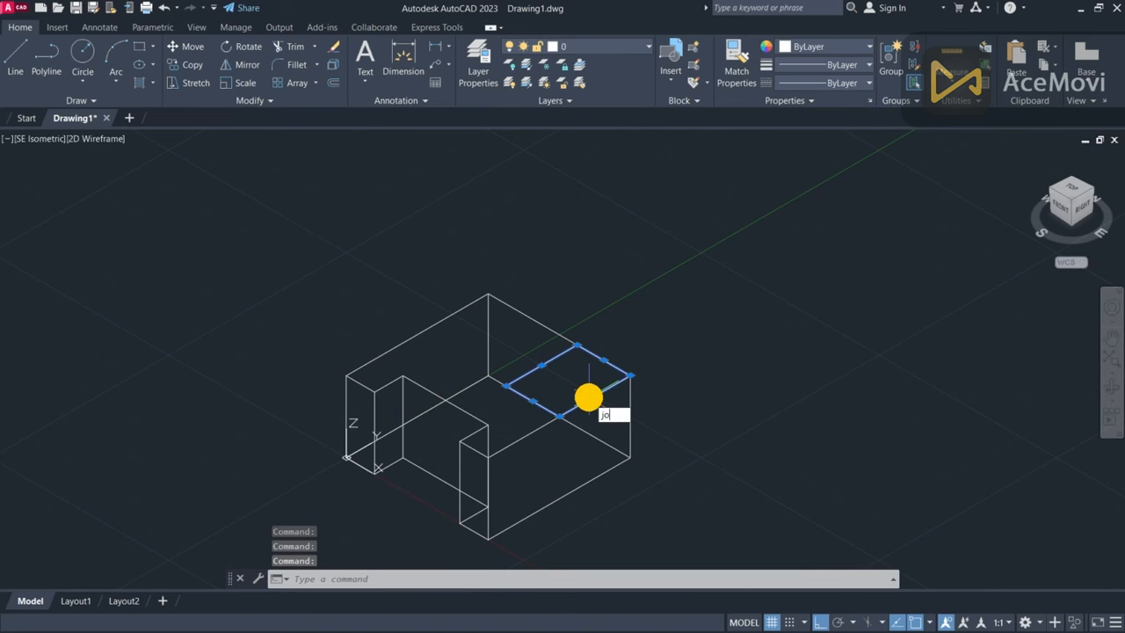
{"action": "key", "text": "Return"}
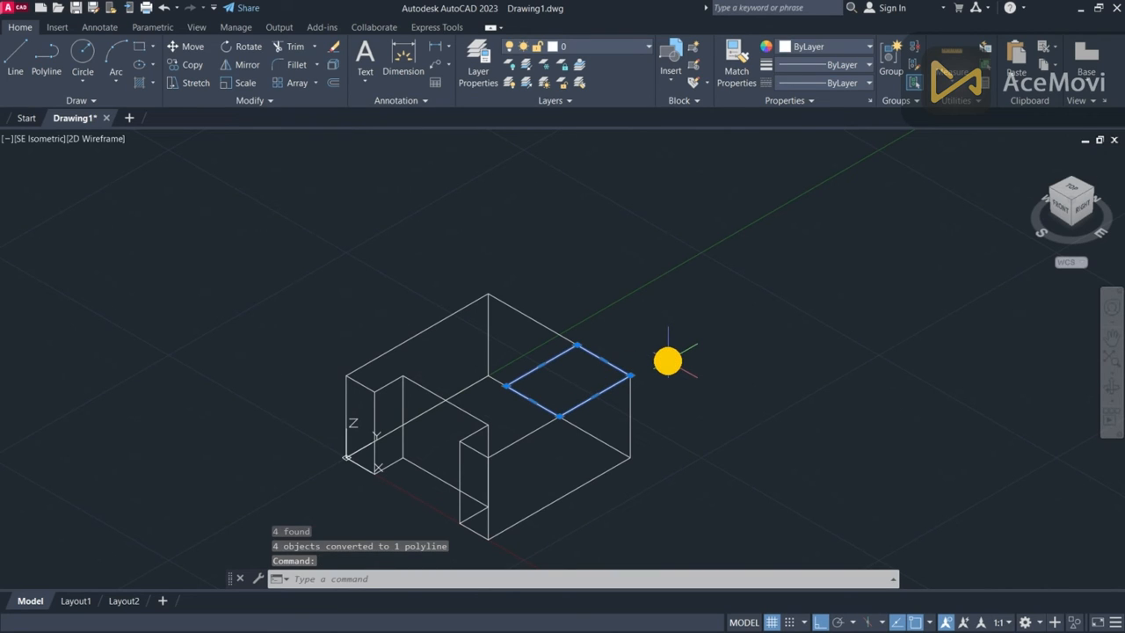
- Extrude the joined rectangle 20 mm upward from the block's top face
{"action": "type", "text": "ext"}
{"action": "key", "text": "Return"}
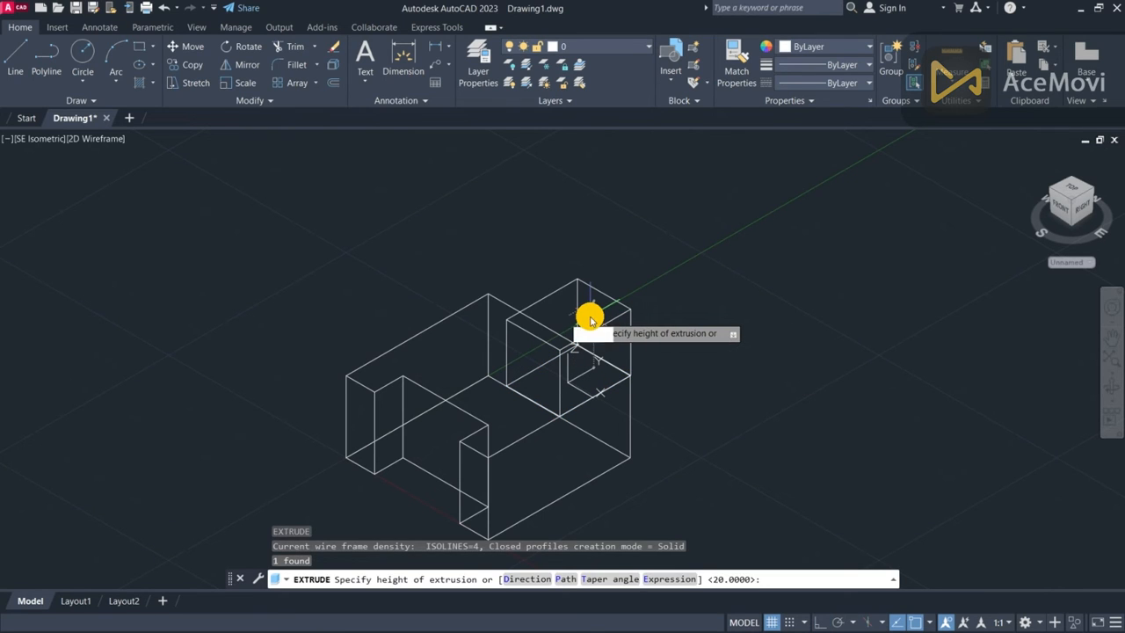
{"action": "key", "text": "Return"}
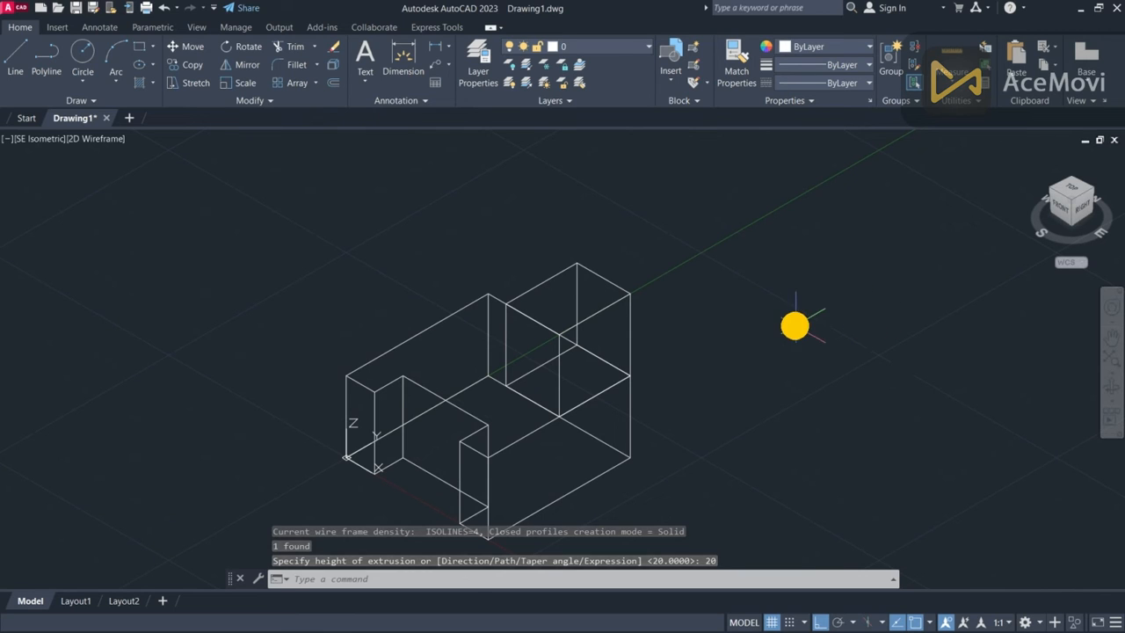
- Draw a triangle on the small block's outer side face, linking its upper rear, lower front and upper front corners
{"action": "type", "text": "l"}
{"action": "key", "text": "Return"}
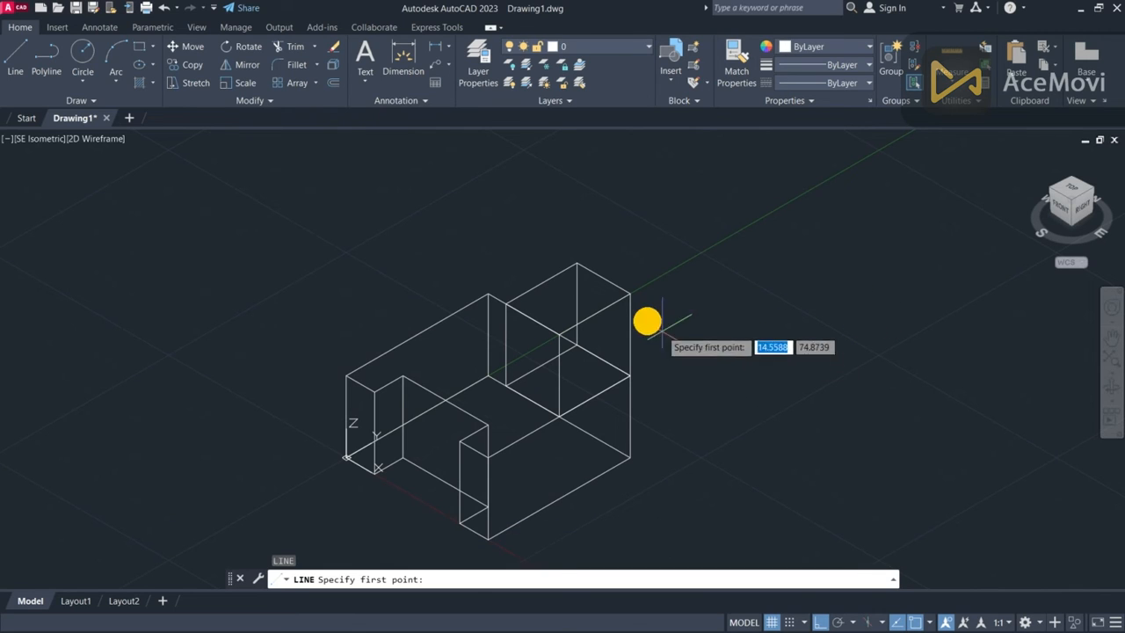
{"action": "left_click", "coordinate": [630, 293]}
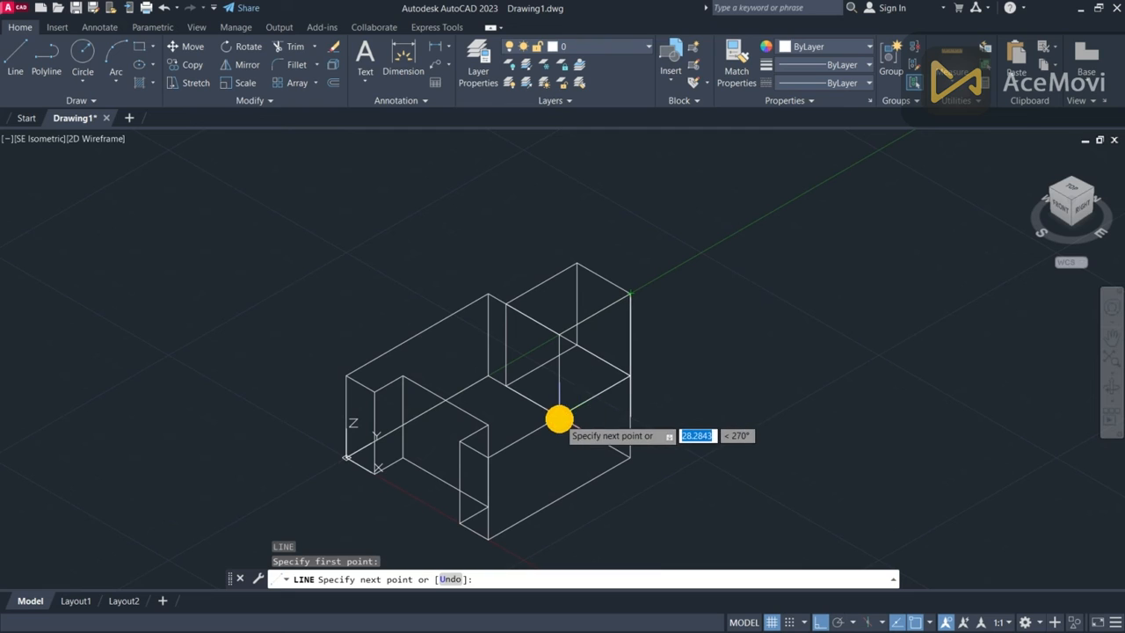
{"action": "left_click", "coordinate": [559, 415]}
{"action": "left_click", "coordinate": [559, 334]}
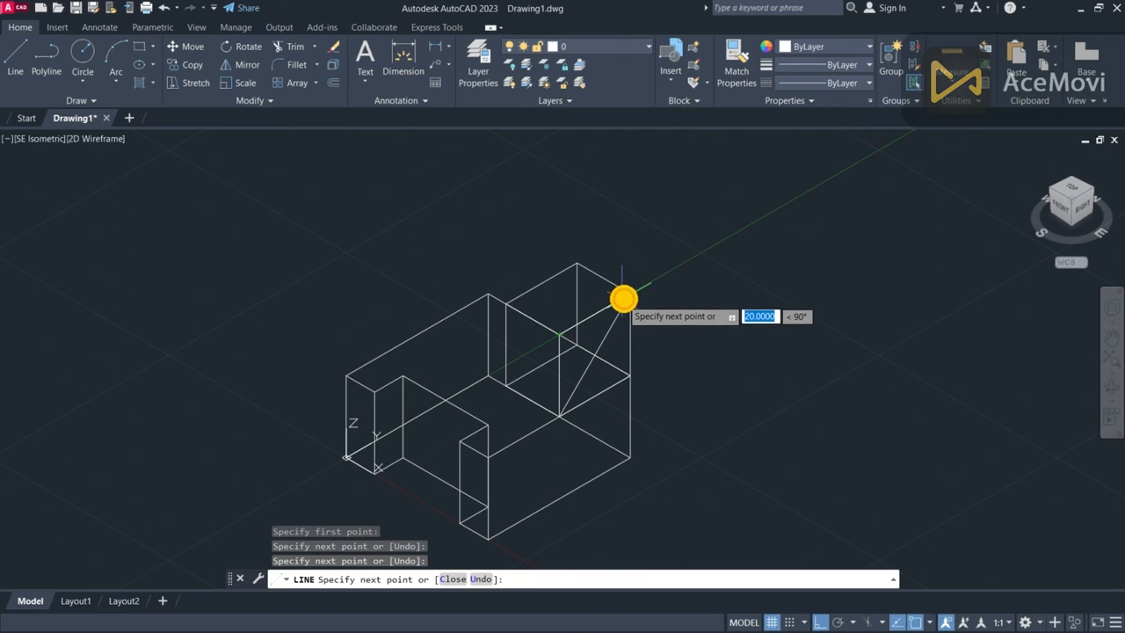
{"action": "left_click", "coordinate": [629, 295]}
{"action": "key", "text": "Escape"}
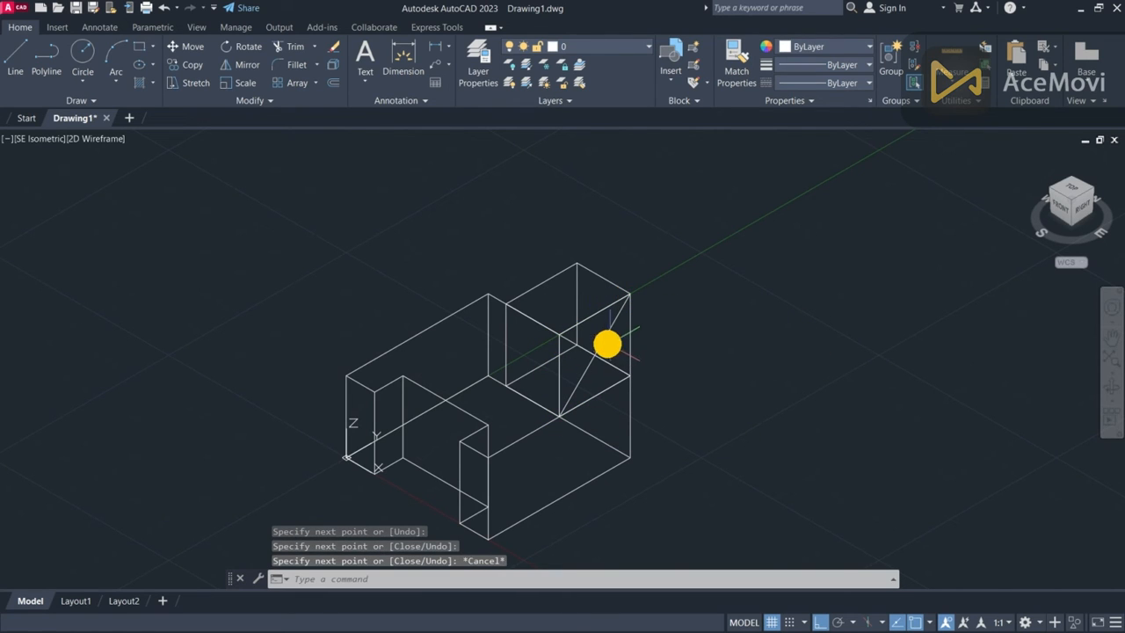
- Join the triangle's three lines into one polyline
{"action": "left_click", "coordinate": [604, 341]}
{"action": "left_click", "coordinate": [574, 326]}
{"action": "left_click", "coordinate": [559, 364]}
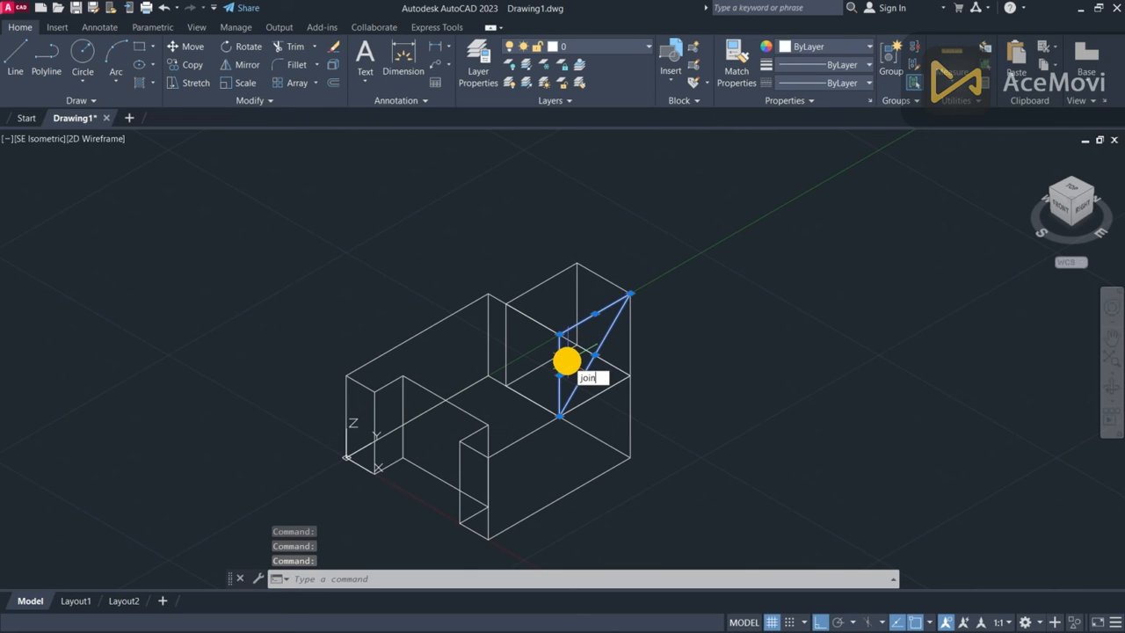
{"action": "key", "text": "Return"}
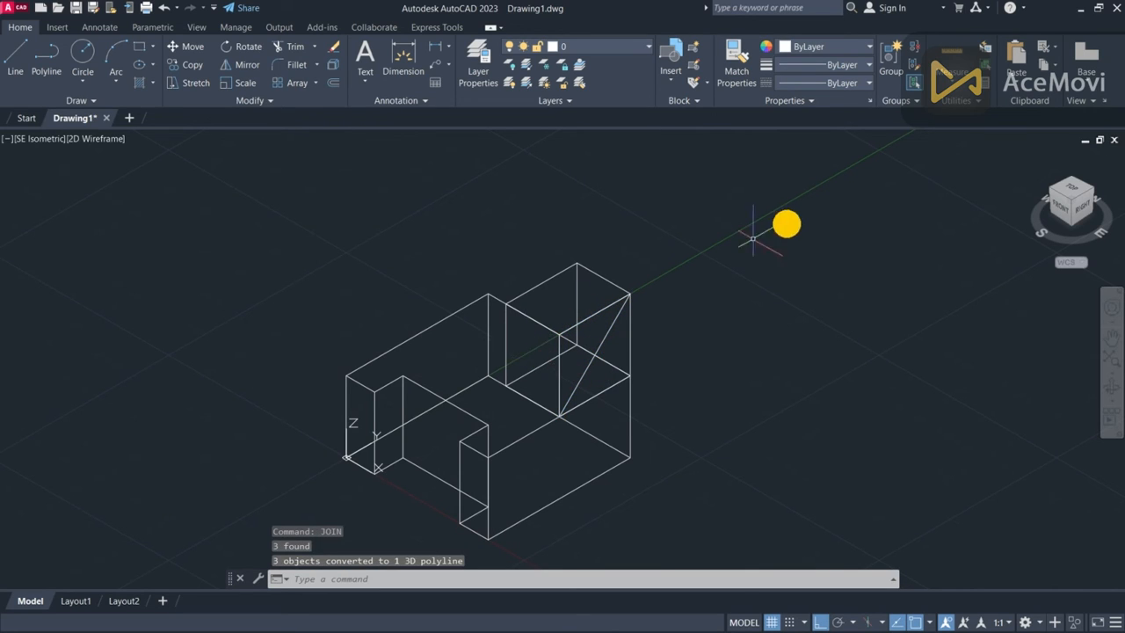
- Extrude the triangle 15 mm across the width of the small block
{"action": "type", "text": "ex"}
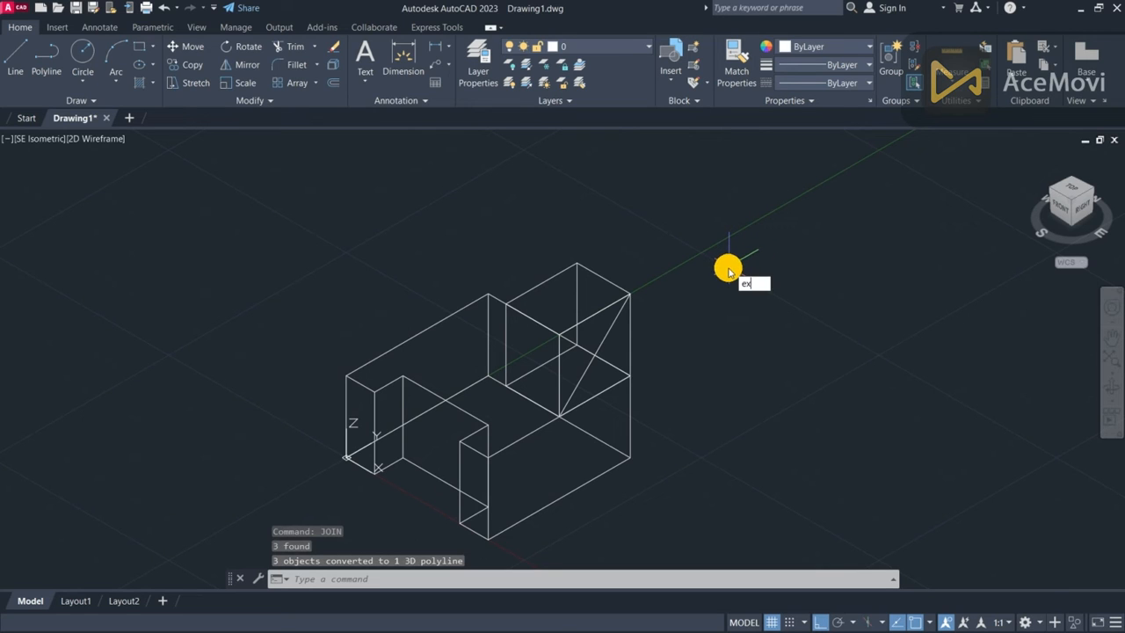
{"action": "type", "text": "t"}
{"action": "key", "text": "Return"}
{"action": "left_click", "coordinate": [594, 310]}
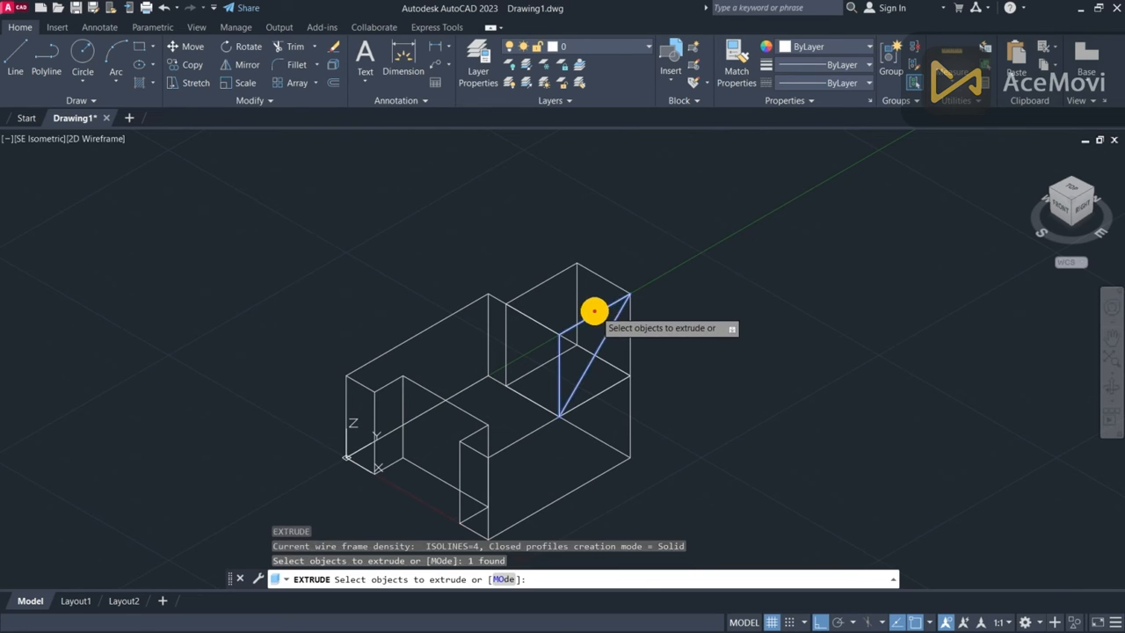
{"action": "key", "text": "Return"}
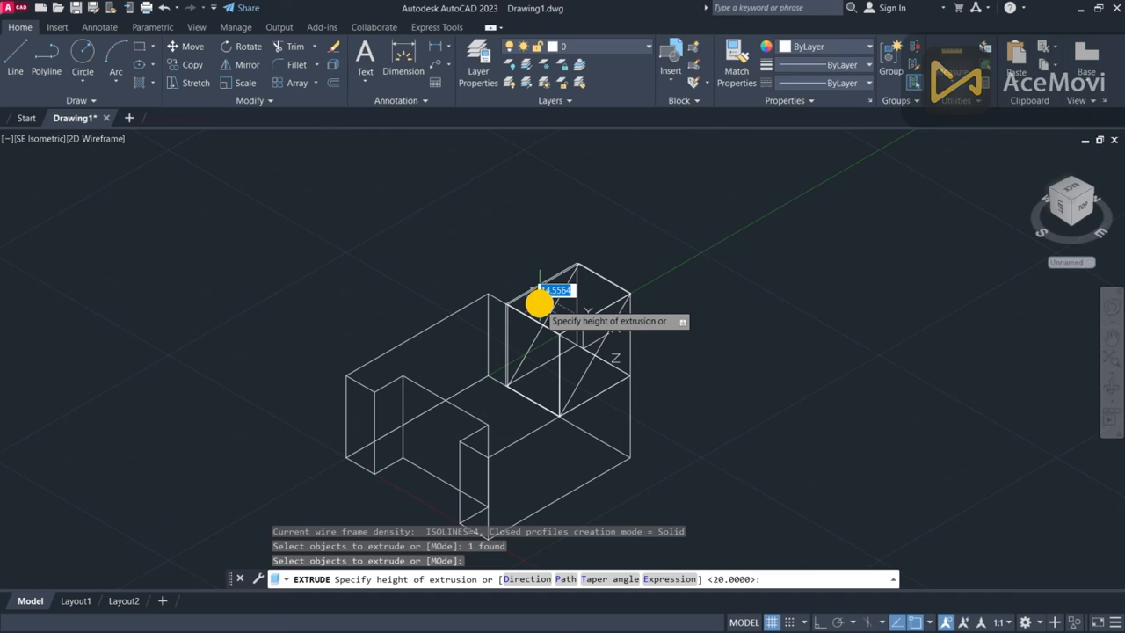
{"action": "type", "text": "15"}
{"action": "key", "text": "Return"}
{"action": "key", "text": "Escape"}
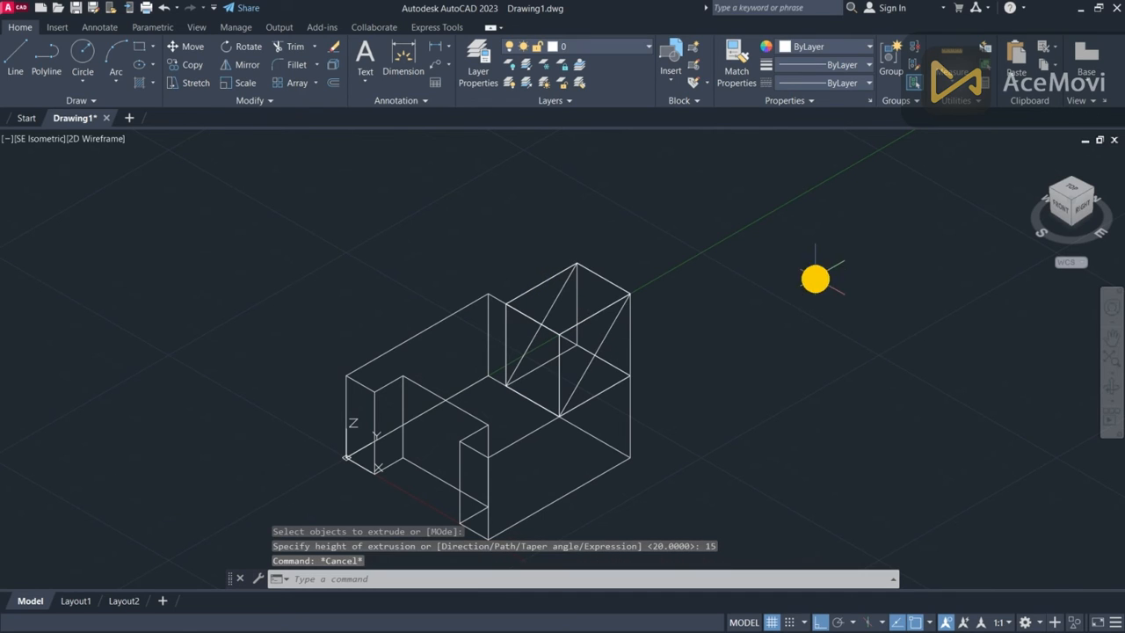
- Subtract the triangular prism from the small block to leave a sloped wedge
{"action": "type", "text": "su"}
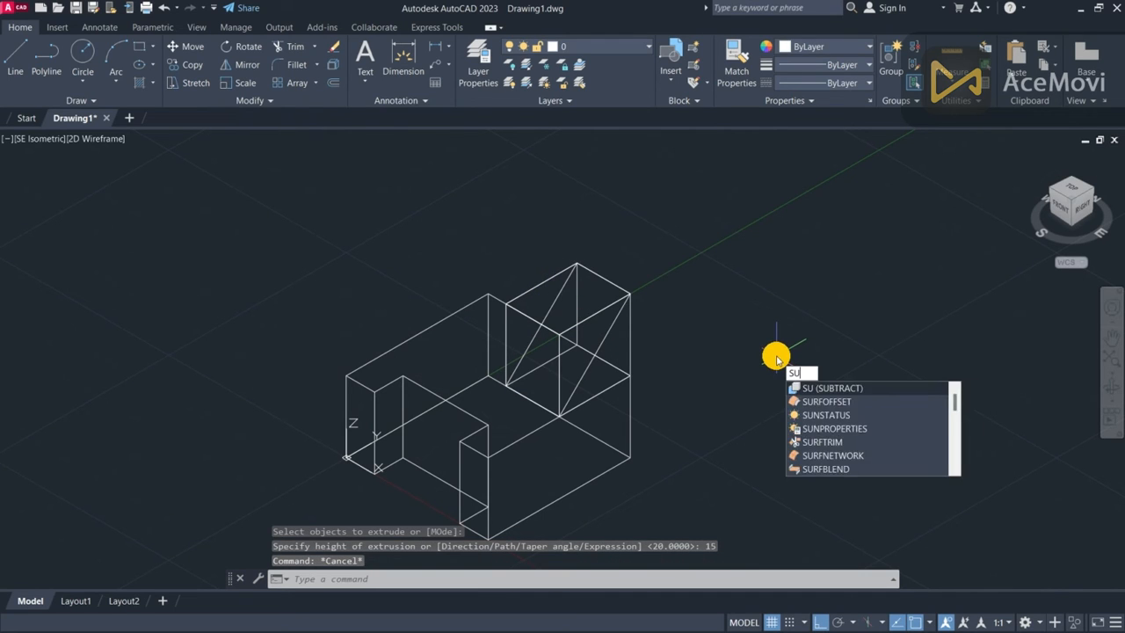
{"action": "key", "text": "Return"}
{"action": "left_click", "coordinate": [627, 351]}
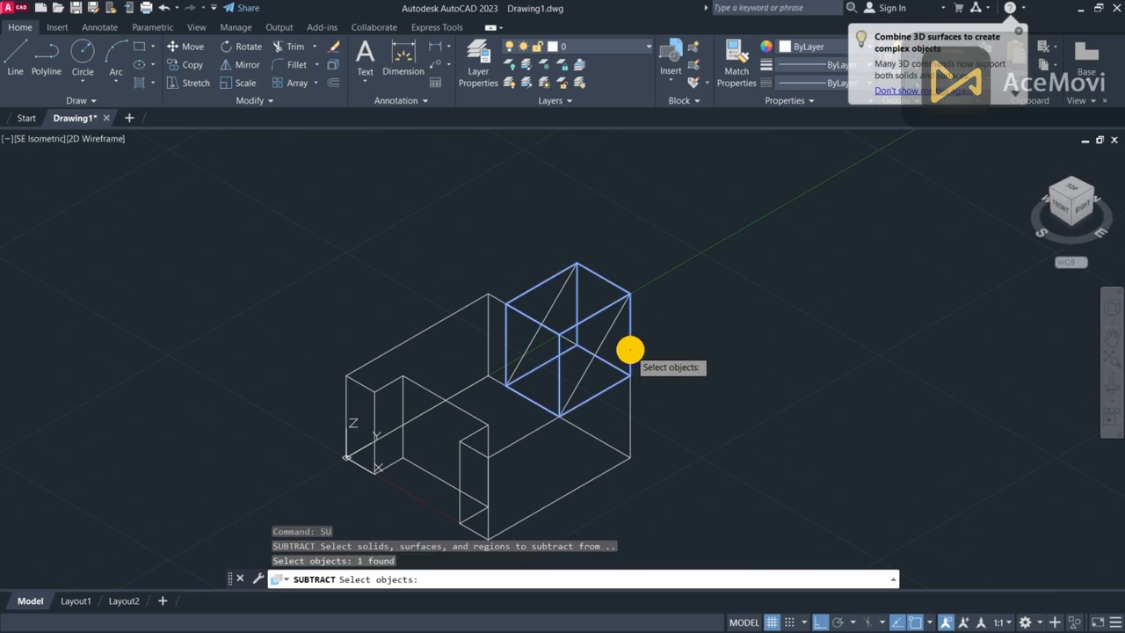
{"action": "key", "text": "Return"}
{"action": "left_click", "coordinate": [605, 331]}
{"action": "key", "text": "Return"}
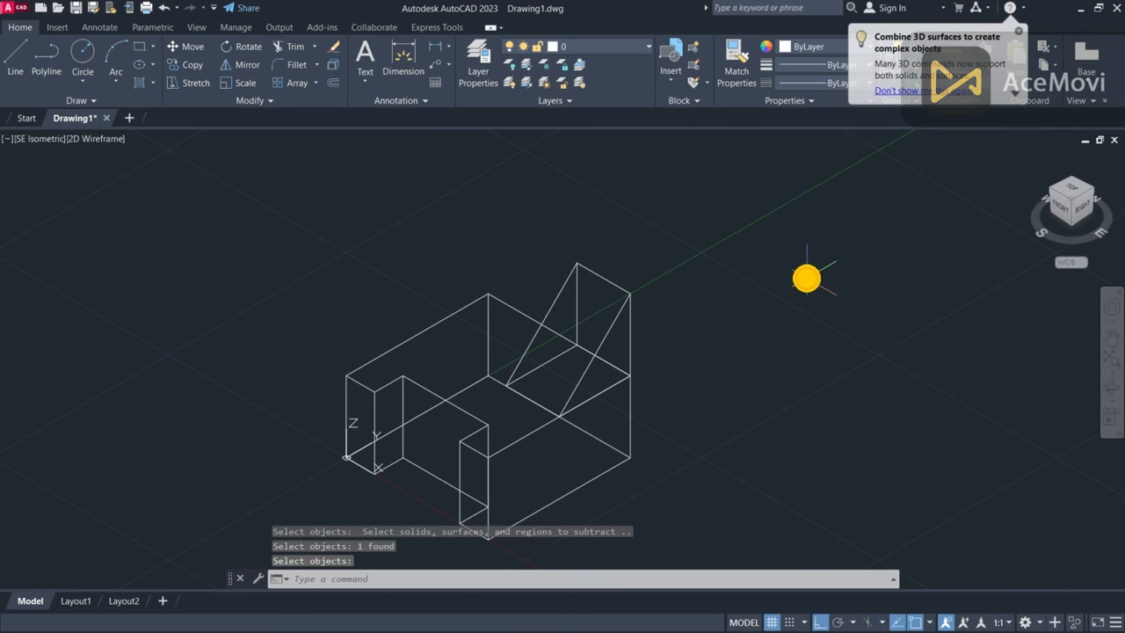
{"action": "key", "text": "Escape"}
- Copy the wedge 25 mm from its inner rear bottom corner to the base's opposite rear top corner
{"action": "left_click", "coordinate": [445, 234]}
{"action": "left_click", "coordinate": [735, 419]}
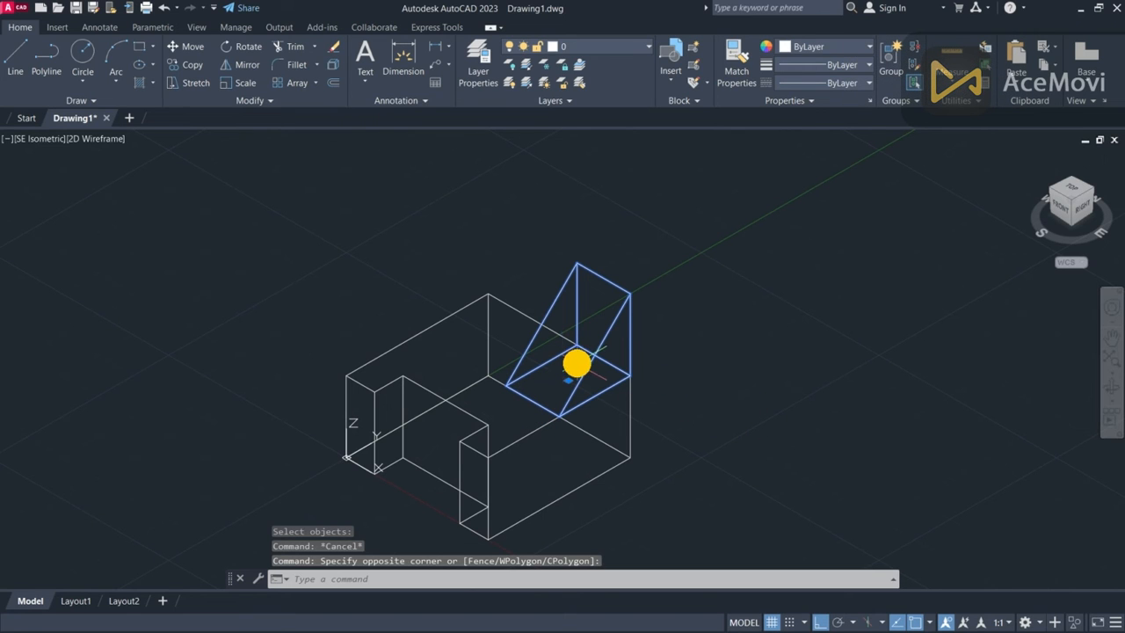
{"action": "right_click", "coordinate": [575, 347]}
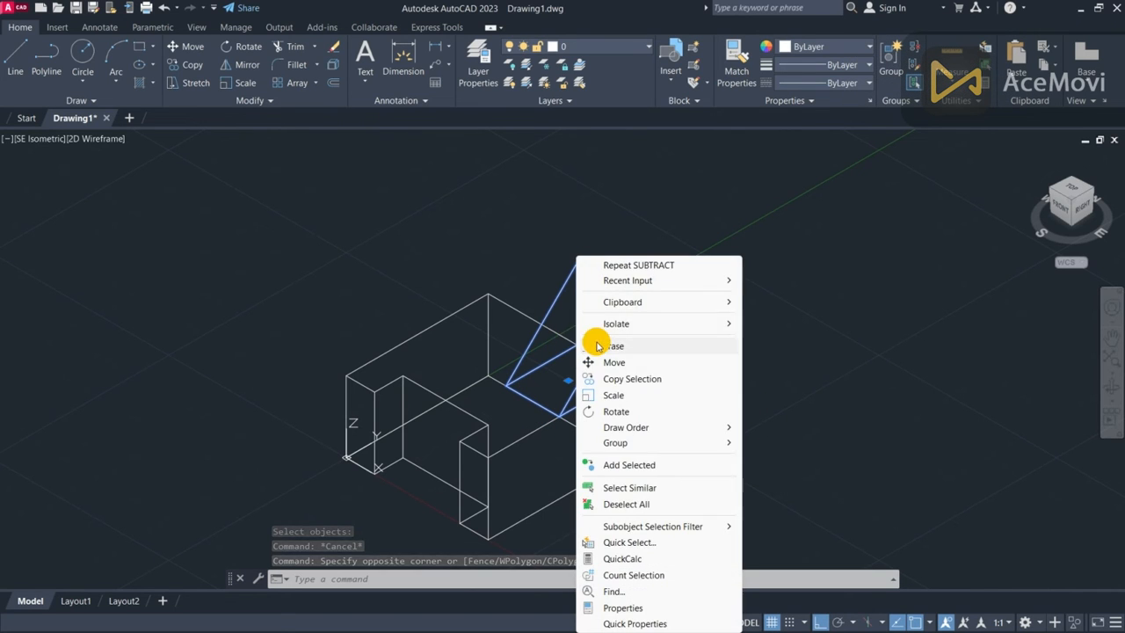
{"action": "left_click", "coordinate": [645, 377]}
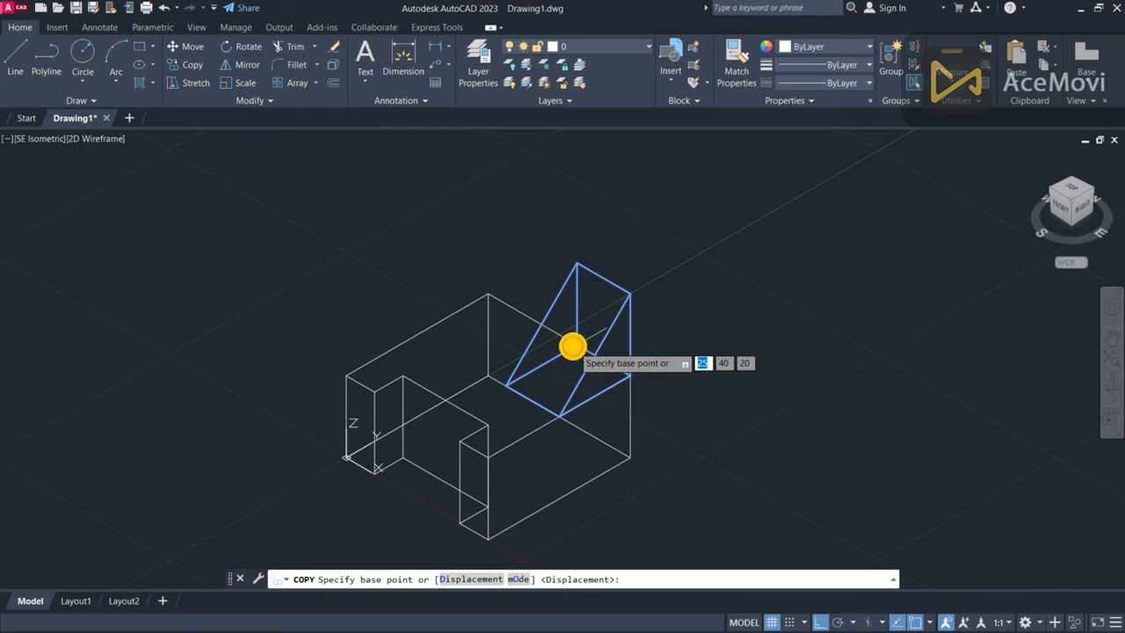
{"action": "left_click", "coordinate": [574, 346]}
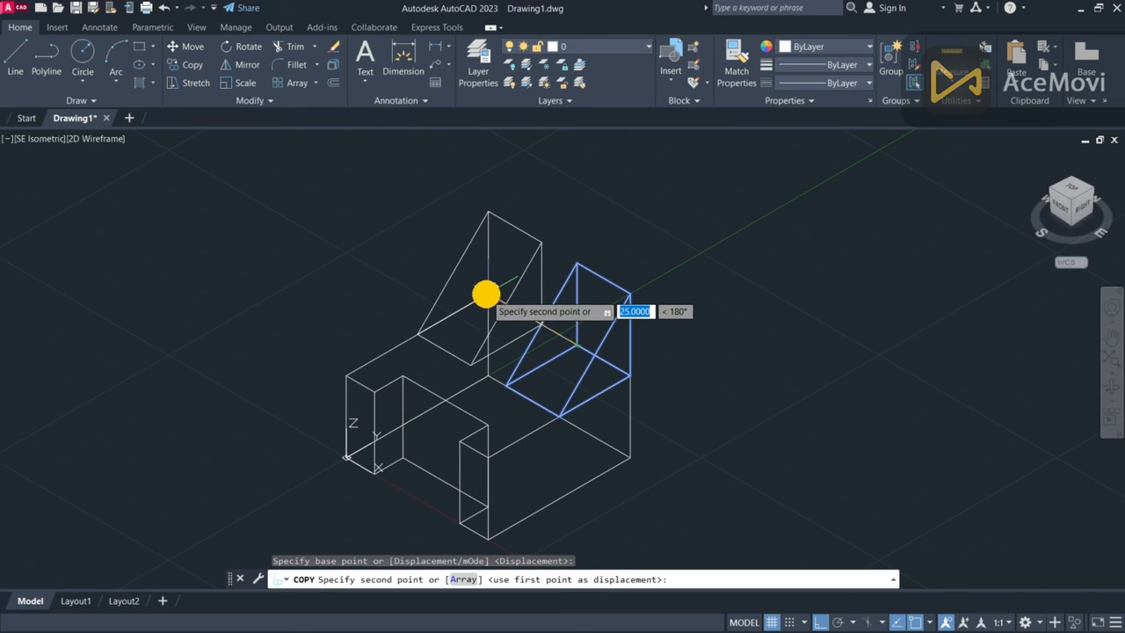
{"action": "left_click", "coordinate": [486, 298]}
{"action": "key", "text": "Escape"}
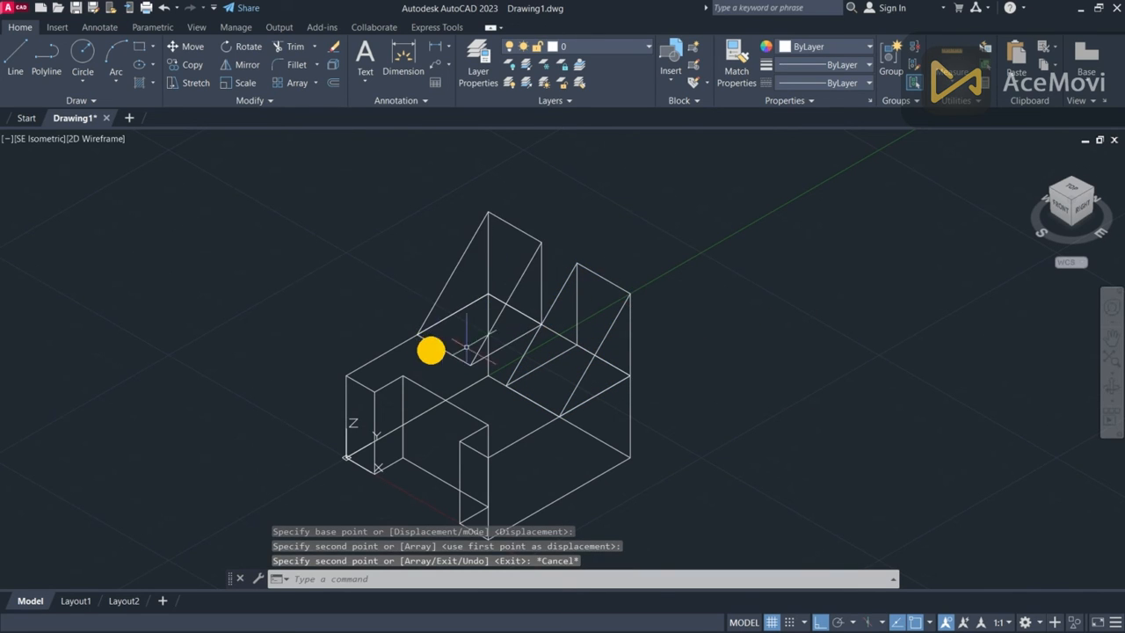
- Union the notched base block and both wedges into a single solid
{"action": "scroll", "coordinate": [406, 347], "scroll_direction": "down", "scroll_amount": 2}
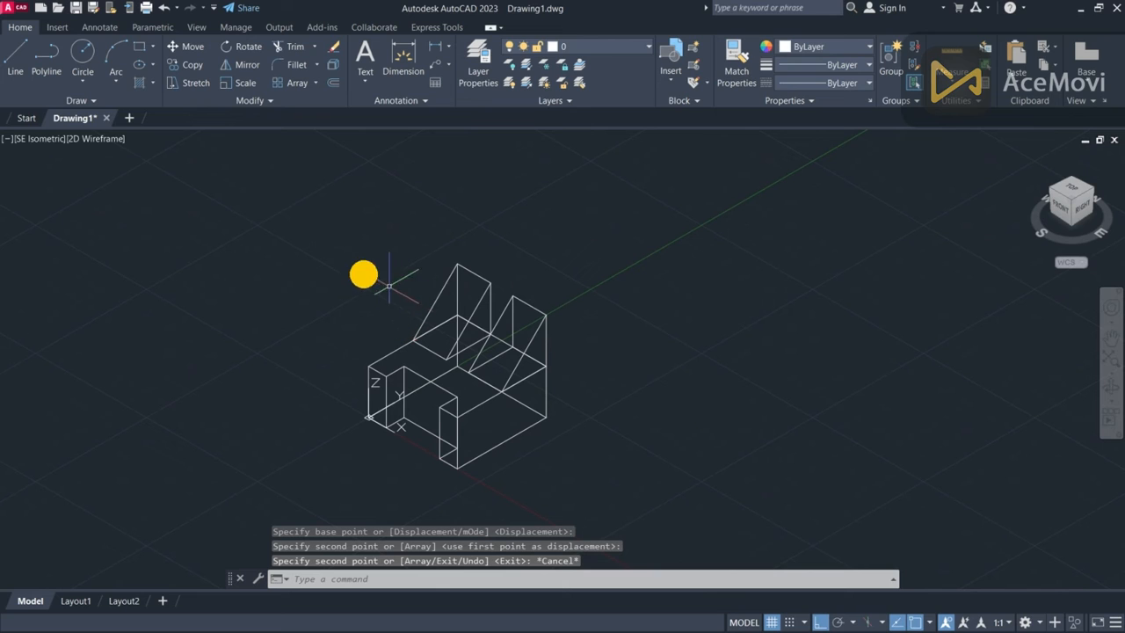
{"action": "left_click", "coordinate": [318, 245]}
{"action": "left_click", "coordinate": [668, 485]}
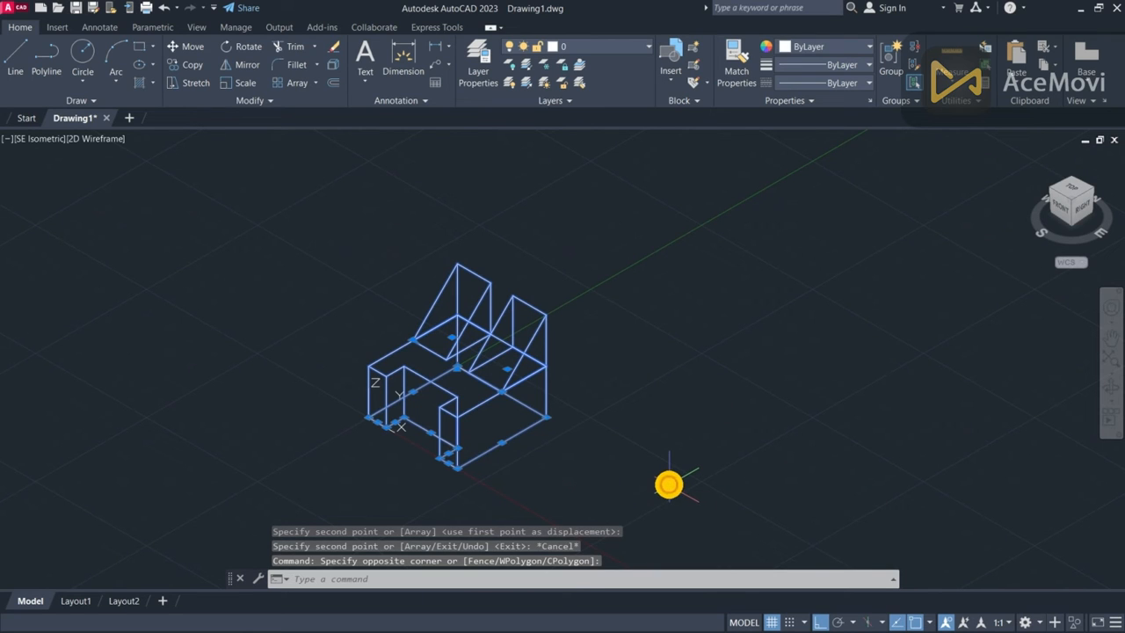
{"action": "key", "text": "Return"}
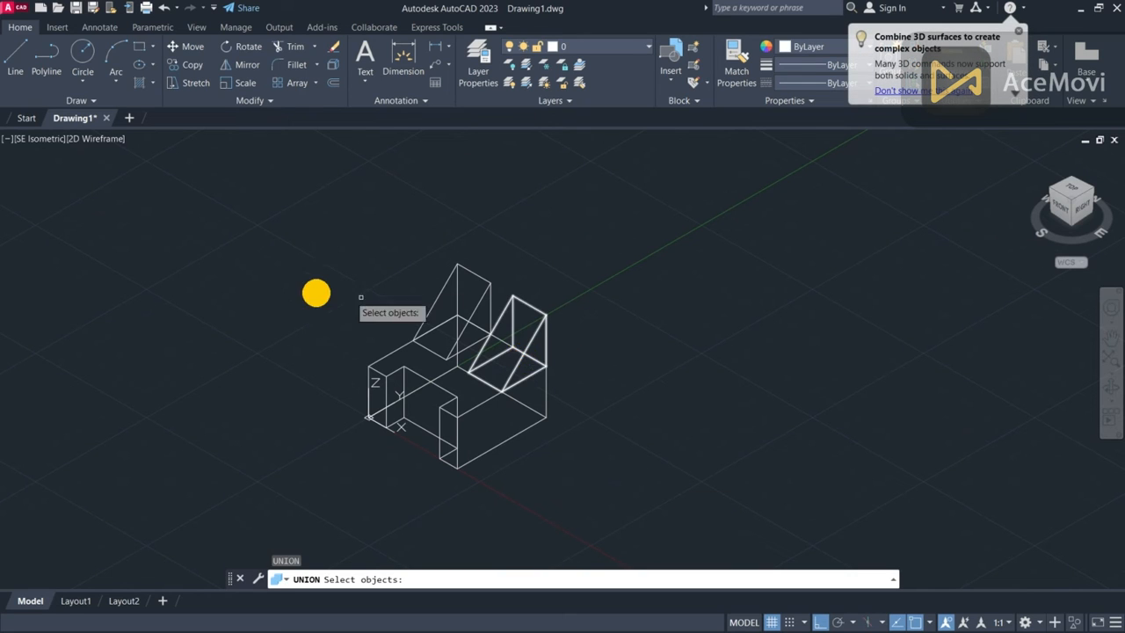
{"action": "left_click", "coordinate": [312, 216]}
{"action": "left_click", "coordinate": [633, 476]}
{"action": "key", "text": "Return"}
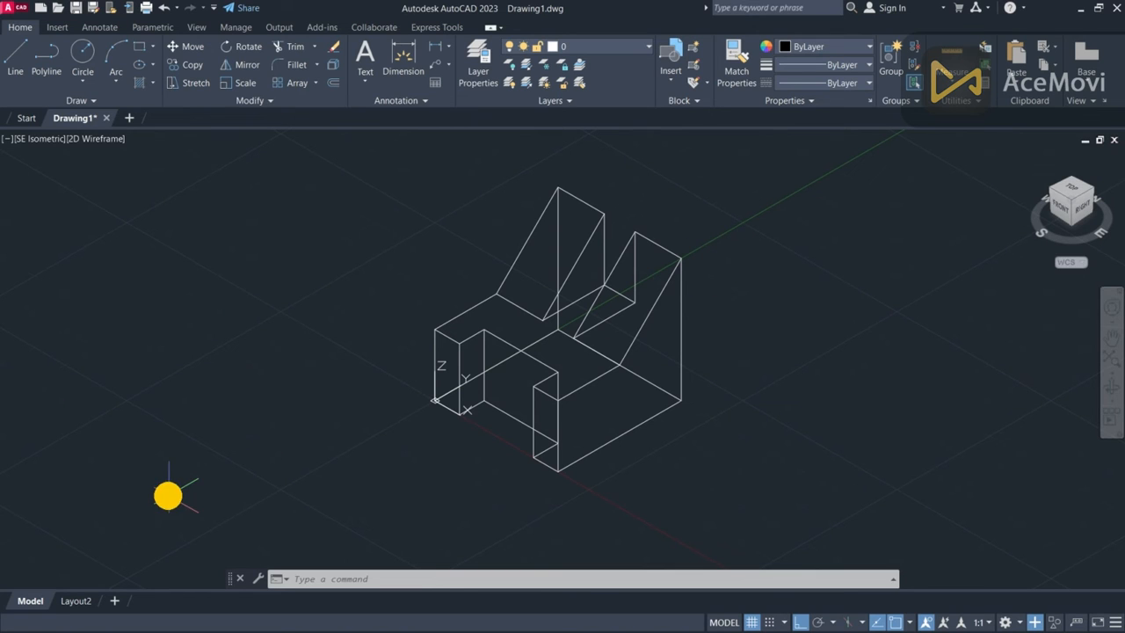
- Open Layout2 and delete its existing viewport to leave a blank sheet
{"action": "left_click", "coordinate": [74, 600]}
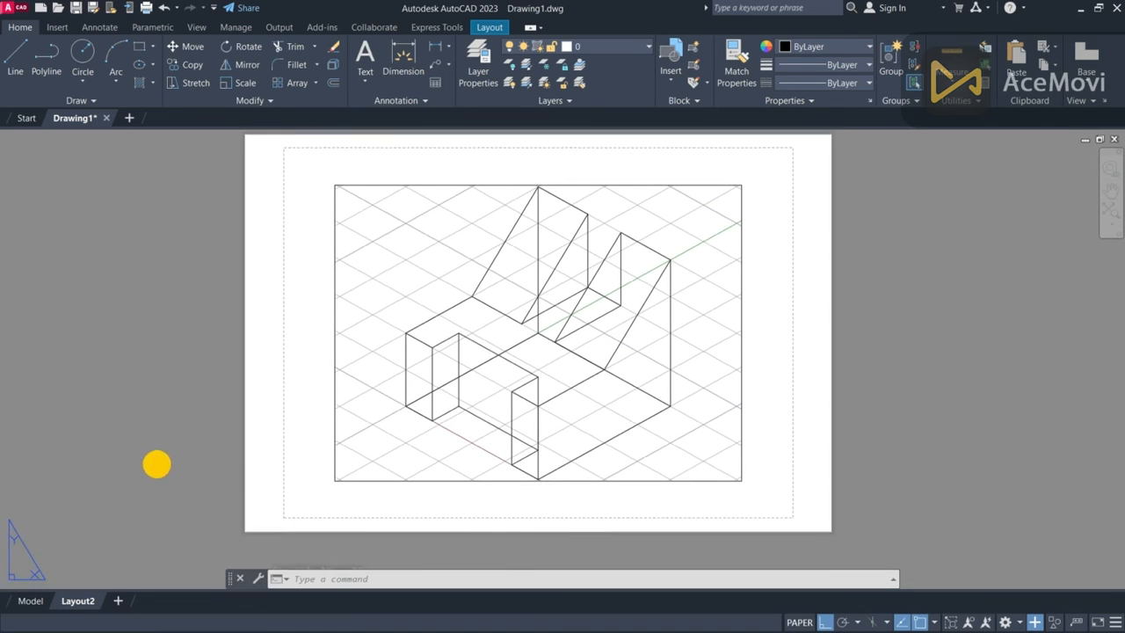
{"action": "left_click", "coordinate": [422, 177]}
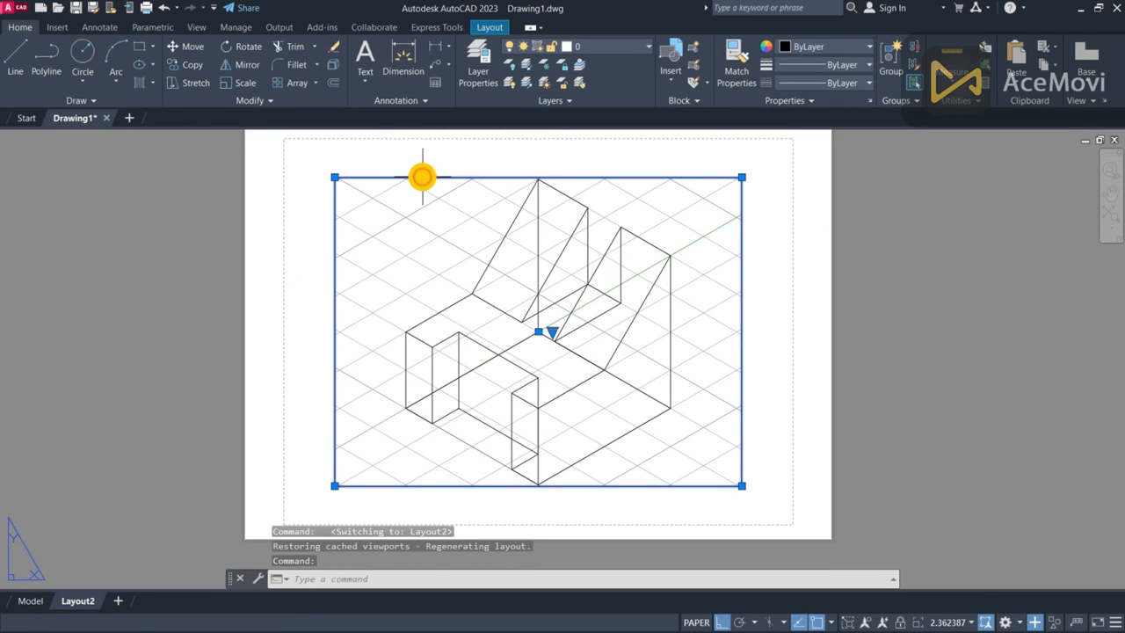
{"action": "key", "text": "Delete"}
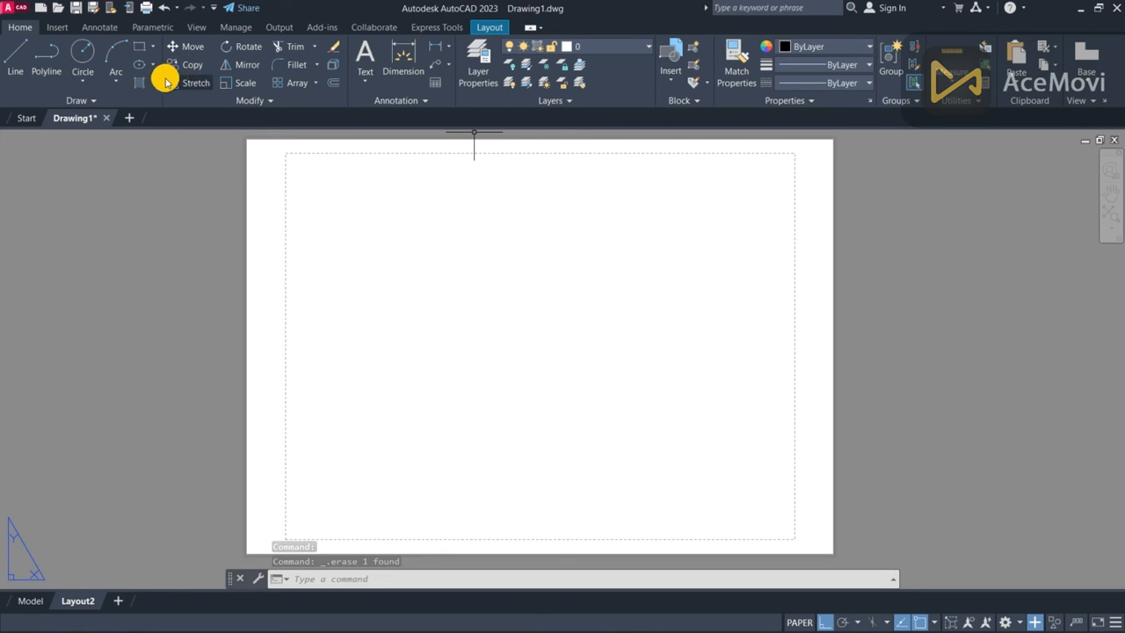
- Modify Layout2's page setup to use the DWG To PDF.pc3 plotter with its existing plotter properties
{"action": "left_click", "coordinate": [490, 28]}
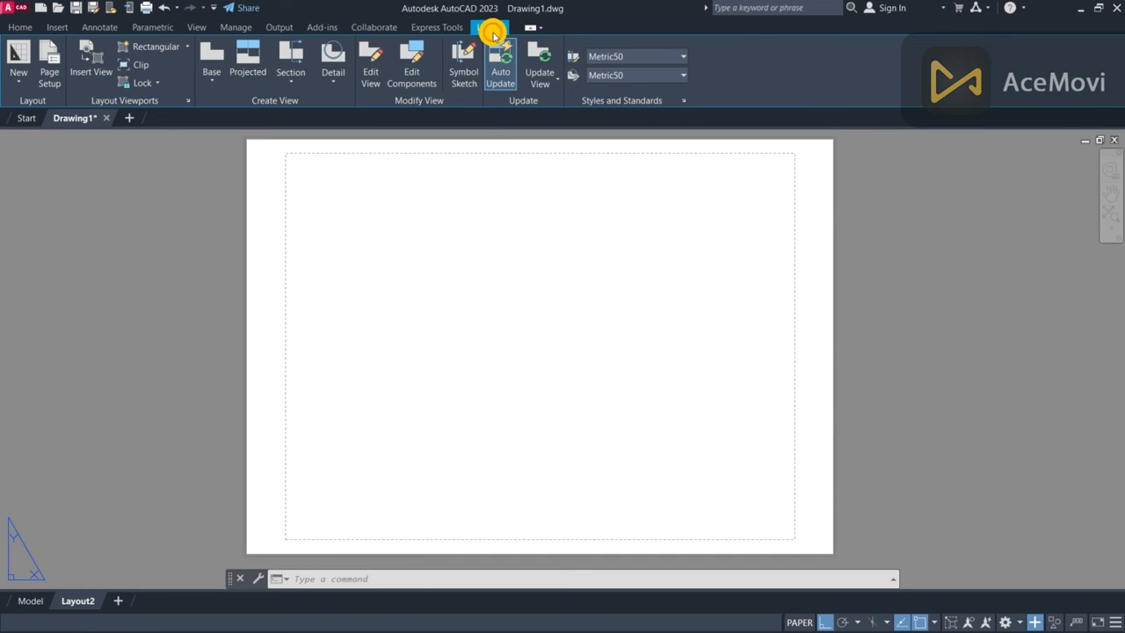
{"action": "left_click", "coordinate": [53, 82]}
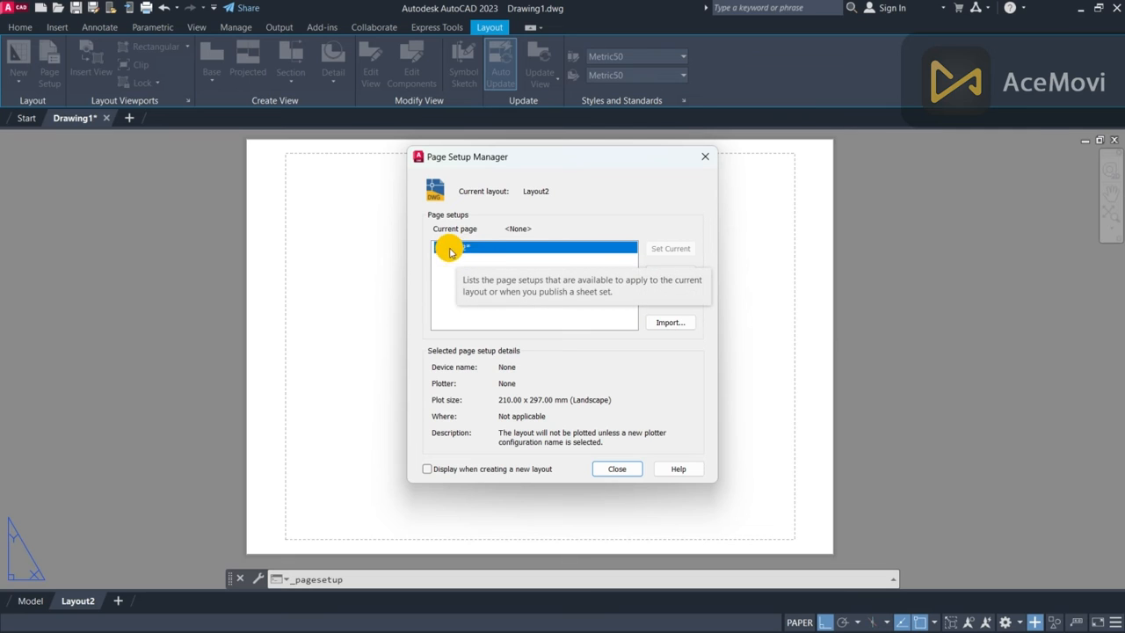
{"action": "left_click", "coordinate": [671, 297]}
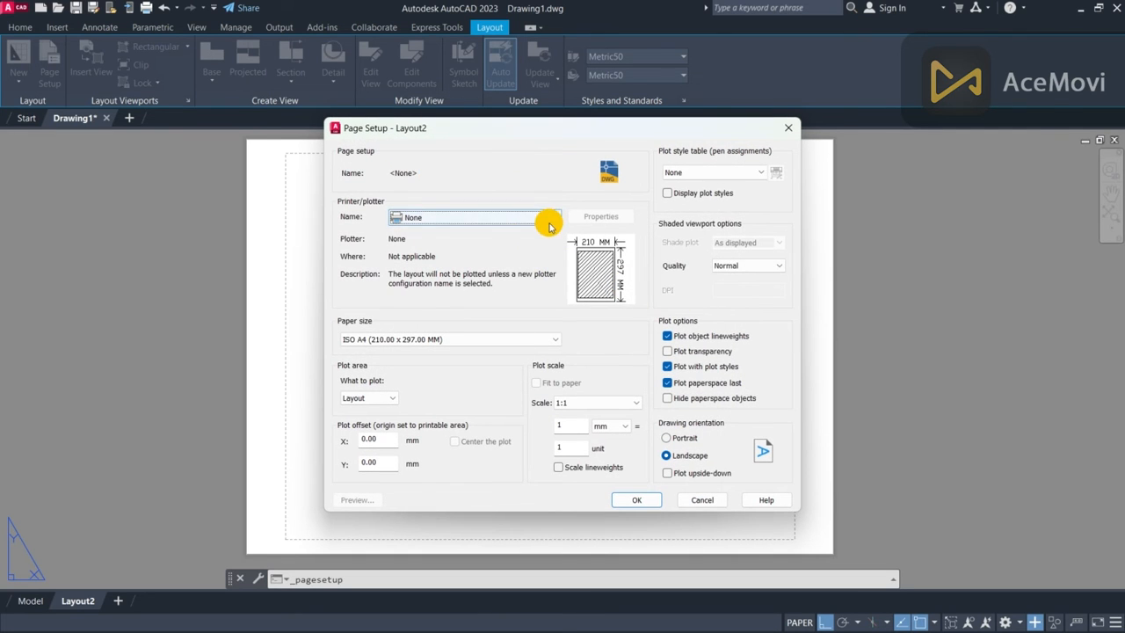
{"action": "left_click", "coordinate": [548, 219]}
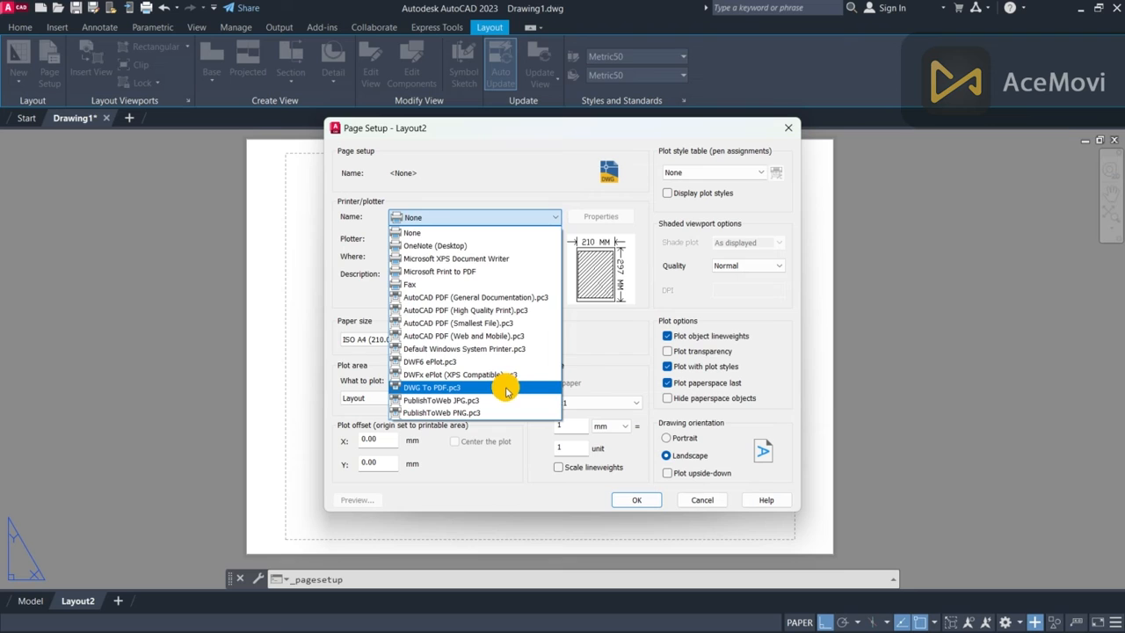
{"action": "left_click", "coordinate": [506, 388]}
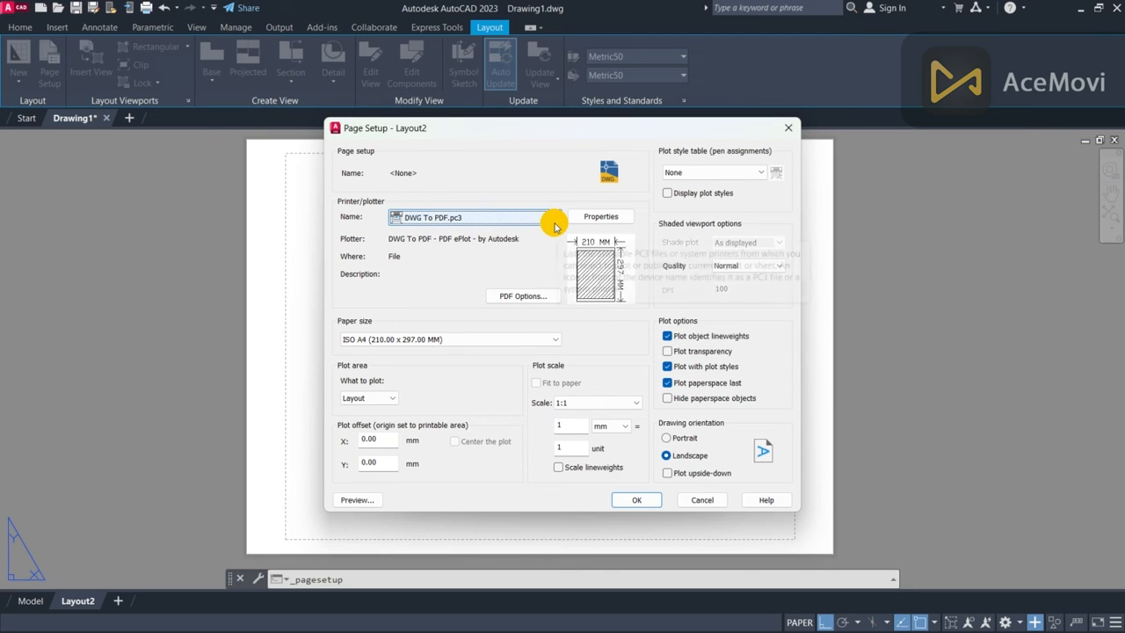
{"action": "left_click", "coordinate": [590, 219]}
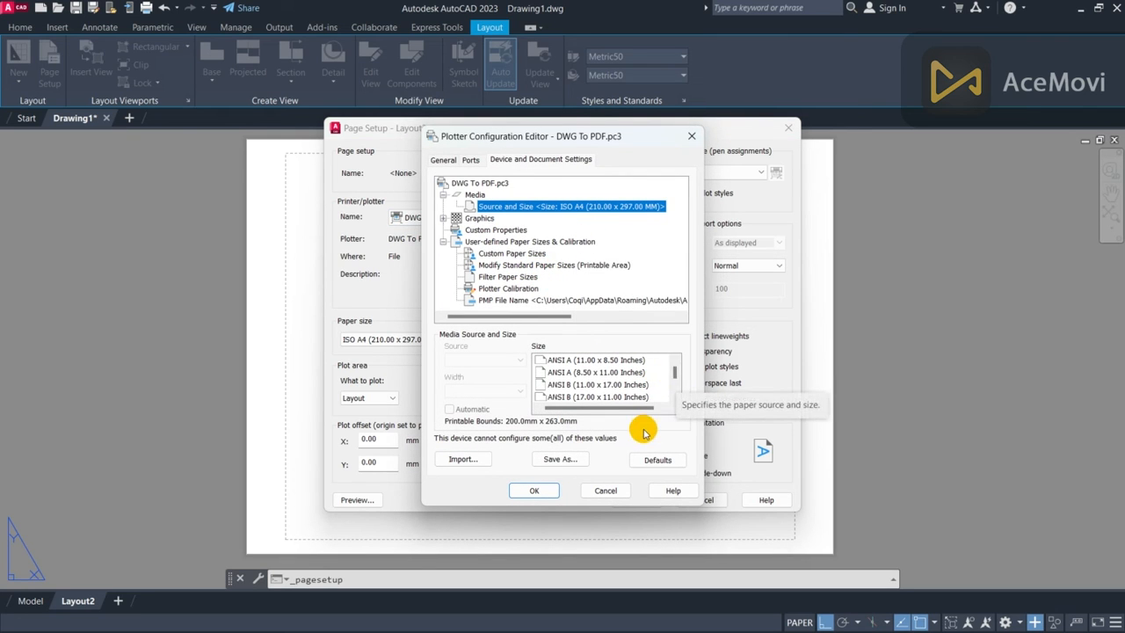
{"action": "left_click", "coordinate": [544, 490]}
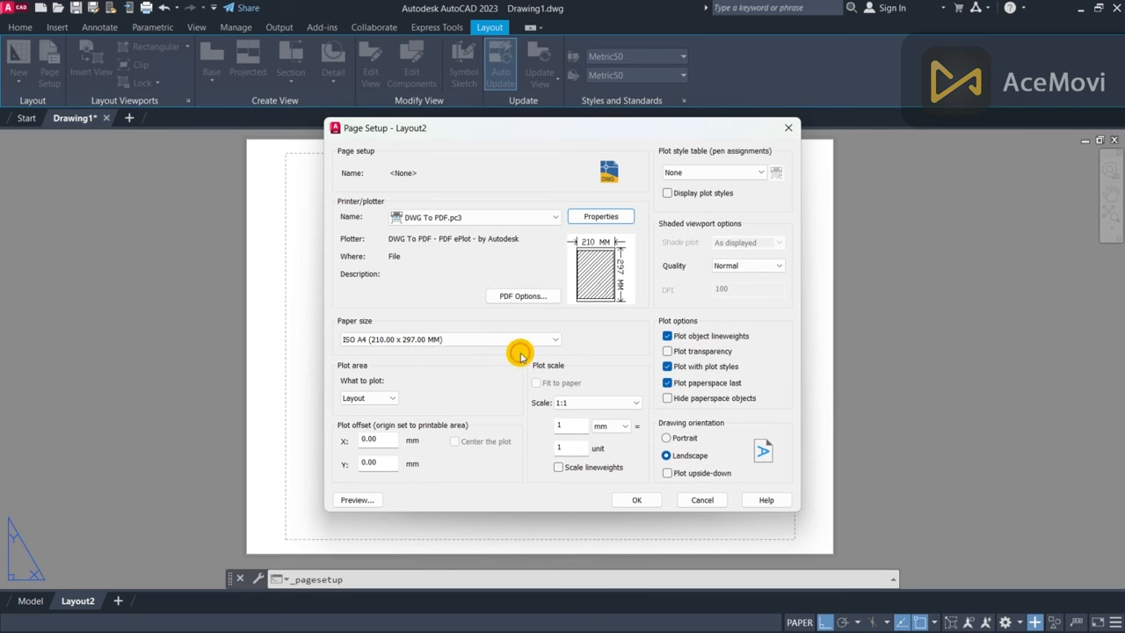
- Set the paper size to ISO full bleed A4 (210.00 x 297.00 MM)
{"action": "left_click", "coordinate": [548, 338]}
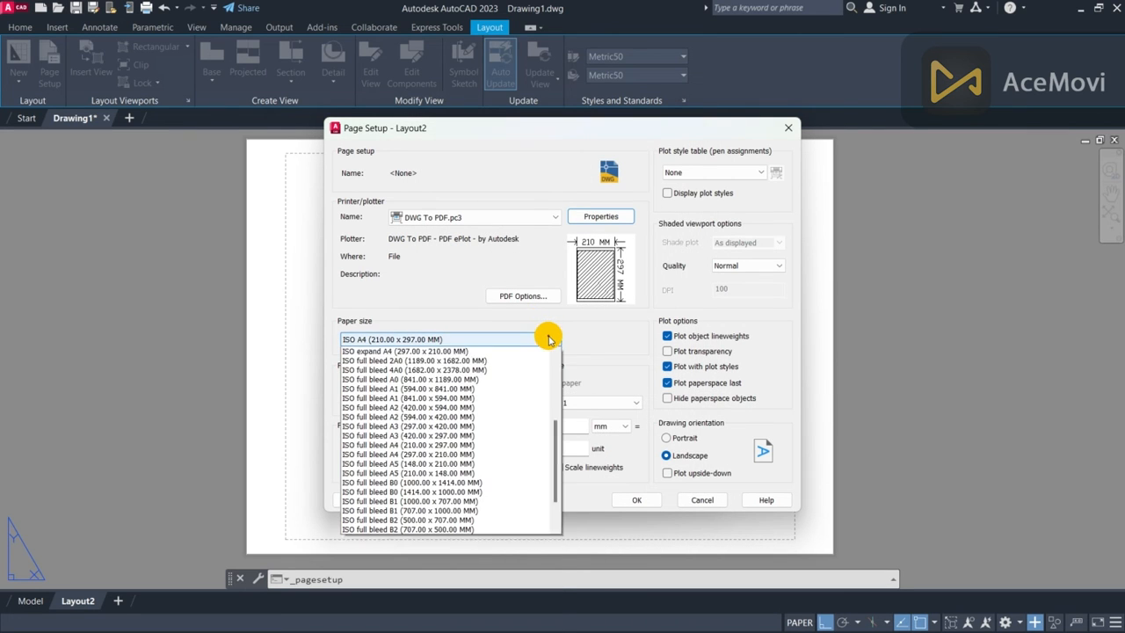
{"action": "left_click", "coordinate": [548, 339]}
{"action": "left_click", "coordinate": [377, 341]}
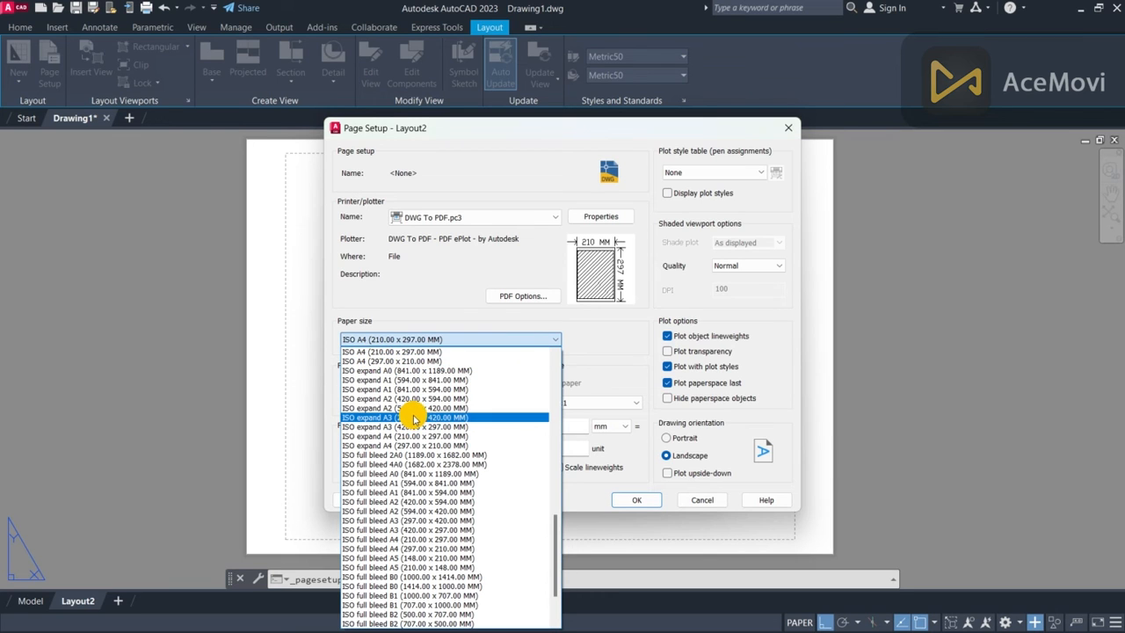
{"action": "scroll", "coordinate": [445, 527], "scroll_direction": "down", "scroll_amount": 1}
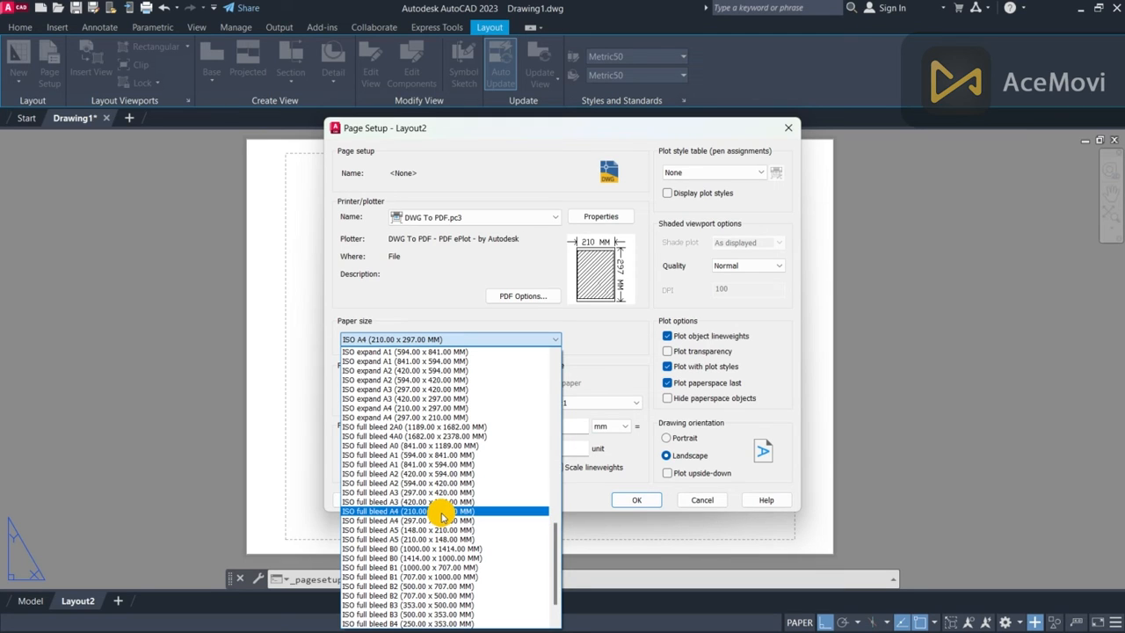
{"action": "left_click", "coordinate": [441, 511]}
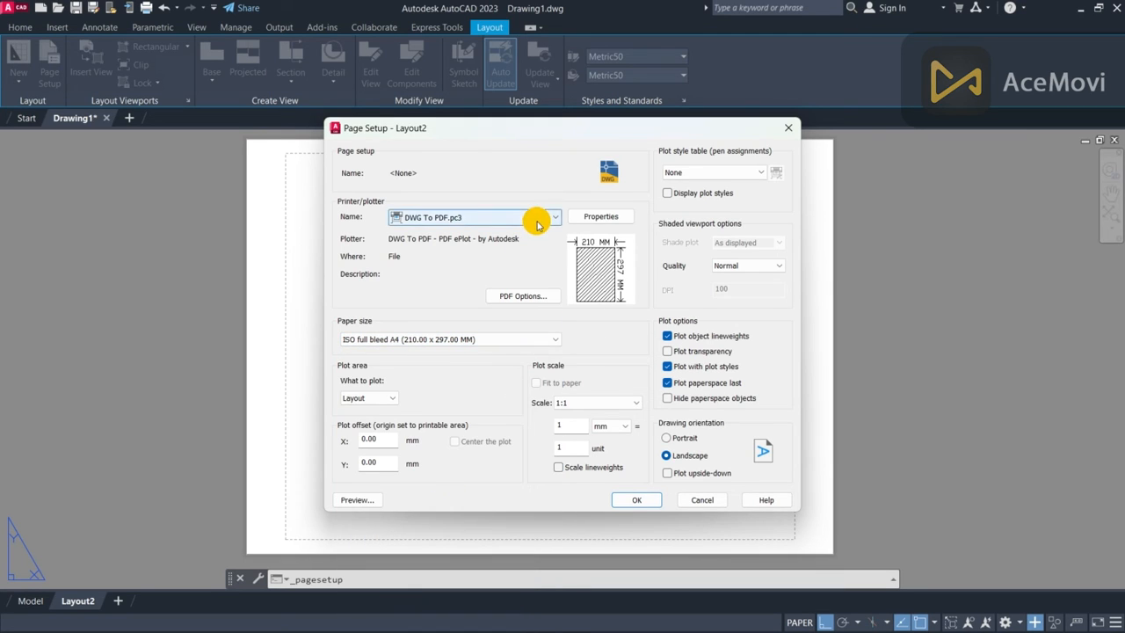
{"action": "left_click", "coordinate": [534, 339]}
{"action": "left_click", "coordinate": [590, 367]}
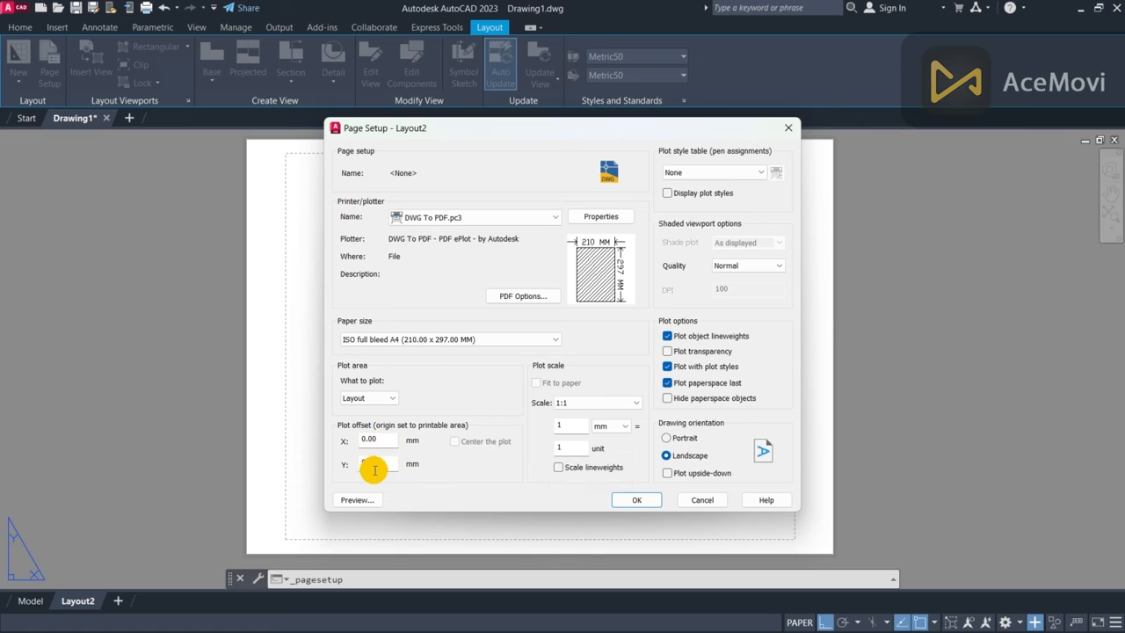
- Keep the plot area as Layout and the quality as Normal, set the orientation to Portrait, and apply the page setup
{"action": "left_click", "coordinate": [395, 405]}
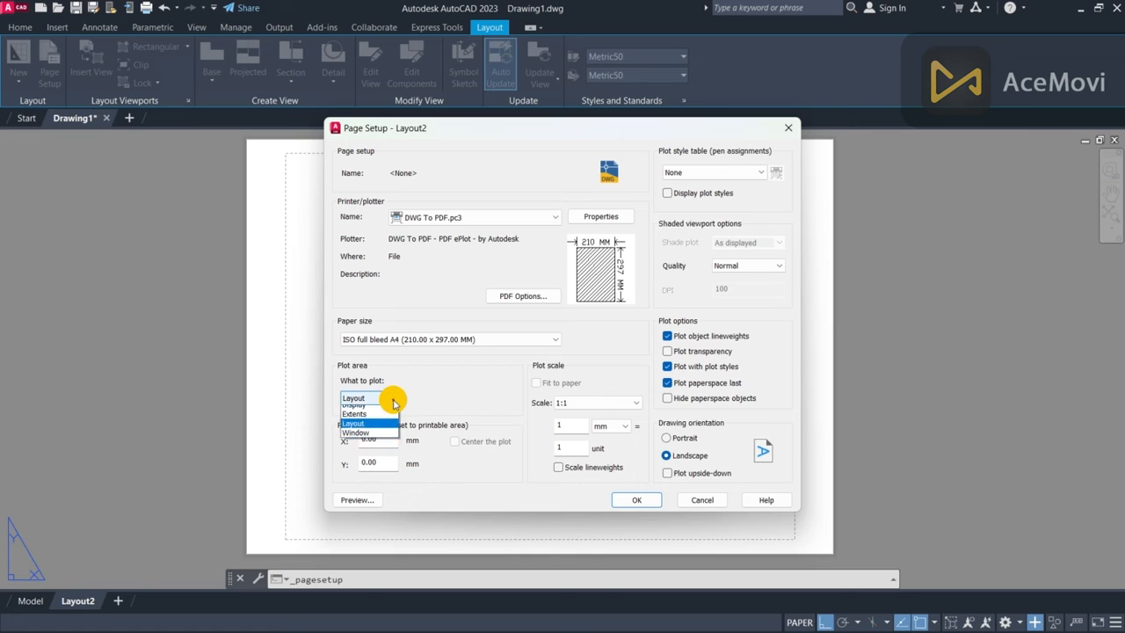
{"action": "left_click", "coordinate": [394, 403]}
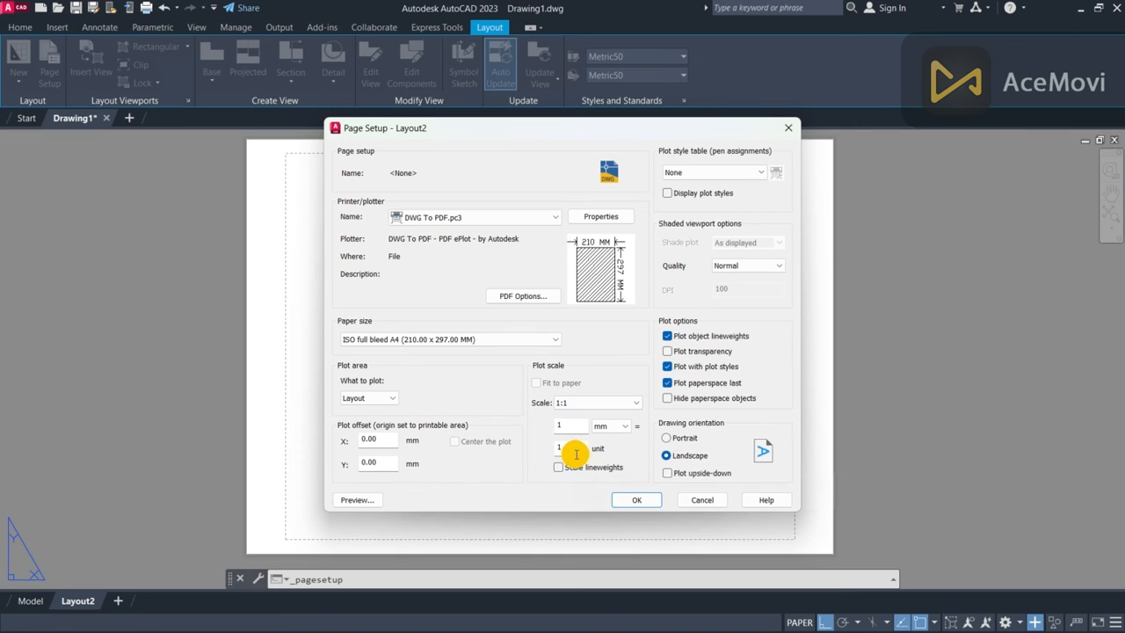
{"action": "left_click", "coordinate": [779, 267]}
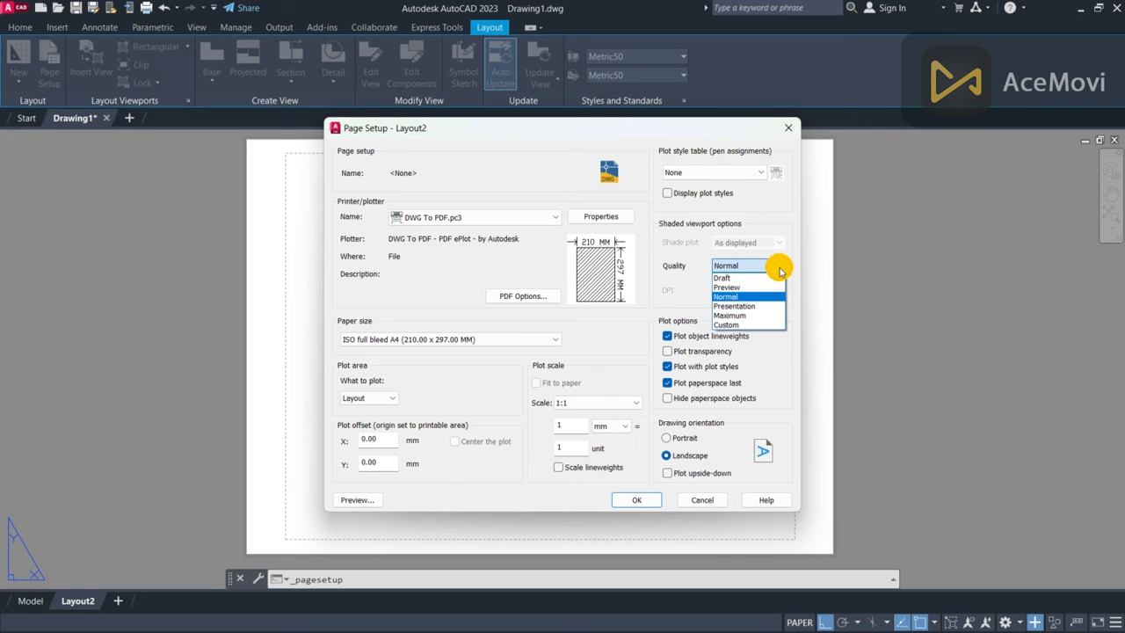
{"action": "left_click", "coordinate": [779, 266]}
{"action": "left_click", "coordinate": [778, 267]}
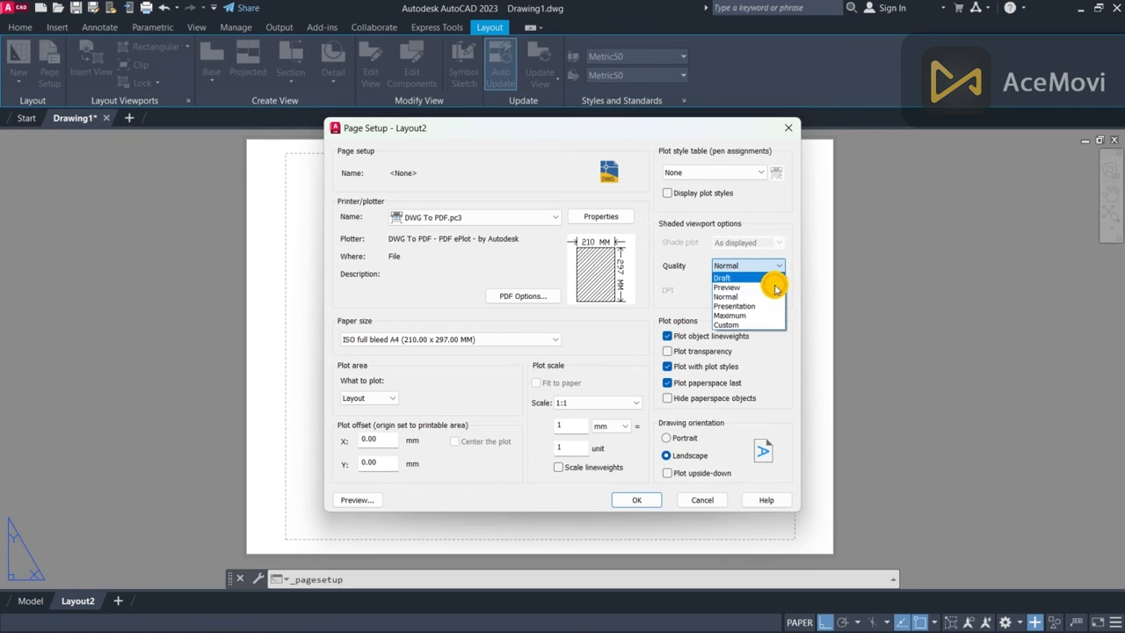
{"action": "left_click", "coordinate": [772, 297]}
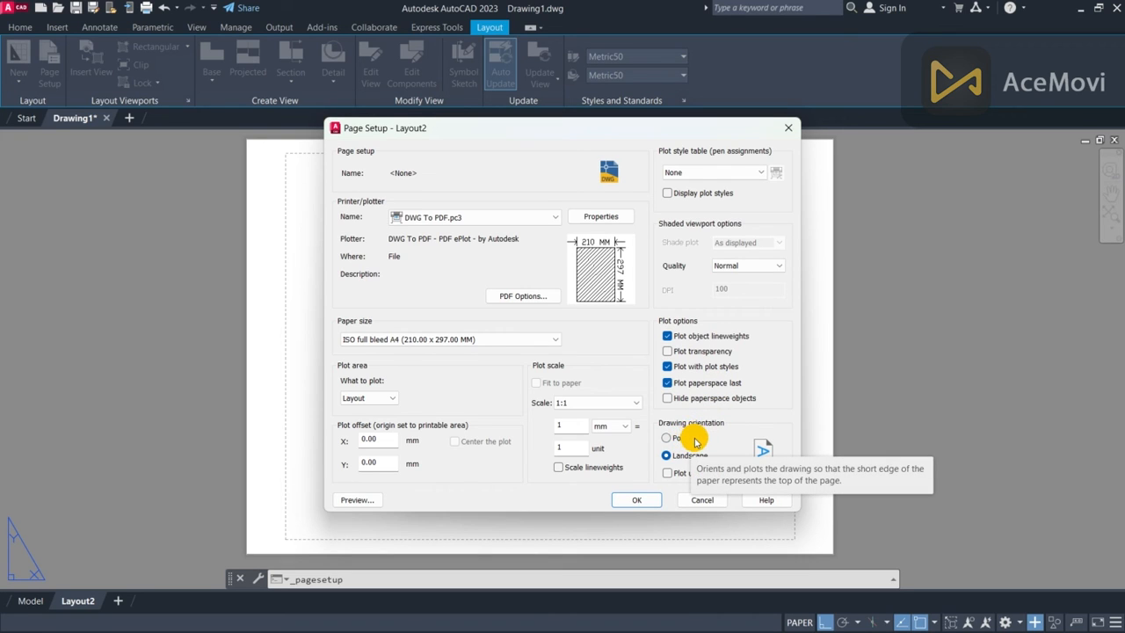
{"action": "left_click", "coordinate": [636, 500]}
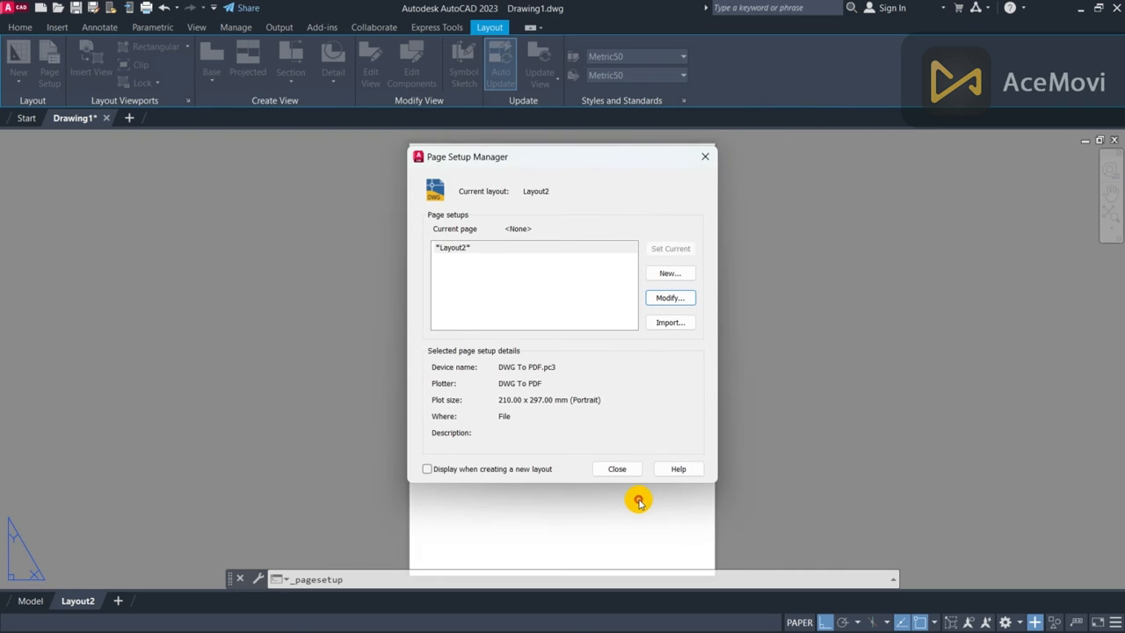
{"action": "left_click", "coordinate": [615, 468]}
- Set the drafting standard's projection type for new drawing views to third angle
{"action": "scroll", "coordinate": [716, 446], "scroll_direction": "down", "scroll_amount": 2}
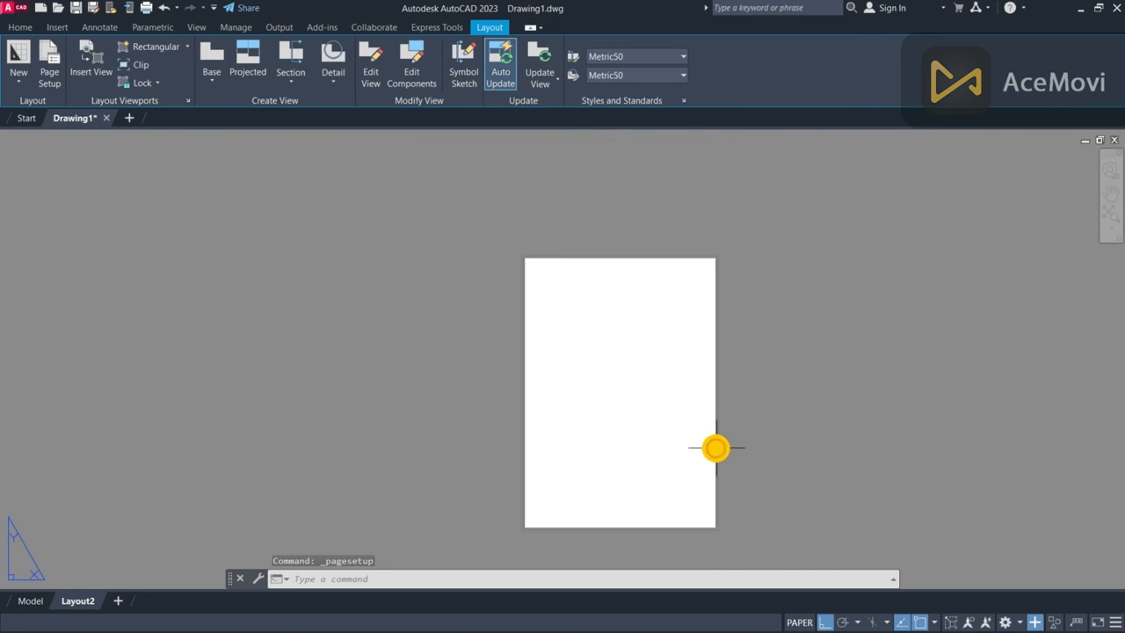
{"action": "middle_click_drag", "start_coordinate": [761, 446], "coordinate": [748, 398]}
{"action": "scroll", "coordinate": [748, 400], "scroll_direction": "up", "scroll_amount": 2}
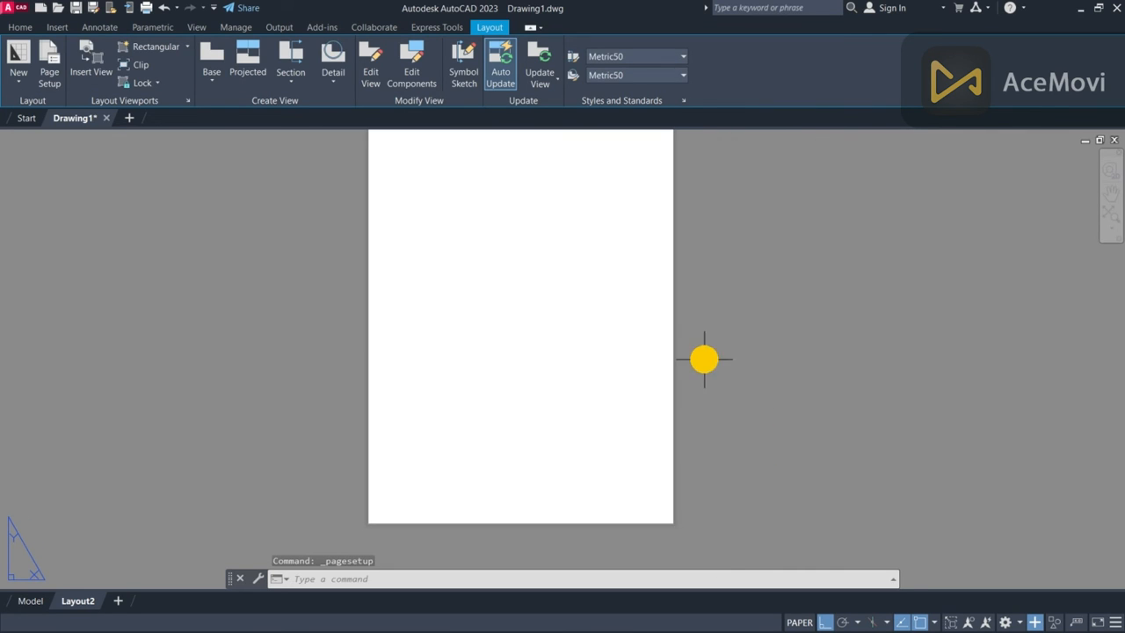
{"action": "middle_click_drag", "start_coordinate": [706, 358], "coordinate": [705, 414]}
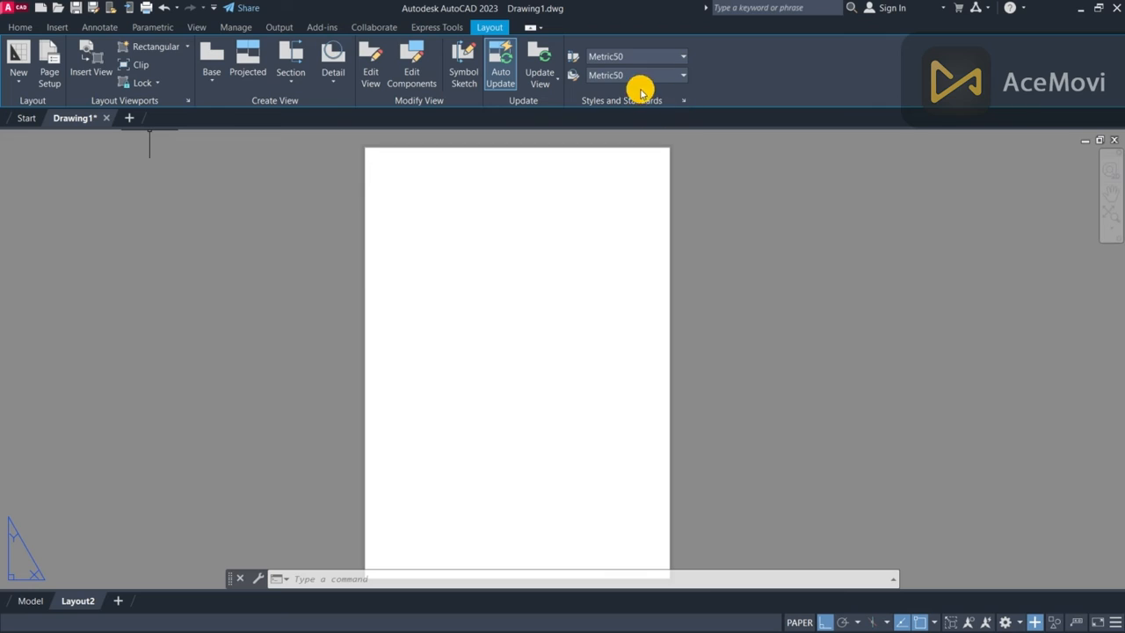
{"action": "left_click", "coordinate": [687, 103]}
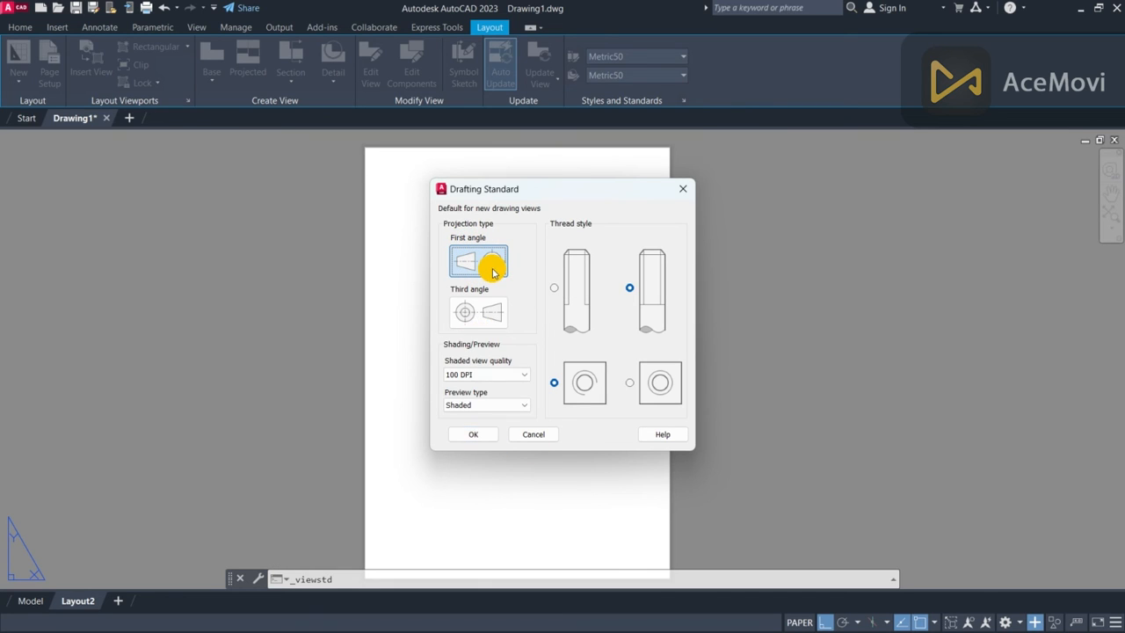
{"action": "left_click", "coordinate": [471, 434]}
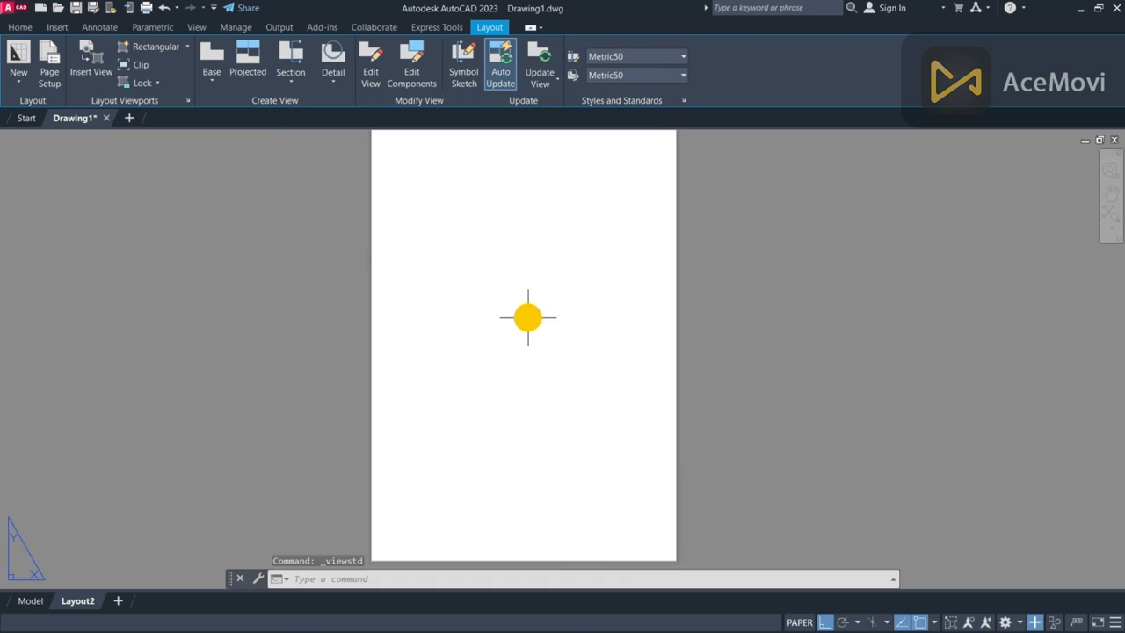
{"action": "scroll", "coordinate": [527, 316], "scroll_direction": "down", "scroll_amount": 2}
{"action": "left_click", "coordinate": [682, 99]}
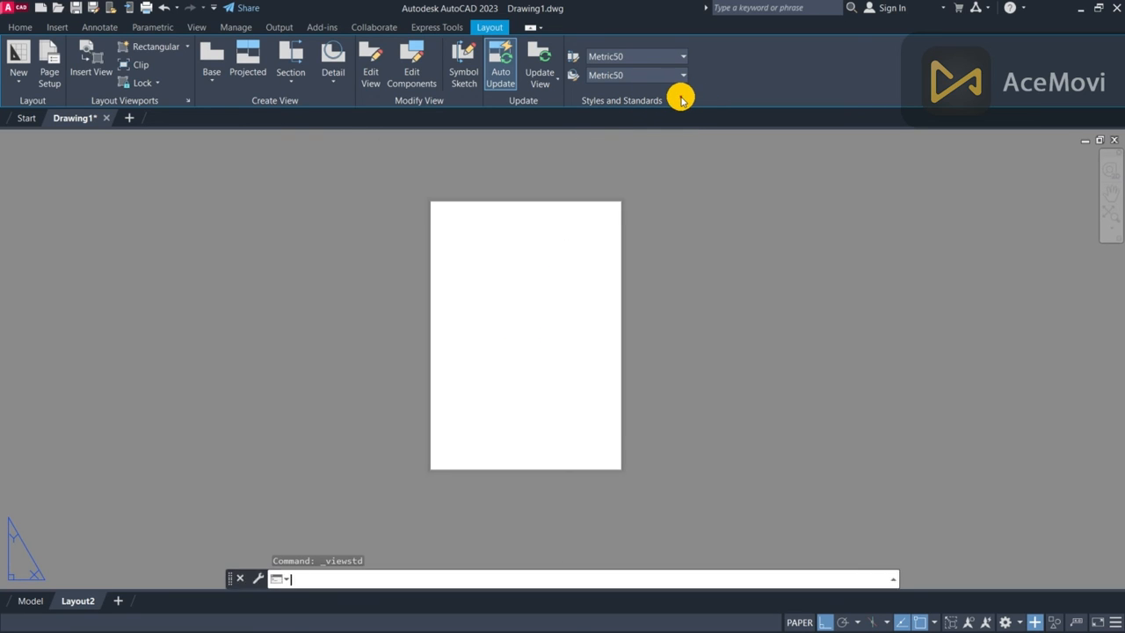
{"action": "left_click", "coordinate": [500, 309]}
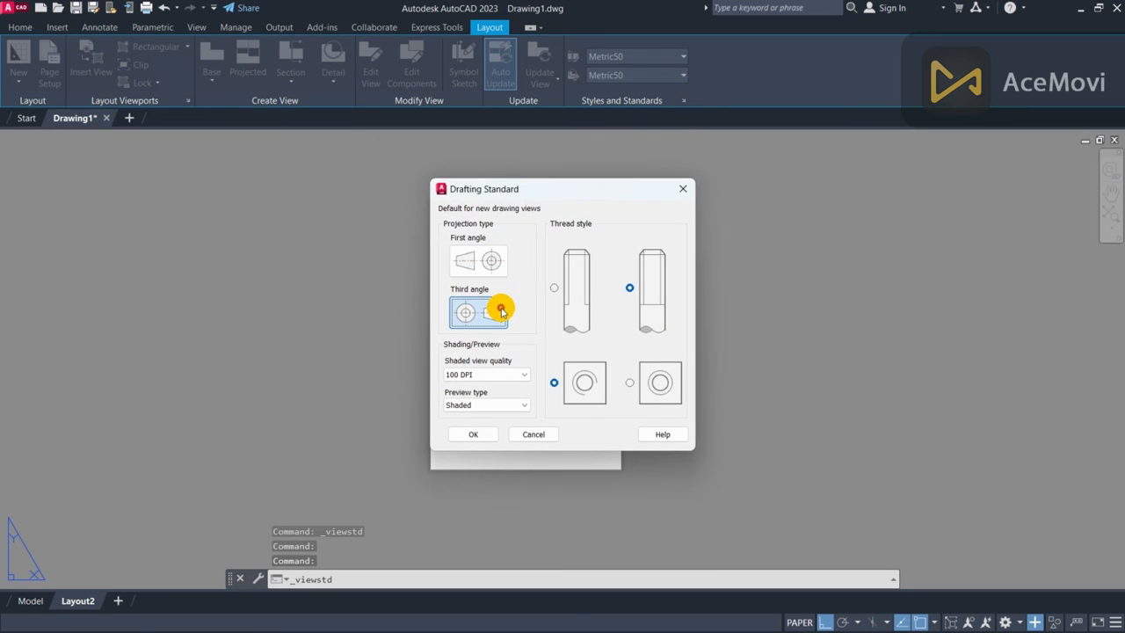
{"action": "left_click", "coordinate": [489, 257]}
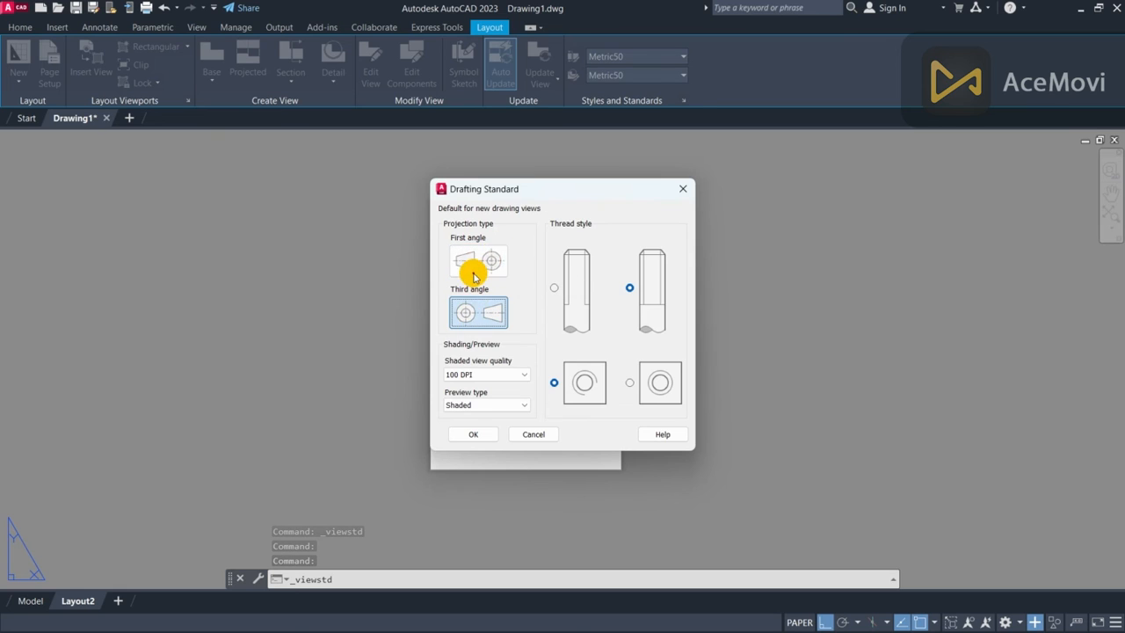
{"action": "left_click", "coordinate": [475, 433]}
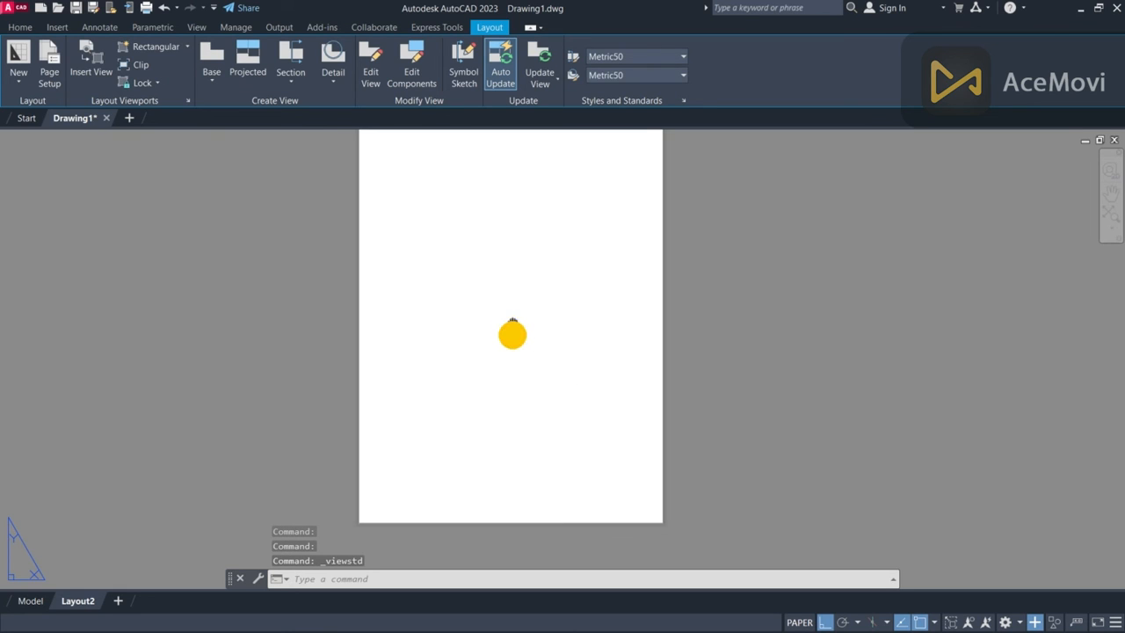
{"action": "left_click", "coordinate": [213, 79]}
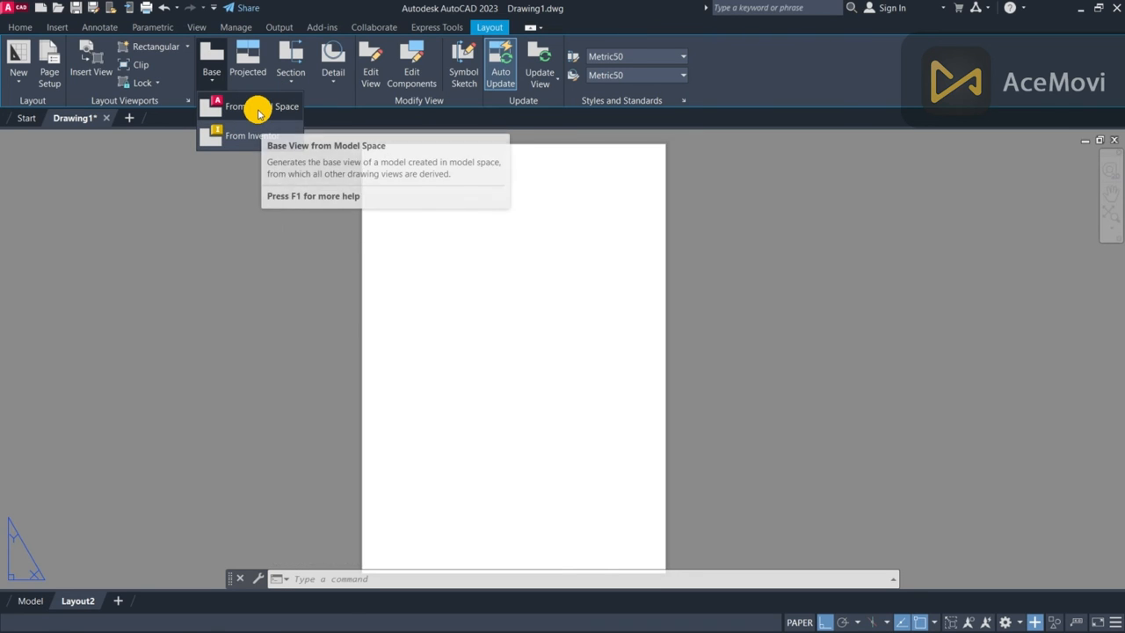
{"action": "left_click", "coordinate": [258, 112]}
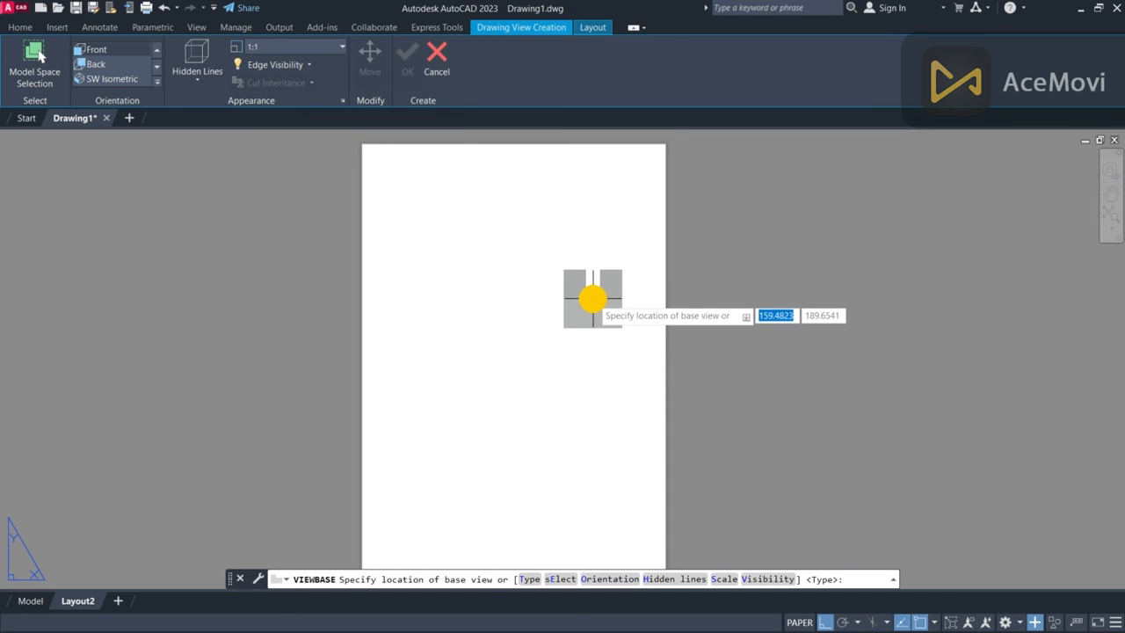
{"action": "left_click", "coordinate": [584, 303]}
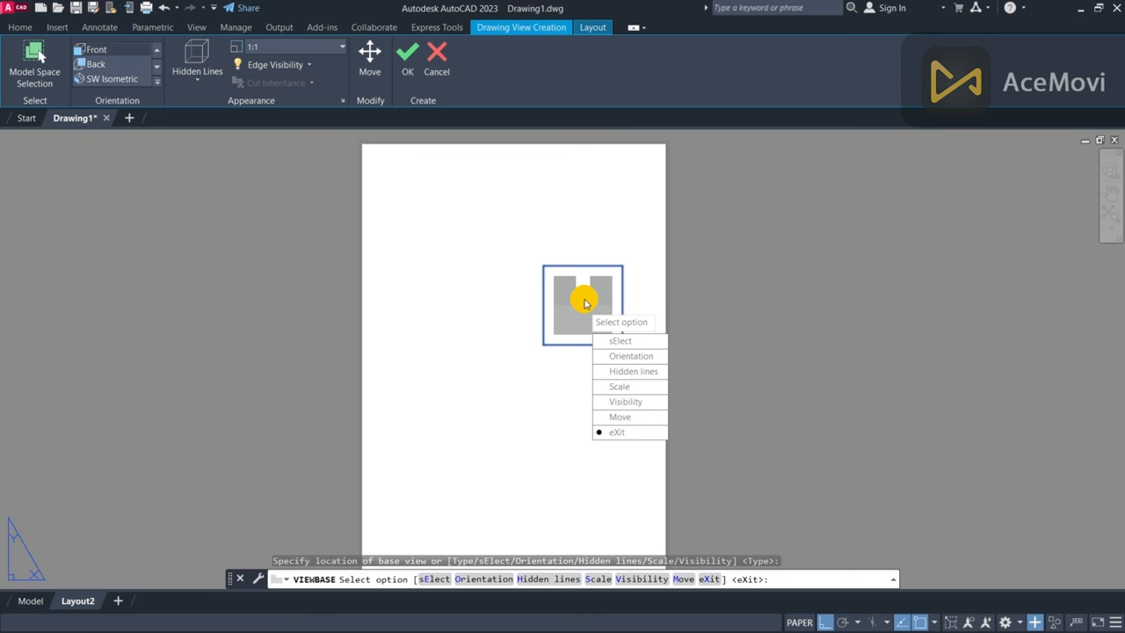
{"action": "key", "text": "Return"}
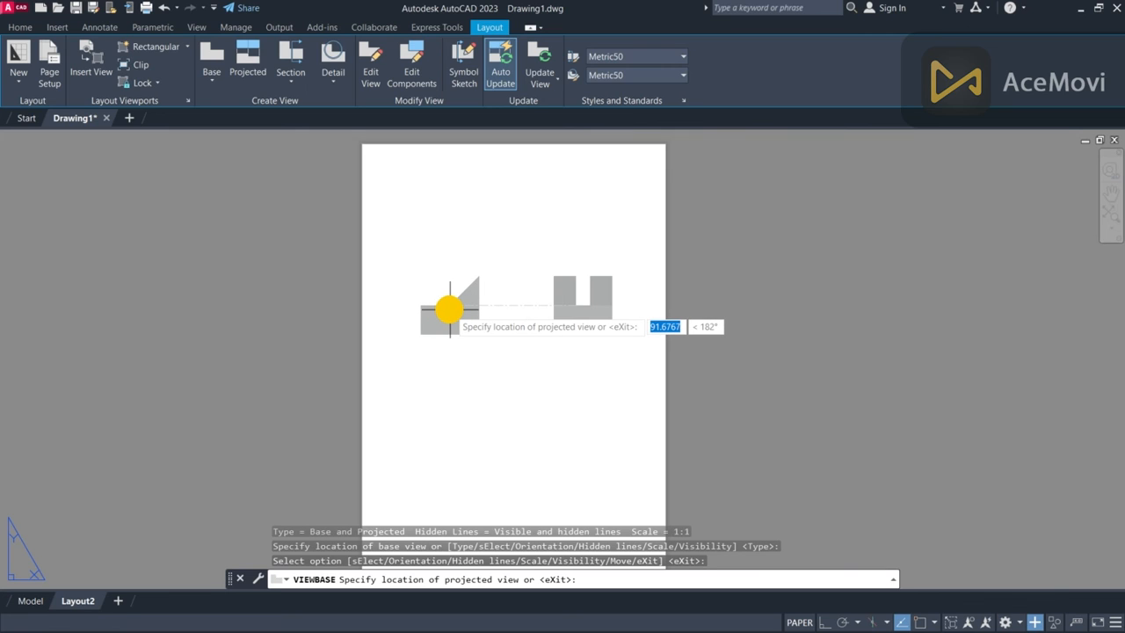
{"action": "key", "text": "Return"}
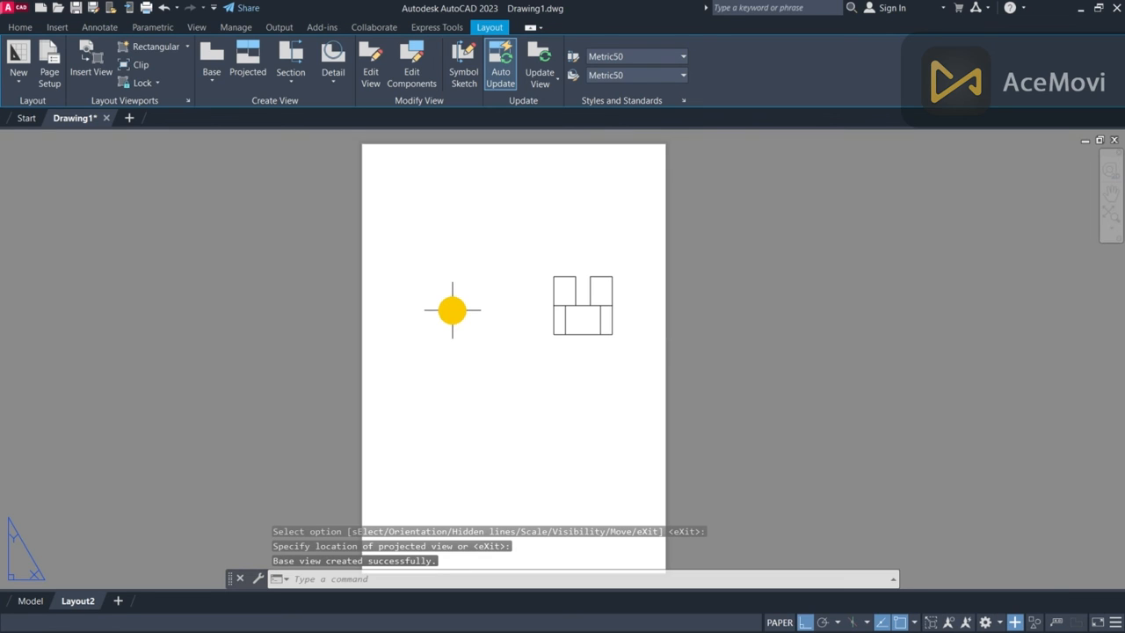
{"action": "key", "text": "ctrl+z"}
- Place a 1:1 base view of the model from model space in the right half of the sheet, around mid-height
{"action": "left_click", "coordinate": [210, 67]}
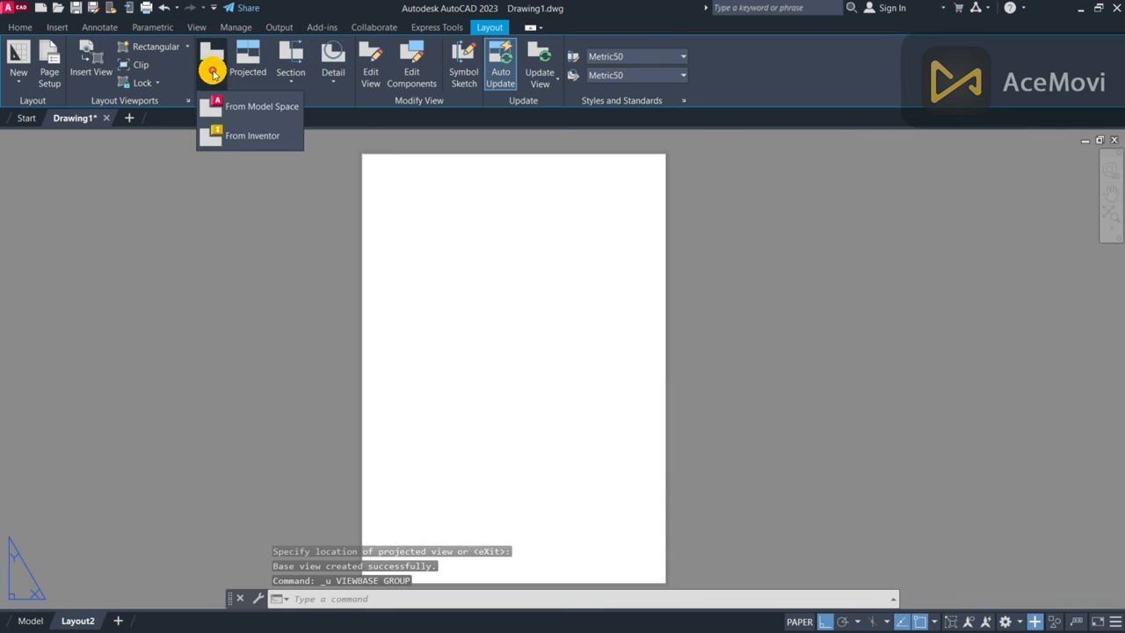
{"action": "left_click", "coordinate": [251, 111]}
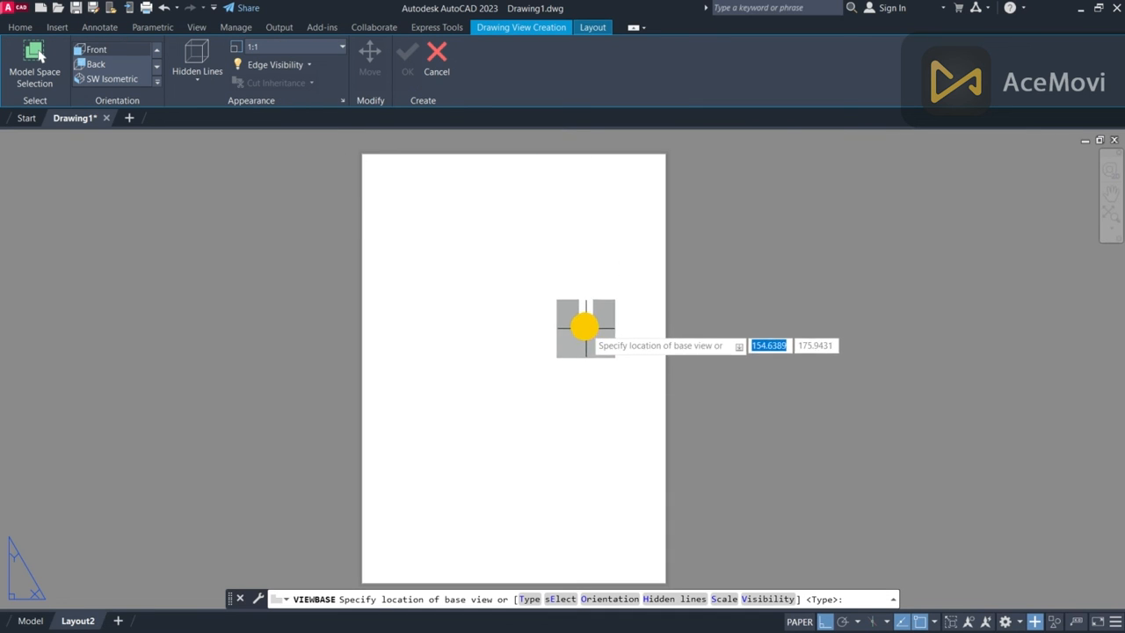
{"action": "left_click", "coordinate": [580, 323]}
{"action": "key", "text": "Return"}
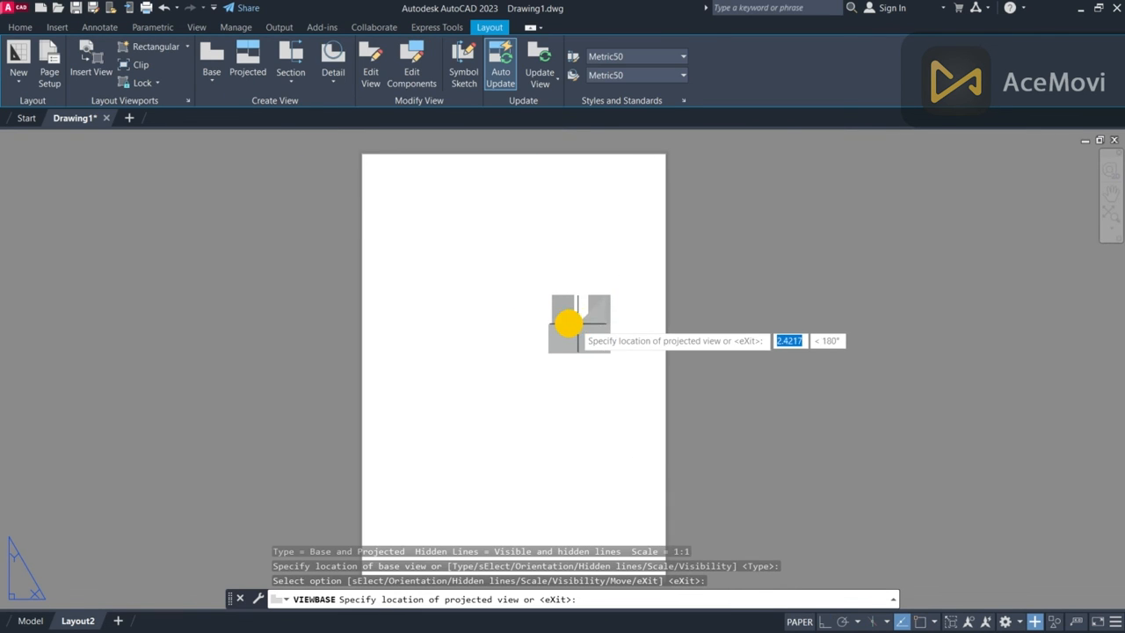
- Project one view to the left of the base view and one below it, and finish creating the views
{"action": "left_click", "coordinate": [463, 323]}
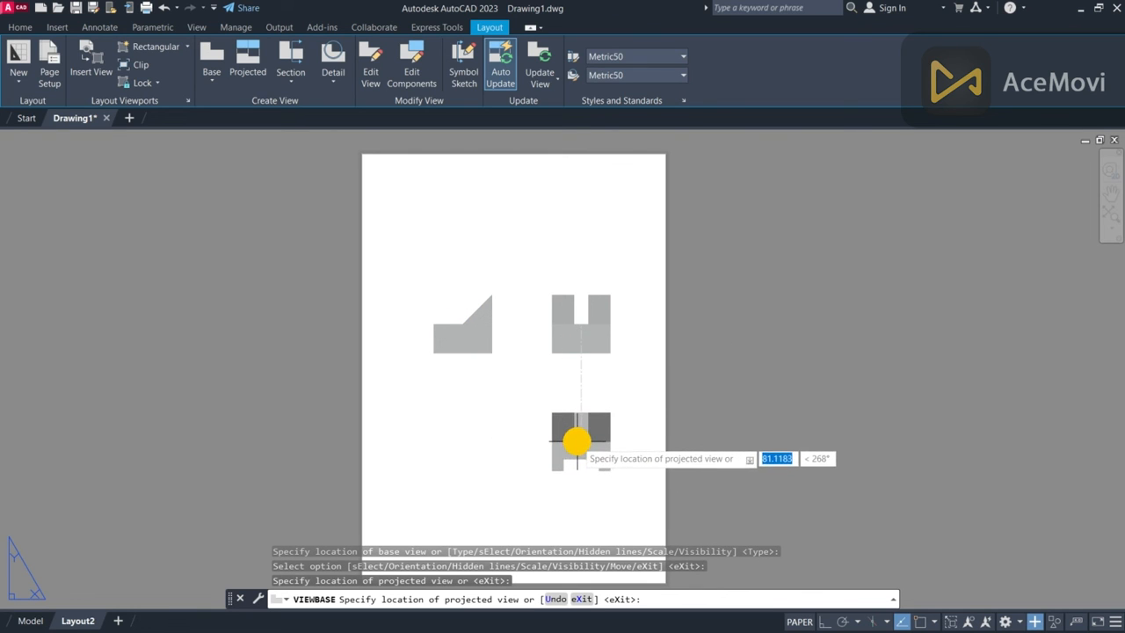
{"action": "left_click", "coordinate": [577, 437]}
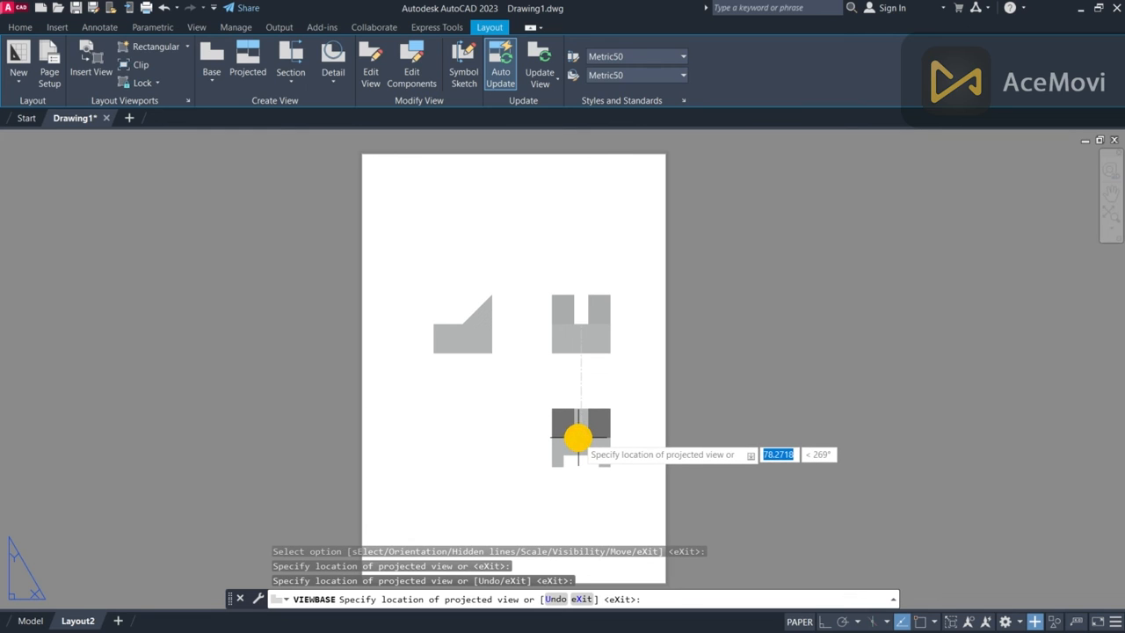
{"action": "key", "text": "Return"}
{"action": "mouse_move", "coordinate": [728, 407]}
{"action": "middle_mouse_down"}
{"action": "mouse_move", "coordinate": [727, 390]}
{"action": "mouse_move", "coordinate": [718, 404]}
{"action": "middle_mouse_up"}
{"action": "left_click", "coordinate": [510, 326]}
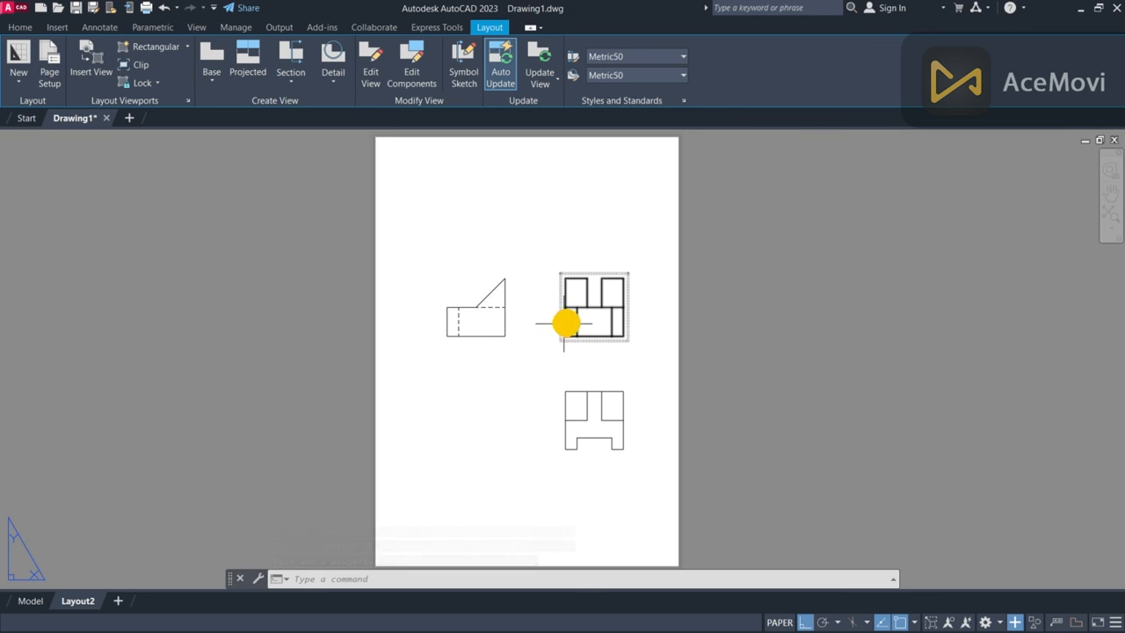
{"action": "scroll", "coordinate": [713, 326], "scroll_direction": "up", "scroll_amount": 1}
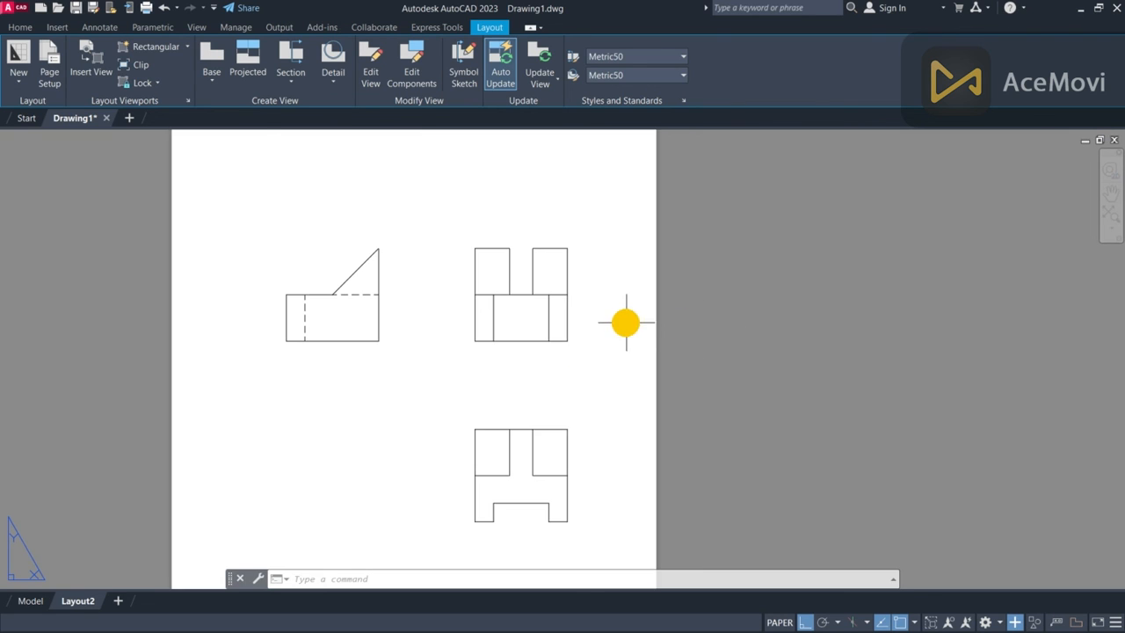
{"action": "middle_click_drag", "start_coordinate": [560, 307], "coordinate": [658, 328]}
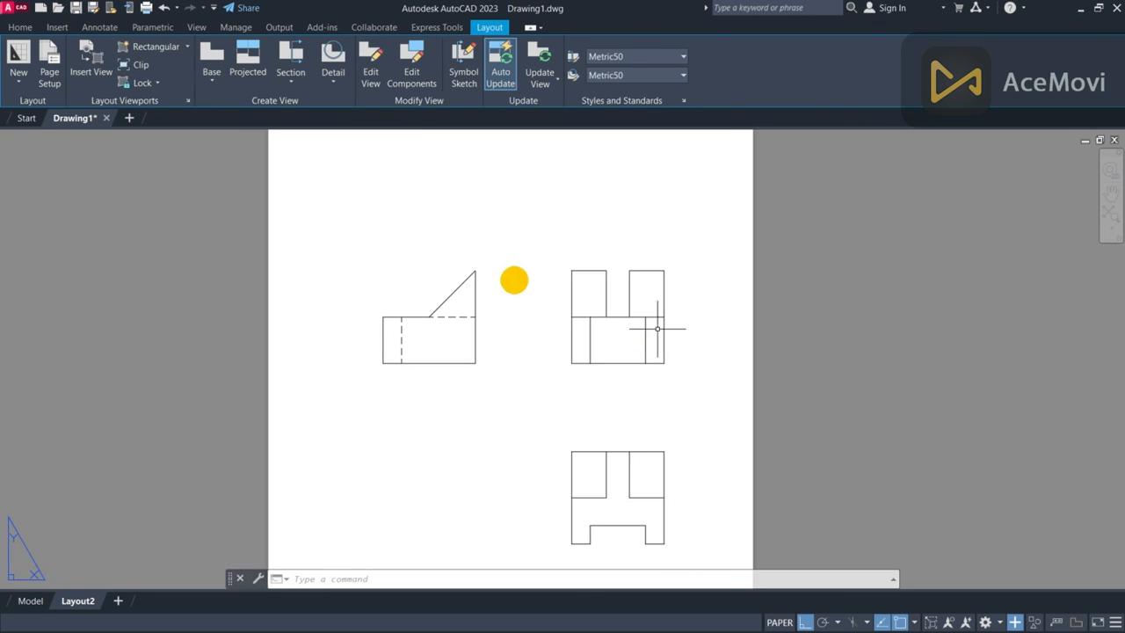
- Dimension the lower block's height and the overall height along the right edge of the projected side view
{"action": "left_click", "coordinate": [25, 27]}
{"action": "left_click", "coordinate": [400, 61]}
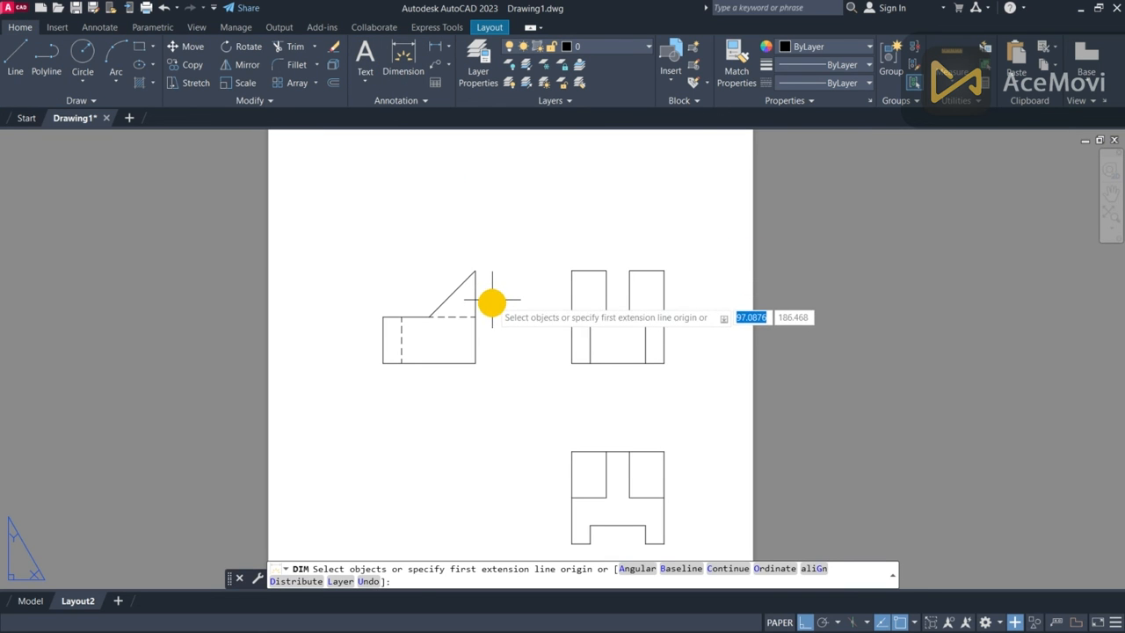
{"action": "key", "text": "Return"}
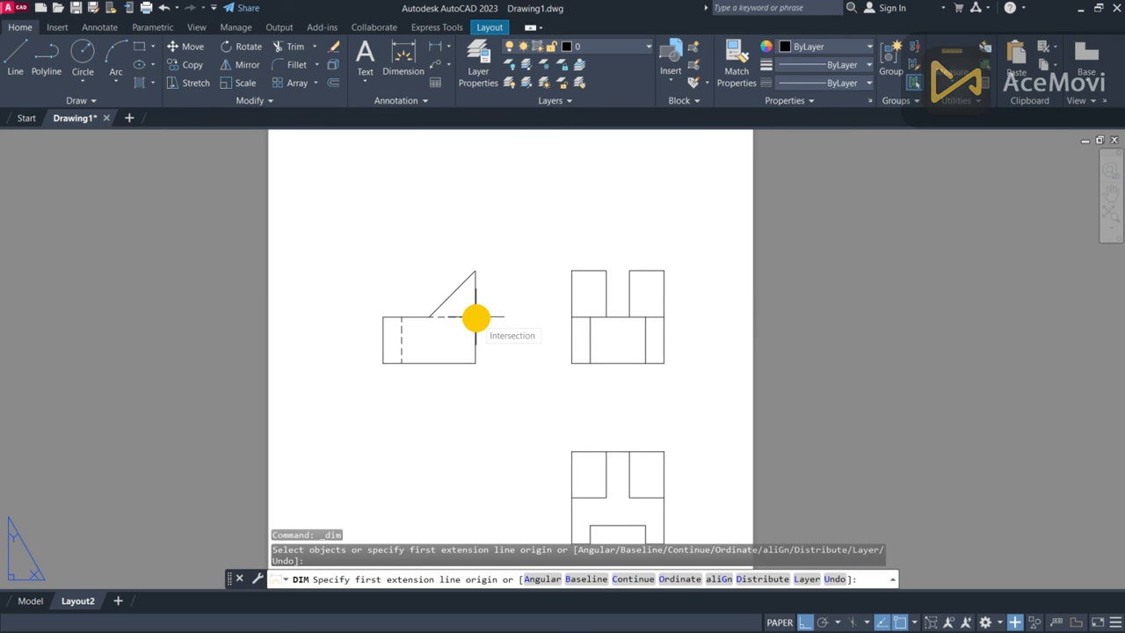
{"action": "left_click", "coordinate": [475, 317]}
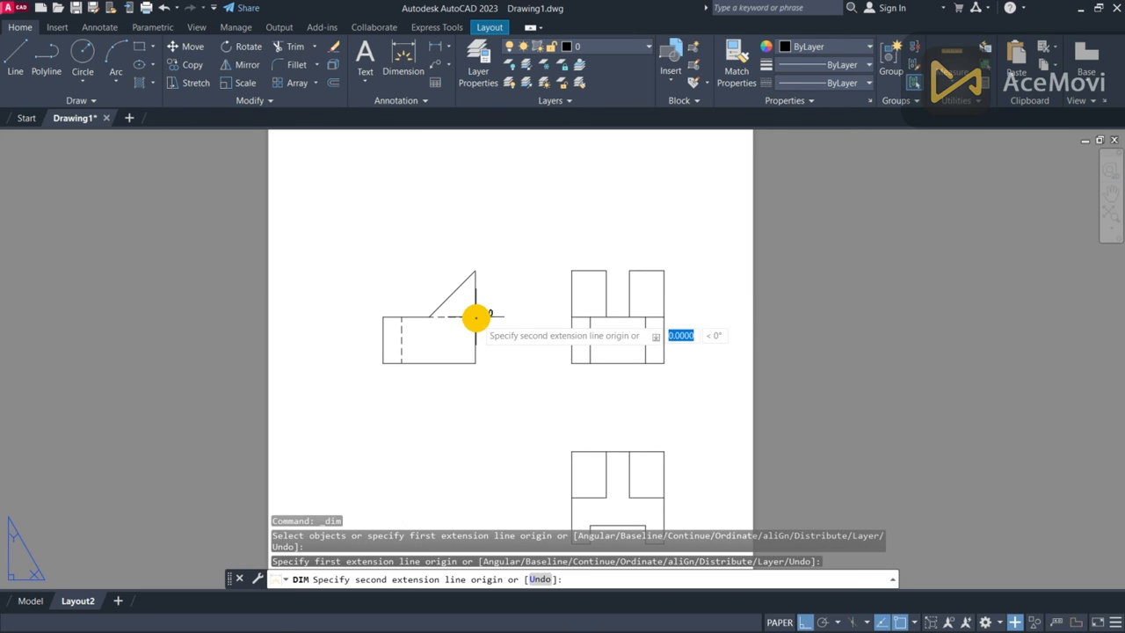
{"action": "left_click", "coordinate": [476, 363]}
{"action": "left_click", "coordinate": [489, 358]}
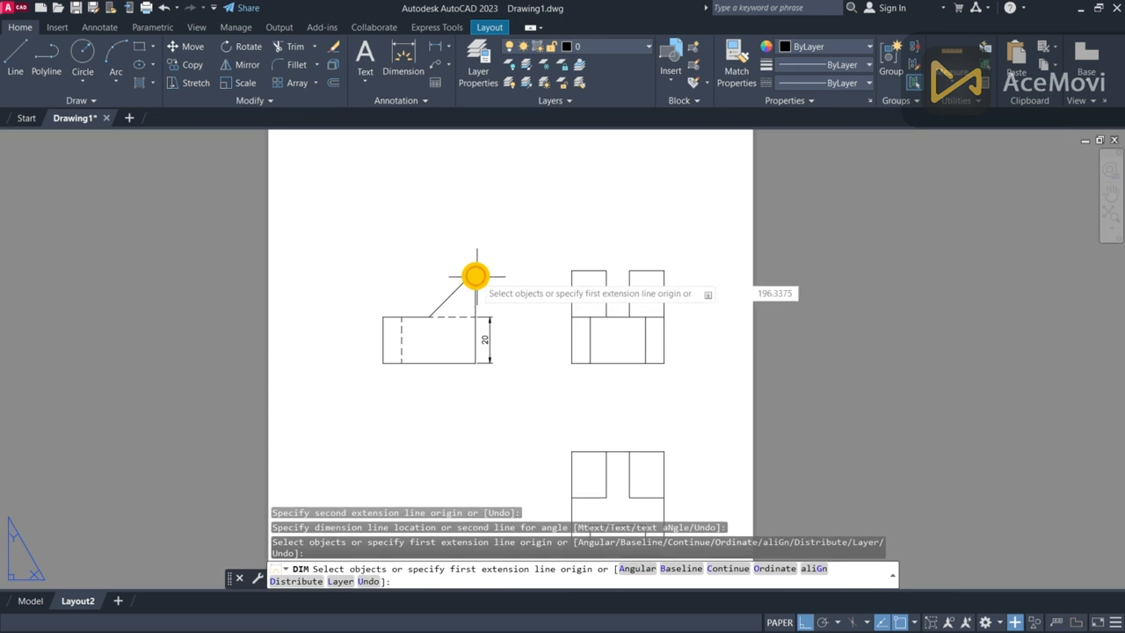
{"action": "key", "text": "Return"}
{"action": "left_click", "coordinate": [475, 272]}
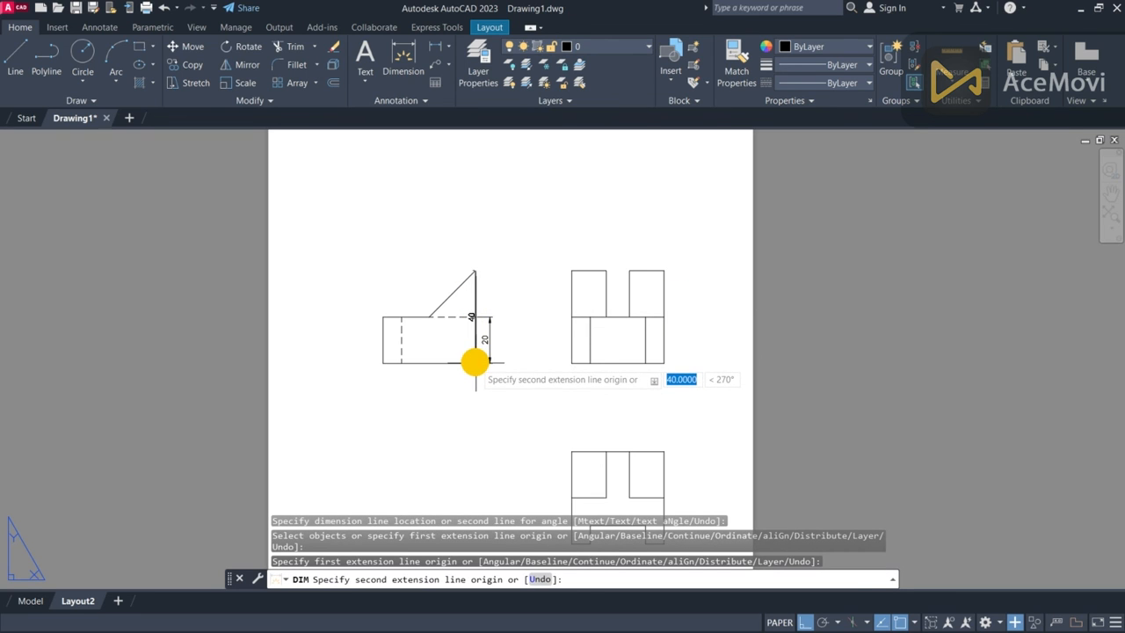
{"action": "left_click", "coordinate": [475, 362]}
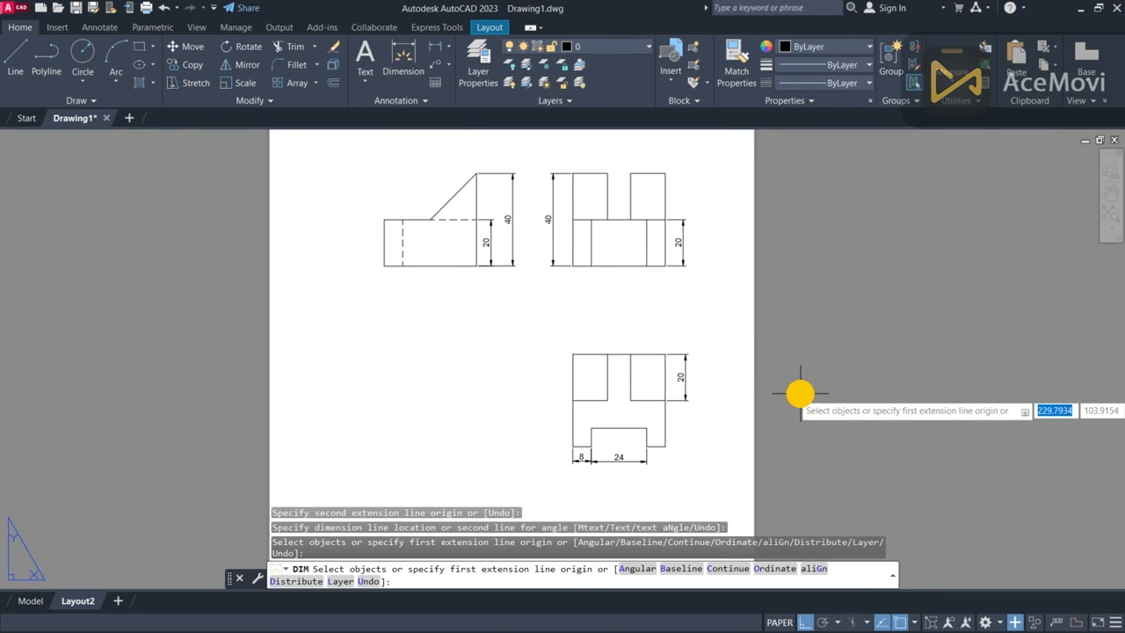
- End the dimensioning and start the Line command for outlining the sheet
{"action": "scroll", "coordinate": [736, 392], "scroll_direction": "down", "scroll_amount": 2}
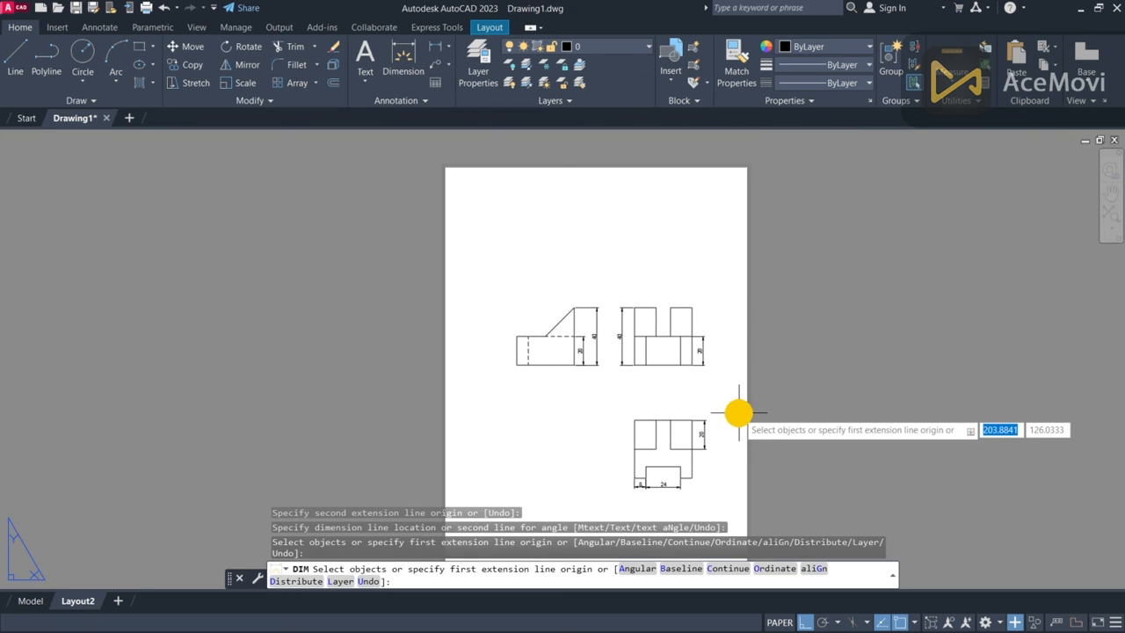
{"action": "key", "text": "Return"}
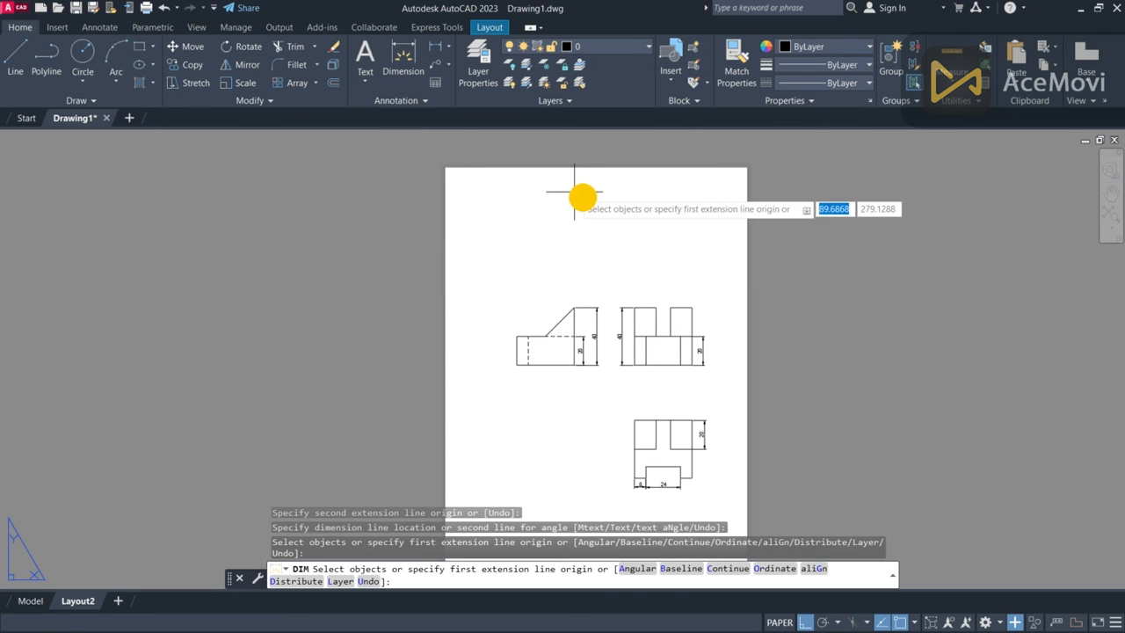
{"action": "middle_click_drag", "start_coordinate": [582, 194], "coordinate": [550, 170]}
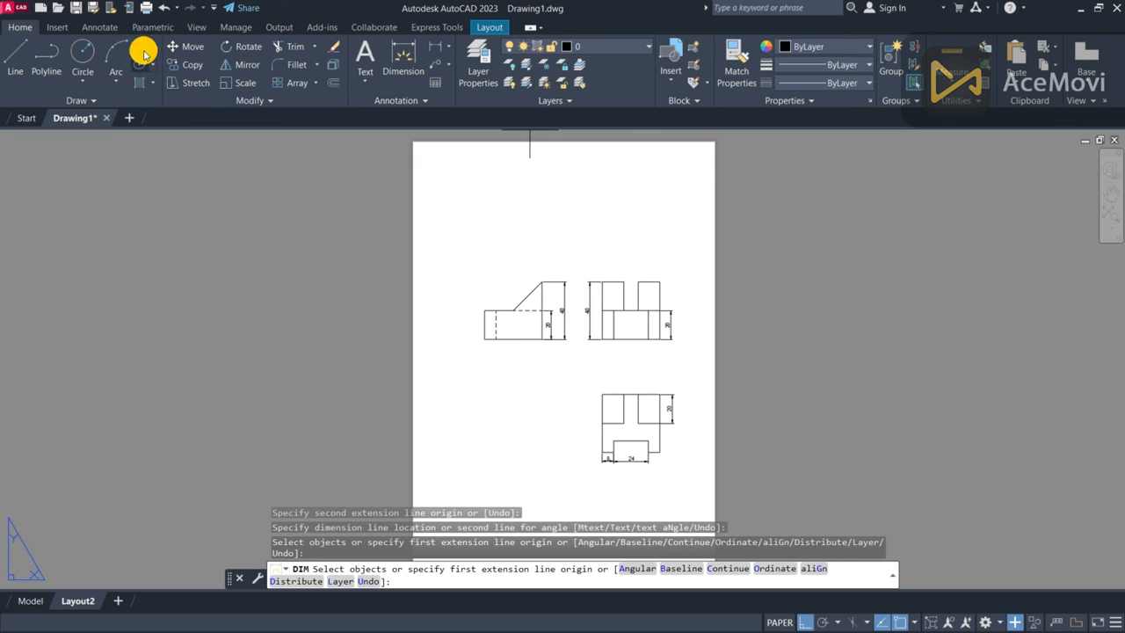
{"action": "left_click", "coordinate": [21, 51]}
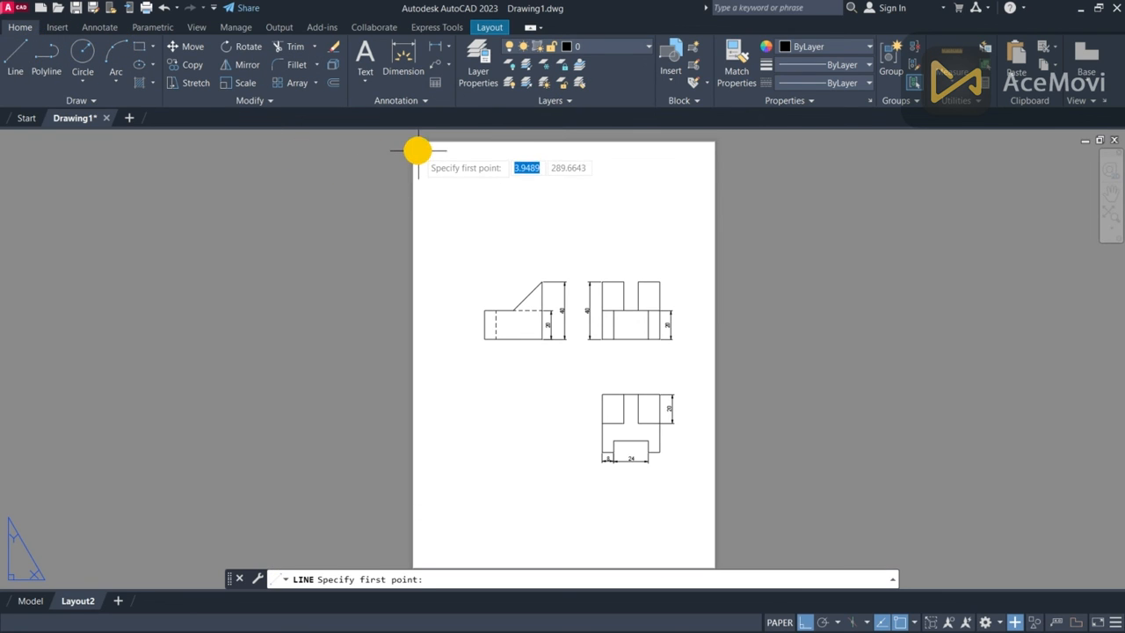
{"action": "middle_click_drag", "start_coordinate": [472, 370], "coordinate": [480, 226]}
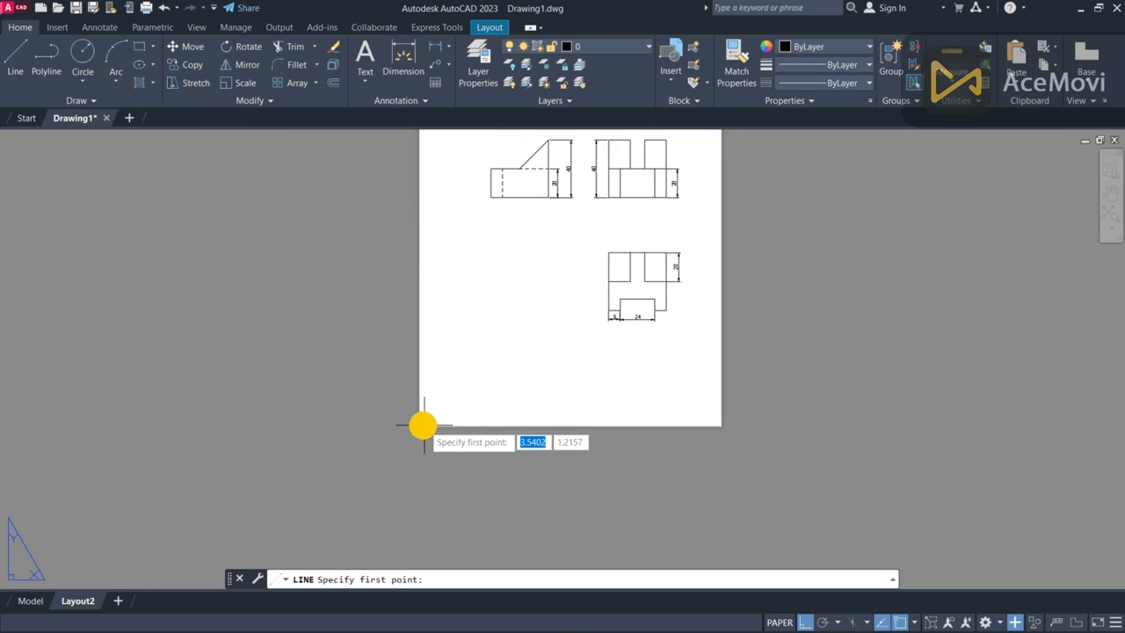
- Dimension the left foot's width and the notch's width below the lower projected view, and start dimensioning the wedge's depth
{"action": "left_click", "coordinate": [573, 447]}
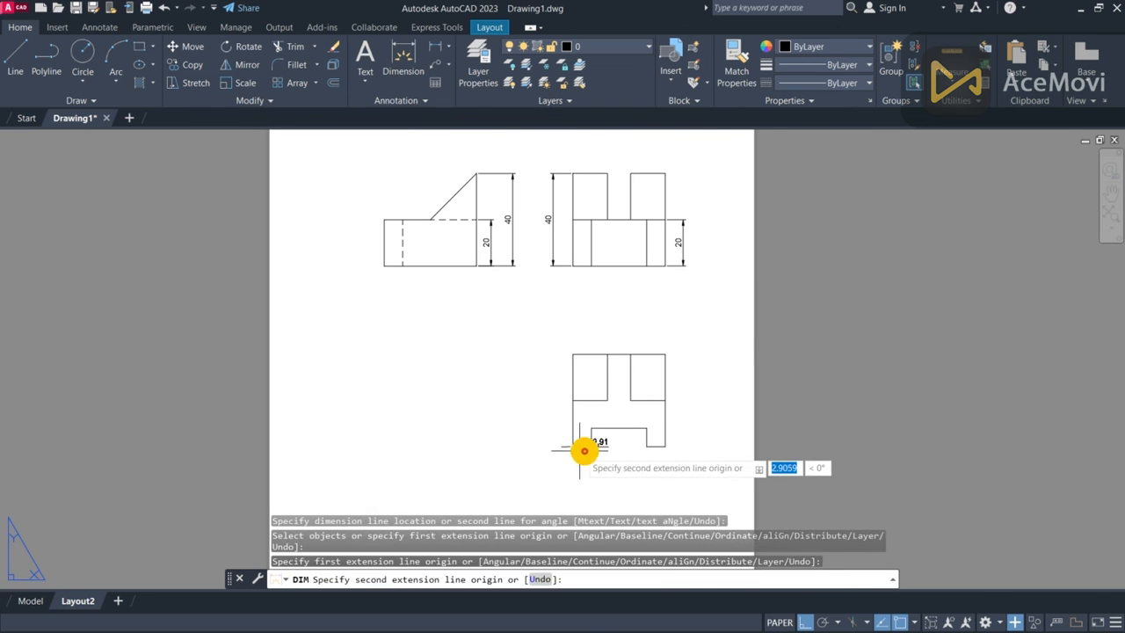
{"action": "left_click", "coordinate": [592, 447]}
{"action": "left_click", "coordinate": [582, 457]}
{"action": "left_click", "coordinate": [592, 446]}
{"action": "left_click", "coordinate": [646, 446]}
{"action": "left_click", "coordinate": [647, 457]}
{"action": "left_click", "coordinate": [665, 399]}
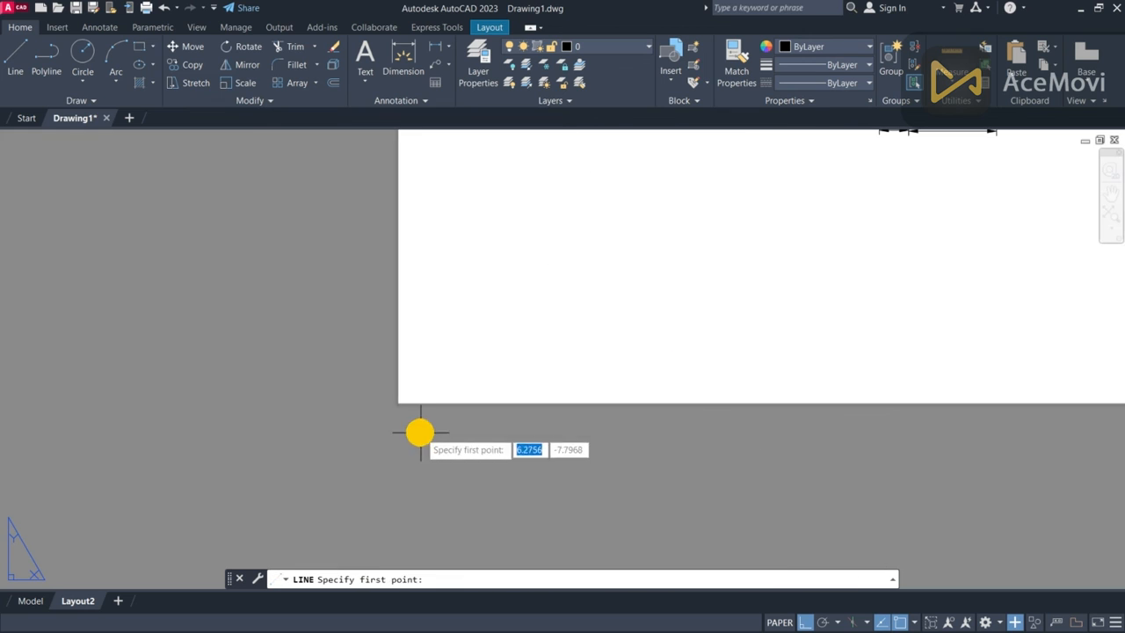
- Outline the sheet from its lower-left corner with consecutive lines of 210, 297 and 210 mm
{"action": "left_click", "coordinate": [397, 402]}
{"action": "type", "text": "210"}
{"action": "key", "text": "Return"}
{"action": "type", "text": "297"}
{"action": "key", "text": "Return"}
{"action": "type", "text": "210"}
{"action": "key", "text": "Return"}
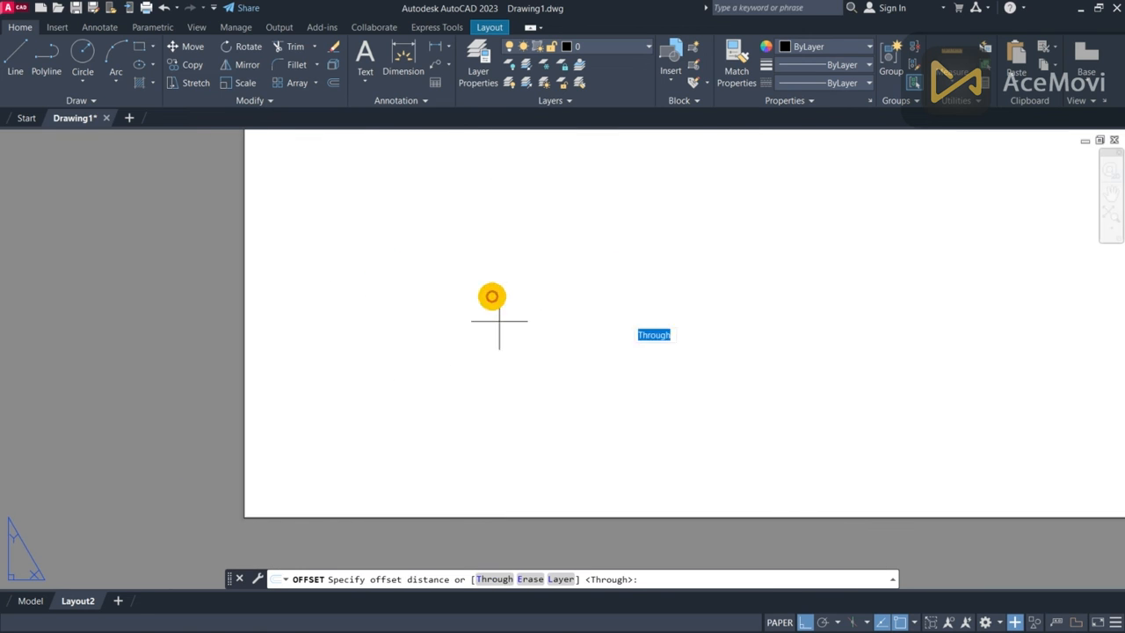
- Offset the sheet's top edge line inward for the border and offset the vertical divider of the title block
{"action": "left_click", "coordinate": [524, 206]}
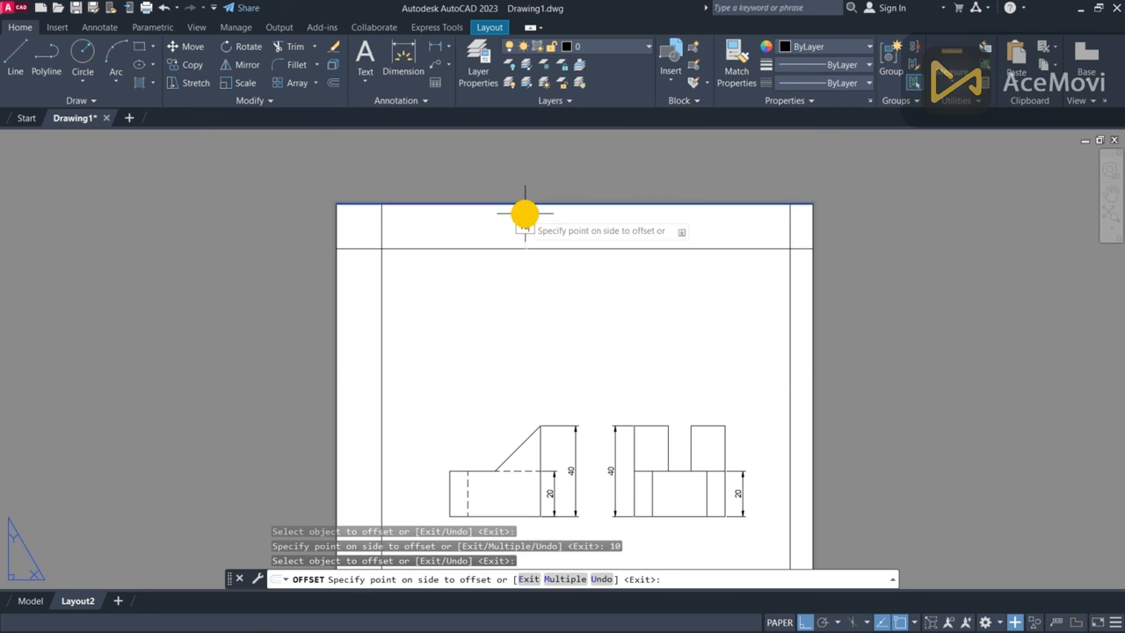
{"action": "left_click", "coordinate": [525, 213]}
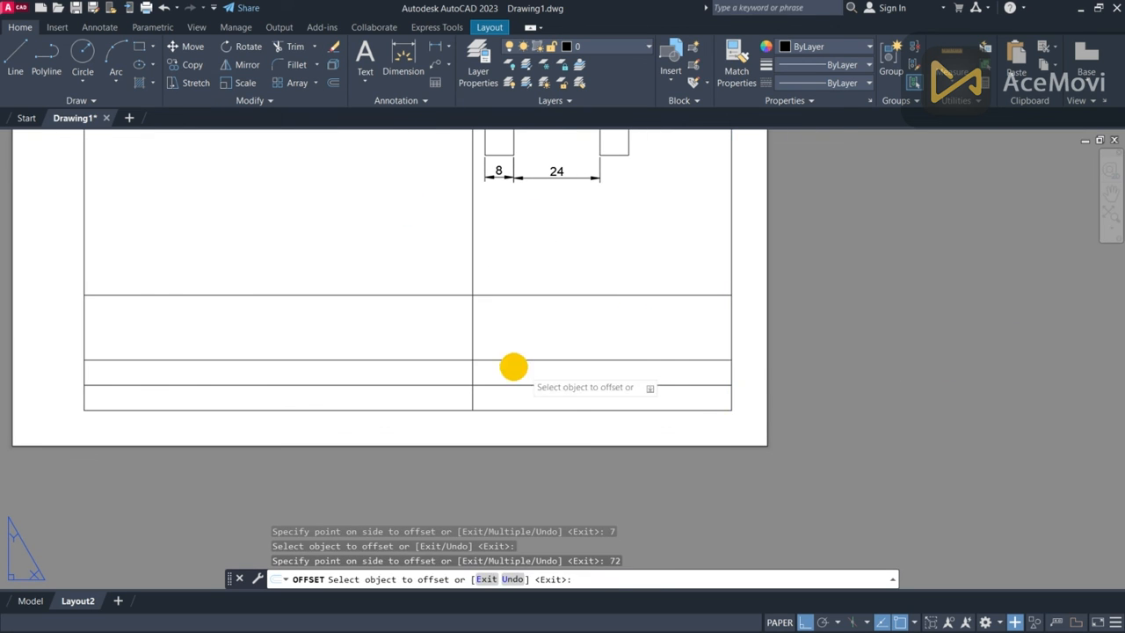
{"action": "left_click", "coordinate": [473, 374]}
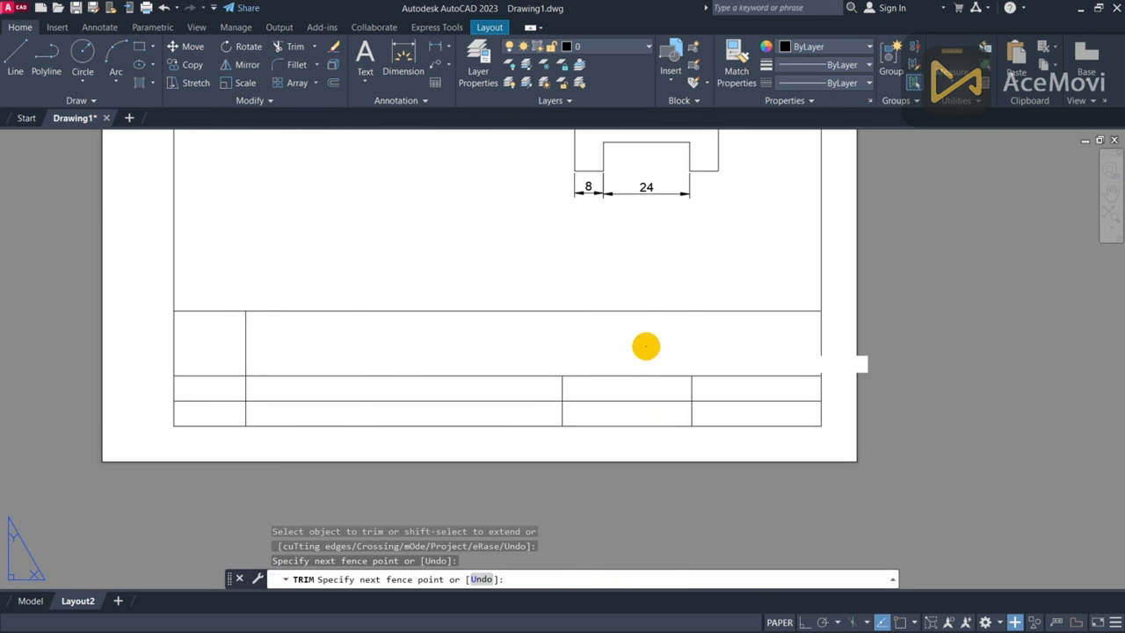
- Trim the row line and the vertical divider out of the title block's lower-left area so it forms one cell
{"action": "scroll", "coordinate": [871, 342], "scroll_direction": "down", "scroll_amount": 2}
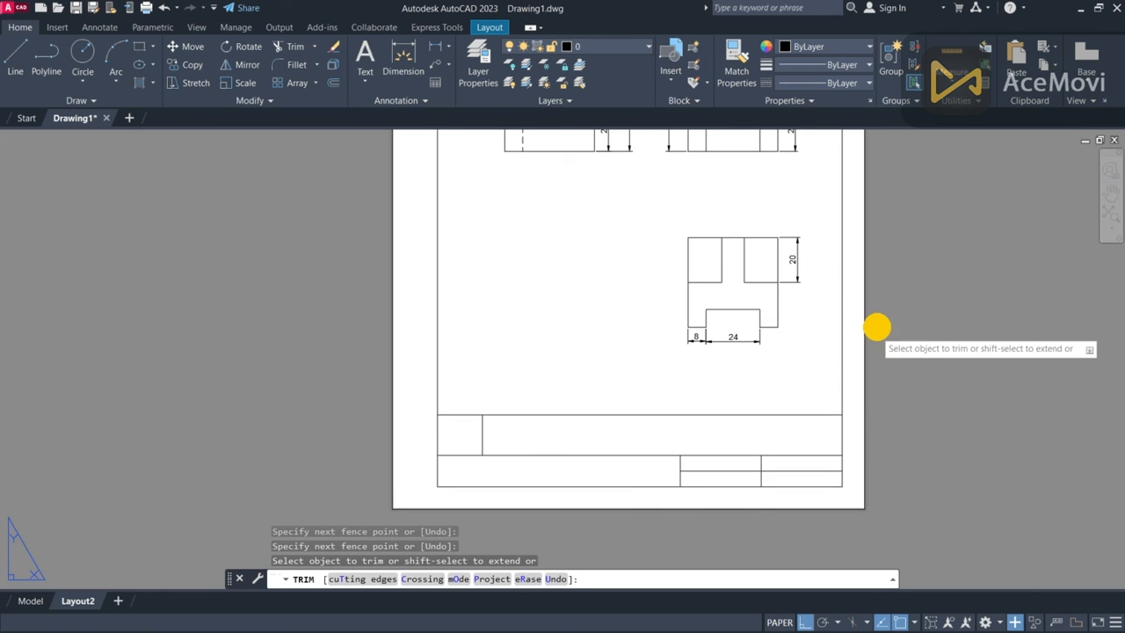
{"action": "scroll", "coordinate": [877, 327], "scroll_direction": "down", "scroll_amount": 2}
{"action": "middle_click_drag", "start_coordinate": [877, 327], "coordinate": [730, 392]}
{"action": "scroll", "coordinate": [812, 417], "scroll_direction": "down", "scroll_amount": 2}
{"action": "scroll", "coordinate": [773, 386], "scroll_direction": "up", "scroll_amount": 2}
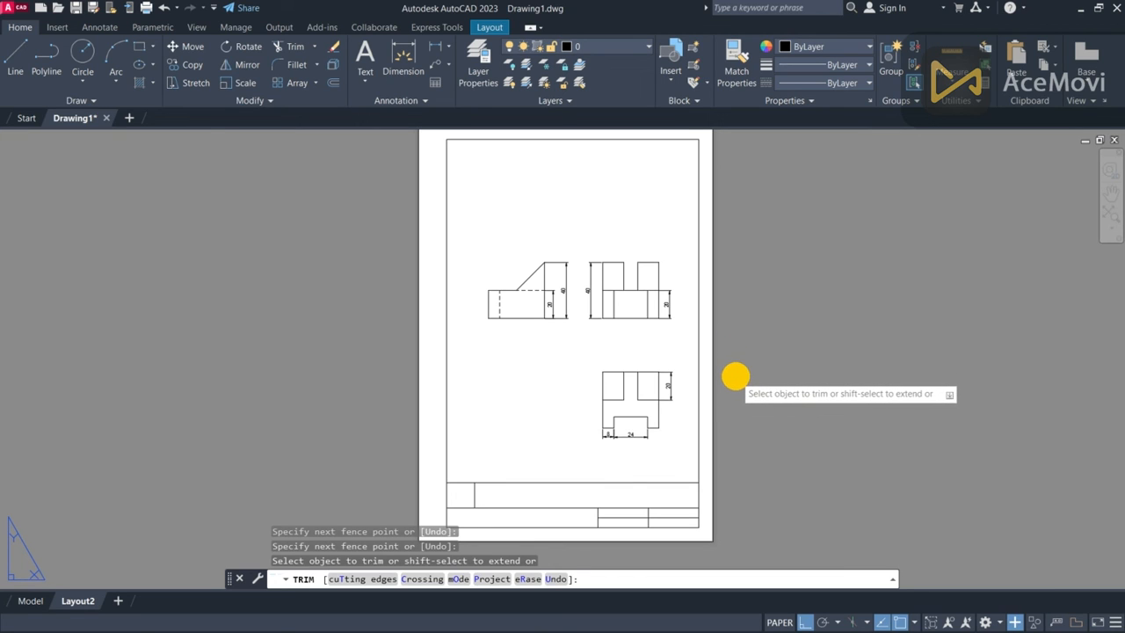
{"action": "scroll", "coordinate": [726, 387], "scroll_direction": "up", "scroll_amount": 2}
{"action": "middle_click_drag", "start_coordinate": [655, 388], "coordinate": [726, 289]}
{"action": "left_click", "coordinate": [350, 171]}
- Place a multiline text box spanning the upper-left cell of the title block from corner to corner
{"action": "scroll", "coordinate": [393, 231], "scroll_direction": "up", "scroll_amount": 2}
{"action": "middle_click_drag", "start_coordinate": [392, 229], "coordinate": [401, 103]}
{"action": "middle_click_drag", "start_coordinate": [416, 255], "coordinate": [414, 162]}
{"action": "left_click", "coordinate": [367, 60]}
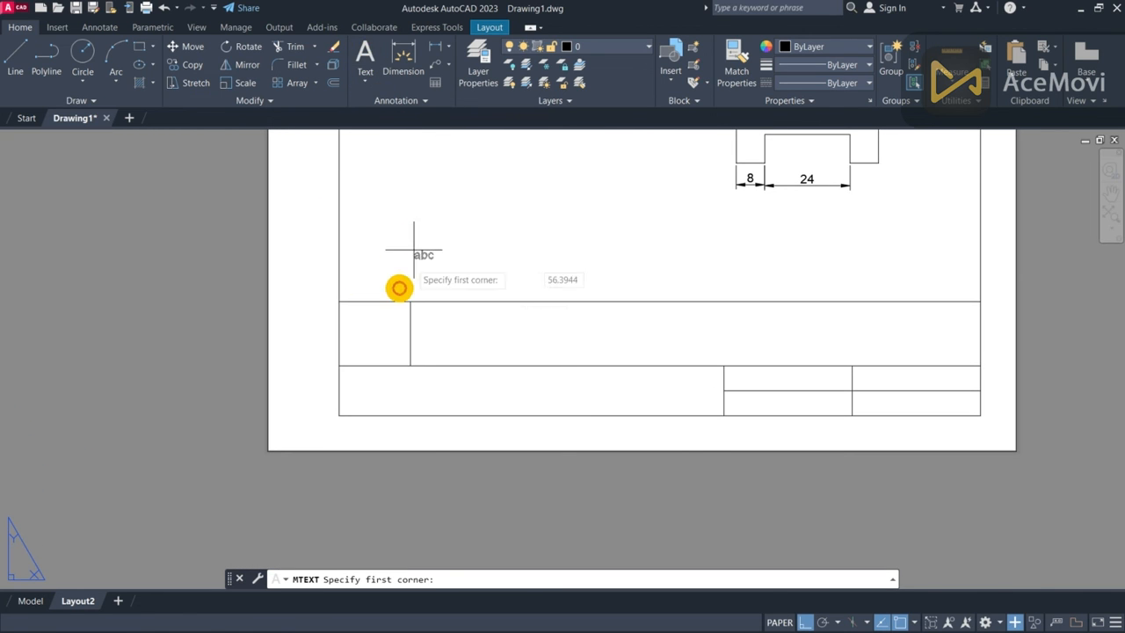
{"action": "left_click", "coordinate": [339, 301]}
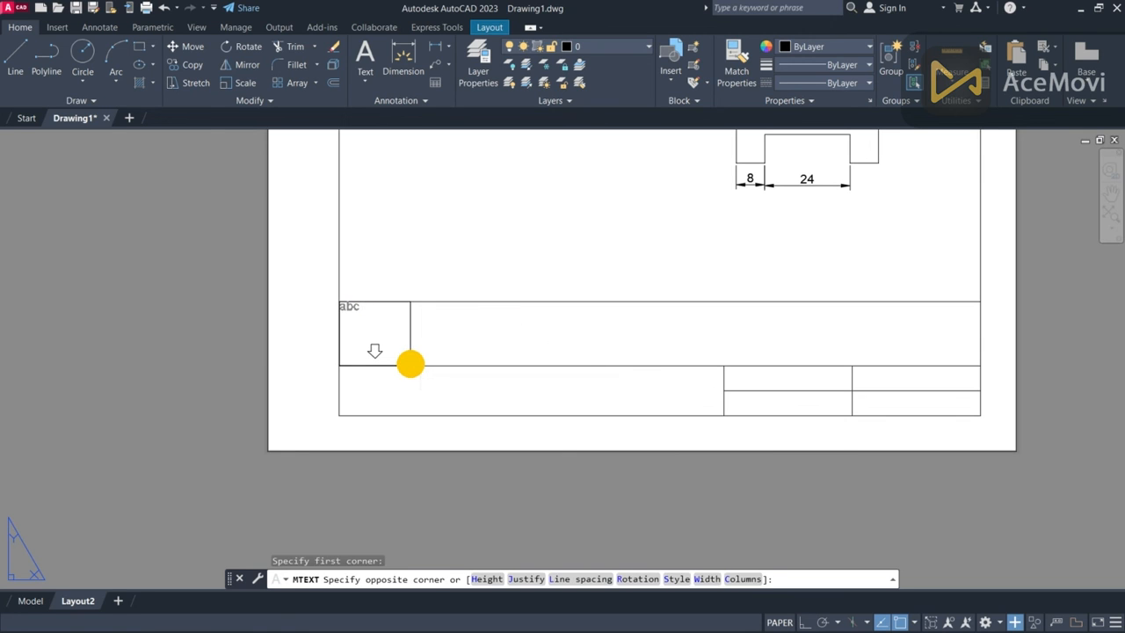
{"action": "left_click", "coordinate": [410, 364]}
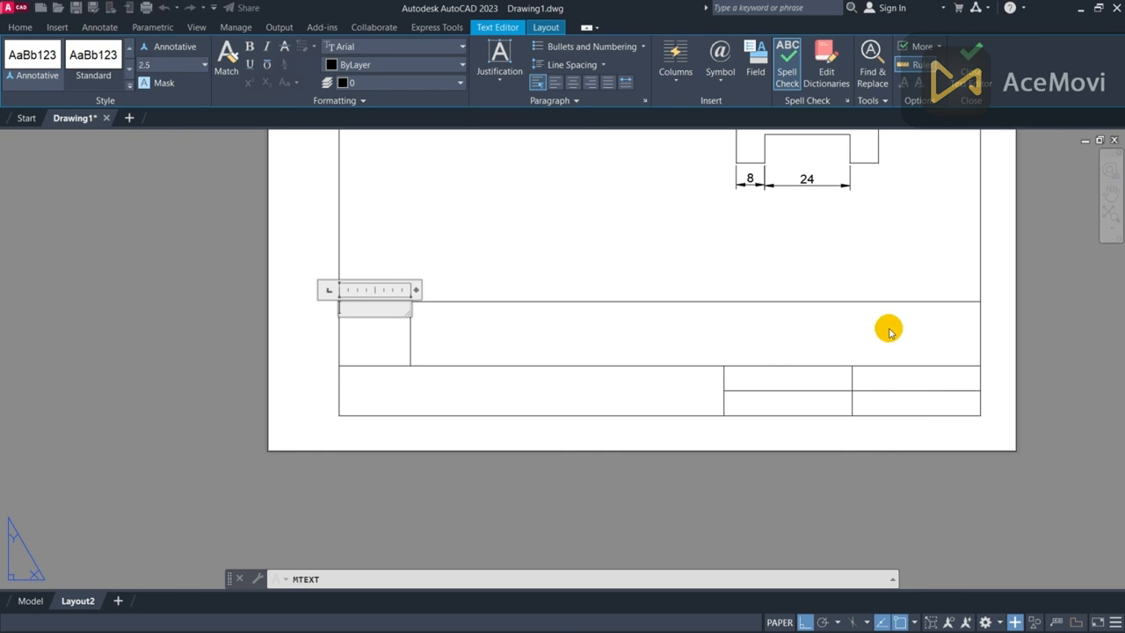
{"action": "scroll", "coordinate": [986, 317], "scroll_direction": "down", "scroll_amount": 5}
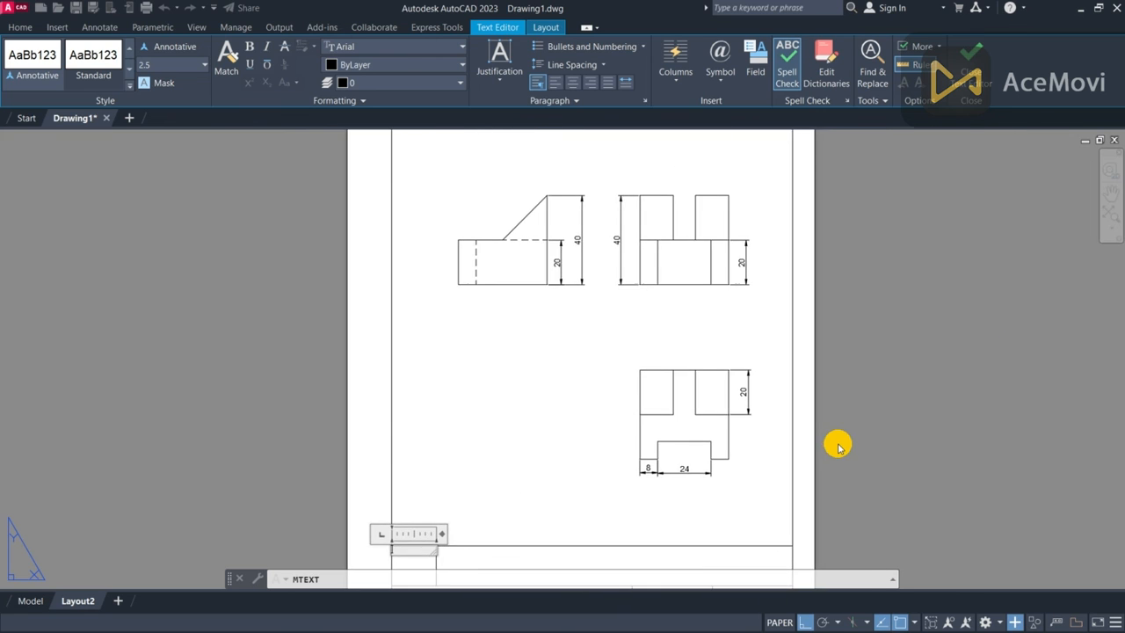
{"action": "middle_click_drag", "start_coordinate": [836, 400], "coordinate": [818, 371]}
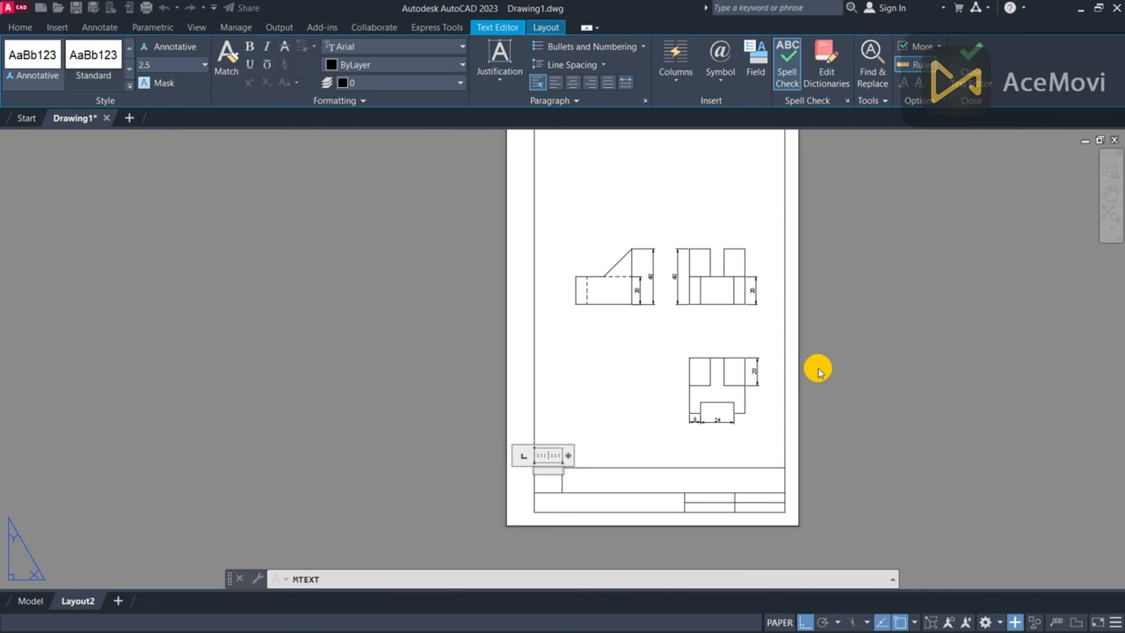
{"action": "middle_click_drag", "start_coordinate": [804, 334], "coordinate": [798, 357]}
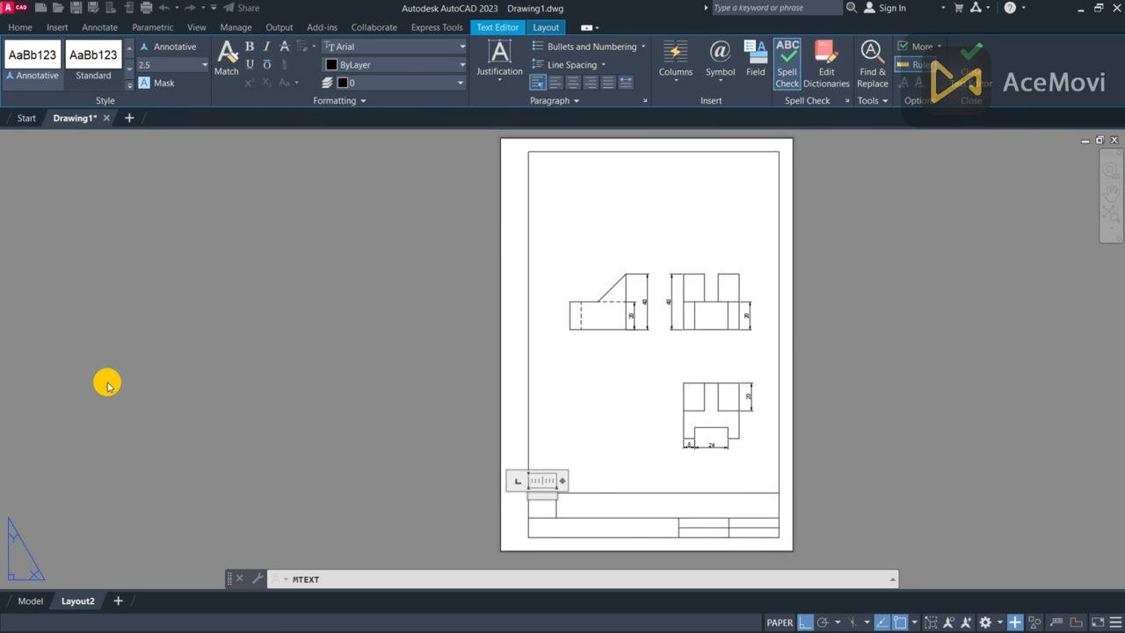
{"action": "middle_click_drag", "start_coordinate": [645, 356], "coordinate": [636, 358]}
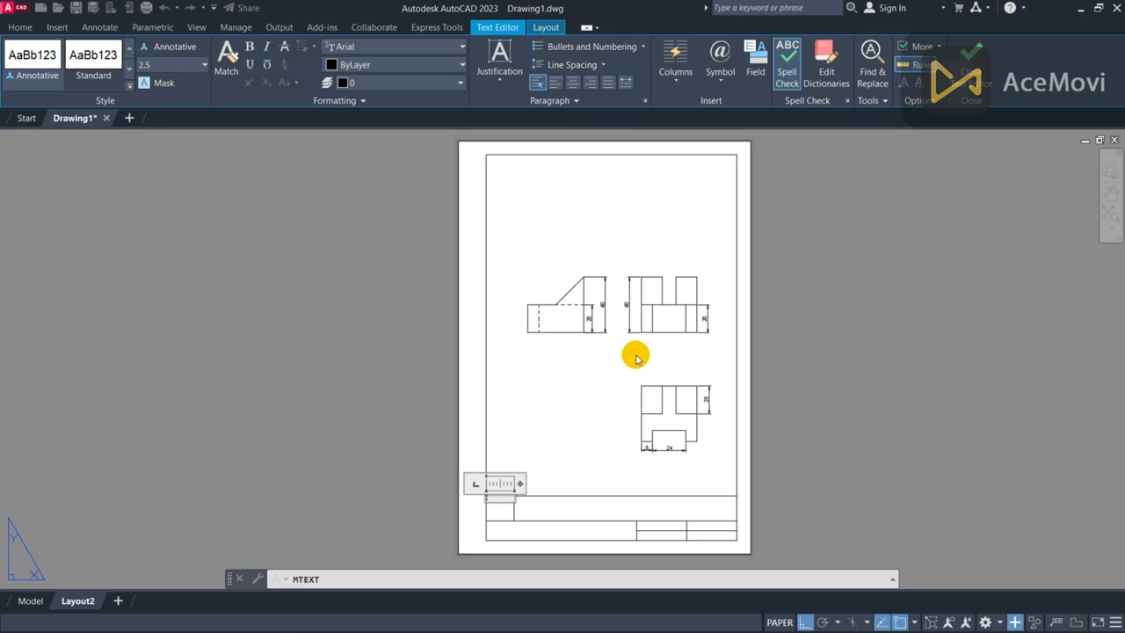